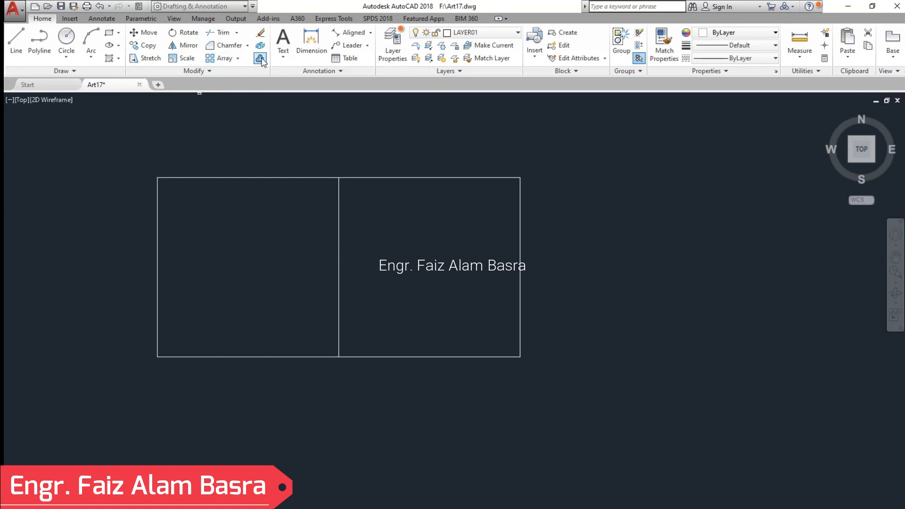
Offset the rectangle's right edge outward, placing a parallel vertical line to the right of the shape.
{"action": "left_click", "coordinate": [519, 273]}
{"action": "left_click", "coordinate": [580, 271]}
{"action": "scroll", "coordinate": [373, 249], "scroll_direction": "down", "scroll_amount": 1}
{"action": "middle_click_drag", "start_coordinate": [526, 238], "coordinate": [452, 242]}
{"action": "right_click", "coordinate": [433, 242]}
{"action": "left_click", "coordinate": [454, 251]}
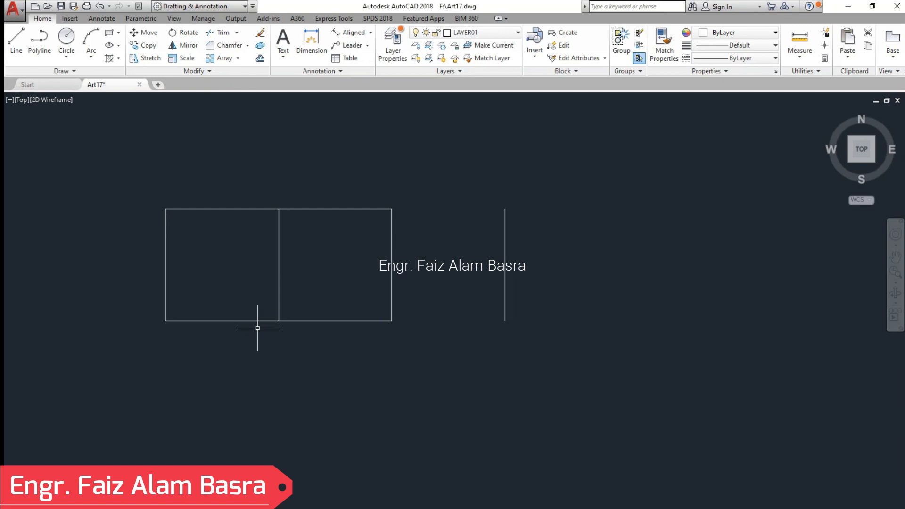
Close the rectangle out to the offset line and draw a vertical line joining the midpoints of its top and bottom edges.
{"action": "left_click", "coordinate": [243, 47]}
{"action": "left_click", "coordinate": [335, 209]}
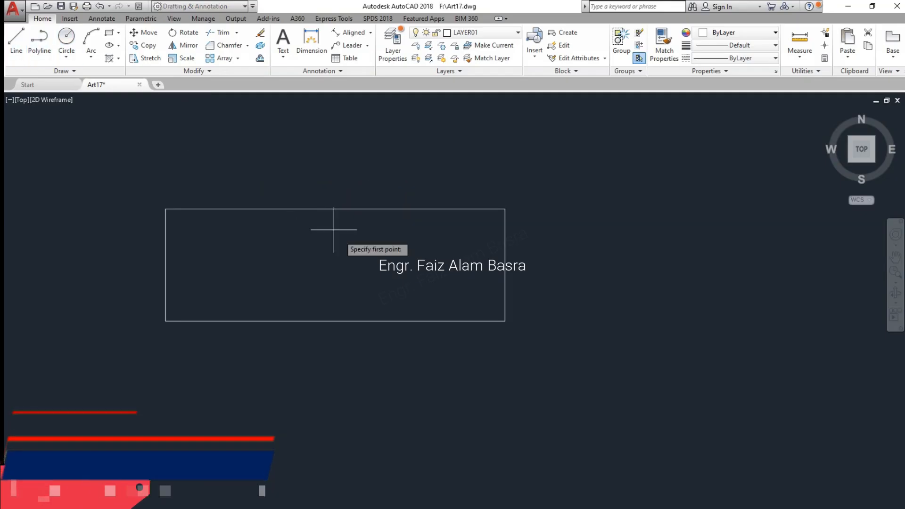
{"action": "left_click", "coordinate": [335, 209]}
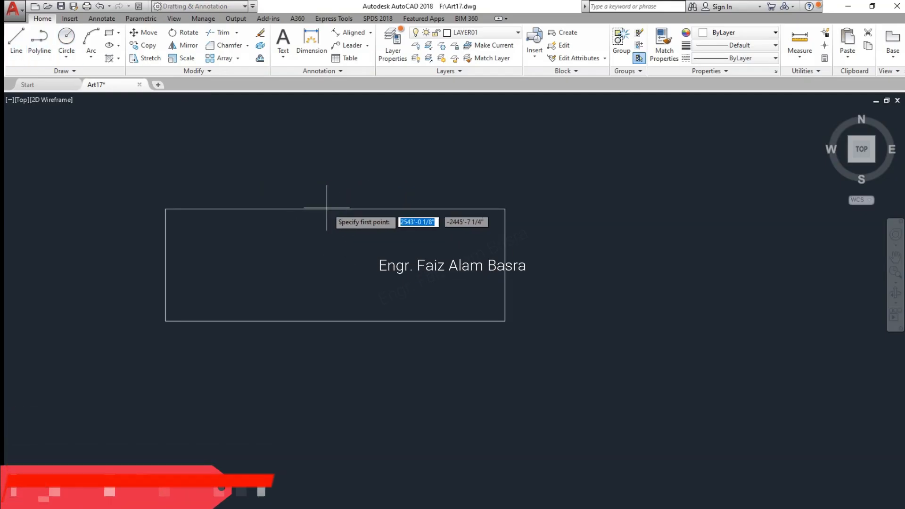
{"action": "left_click", "coordinate": [335, 321]}
{"action": "key", "text": "Return"}
{"action": "scroll", "coordinate": [232, 209], "scroll_direction": "up", "scroll_amount": 2}
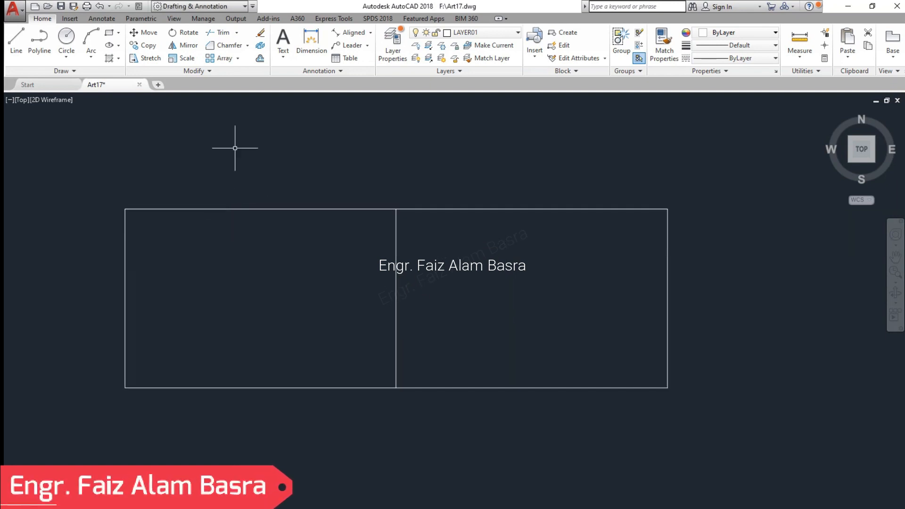
Try to fillet the top-left corner of the rectangle between its top and left edges.
{"action": "left_click", "coordinate": [247, 46]}
{"action": "left_click", "coordinate": [231, 62]}
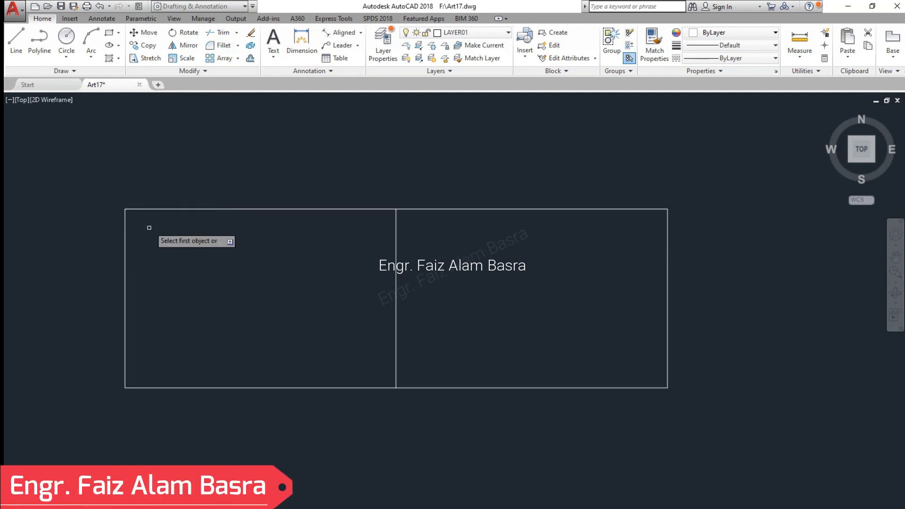
{"action": "left_click", "coordinate": [156, 209]}
{"action": "left_click", "coordinate": [124, 234]}
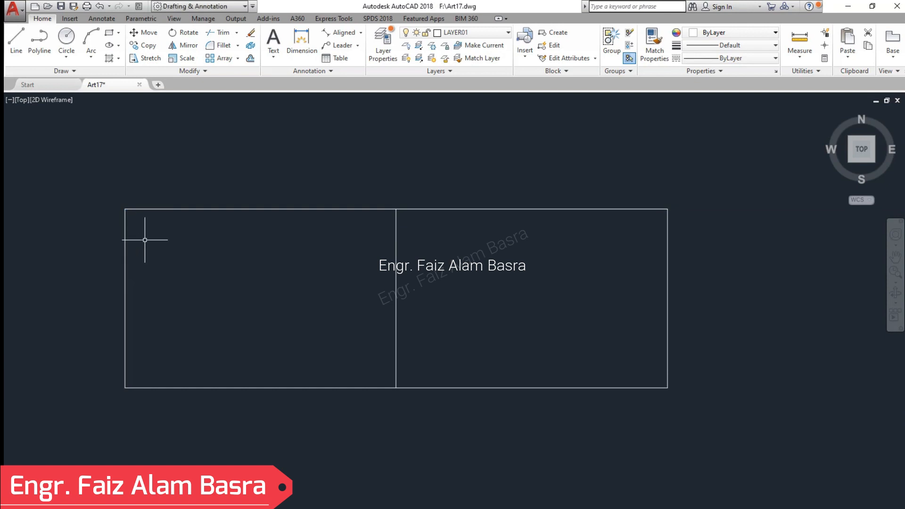
{"action": "left_click", "coordinate": [178, 19]}
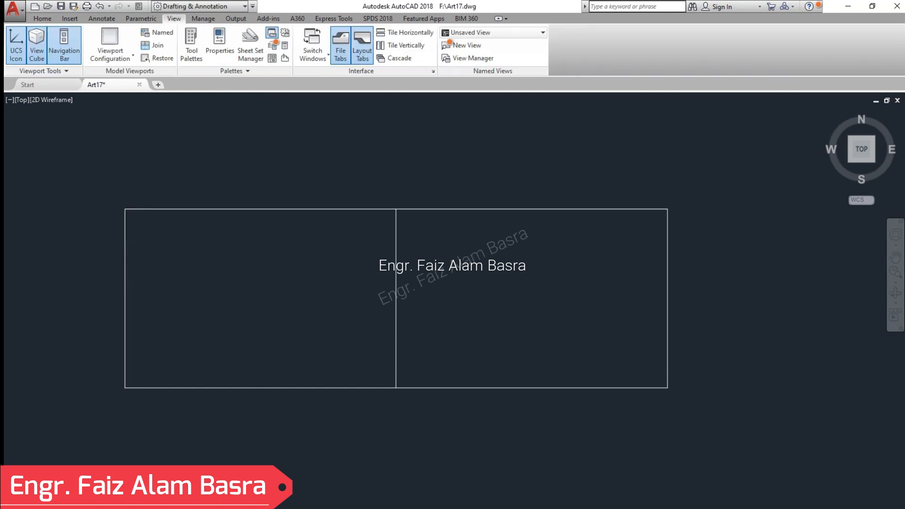
{"action": "left_click", "coordinate": [41, 18]}
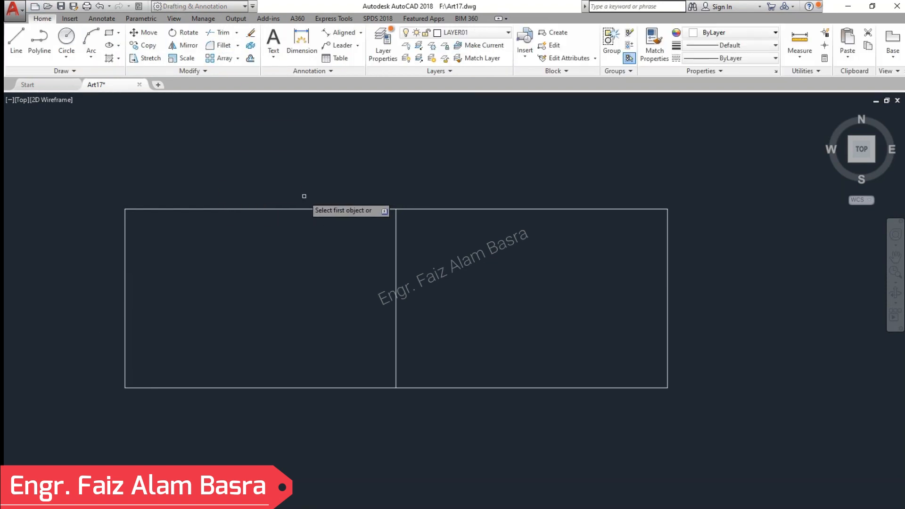
Round all four outer corners of the rectangle with the Fillet command.
{"action": "key", "text": "Return"}
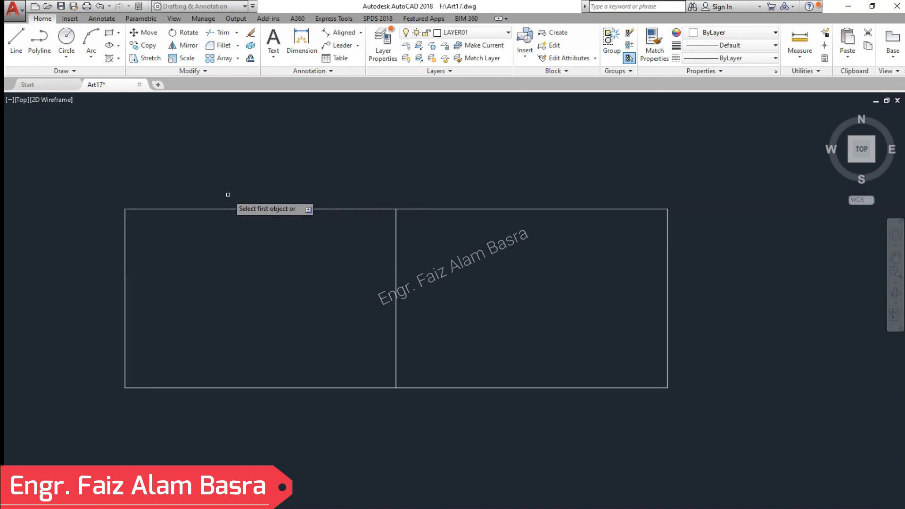
{"action": "left_click", "coordinate": [151, 209]}
{"action": "left_click", "coordinate": [123, 247]}
{"action": "key", "text": "Return"}
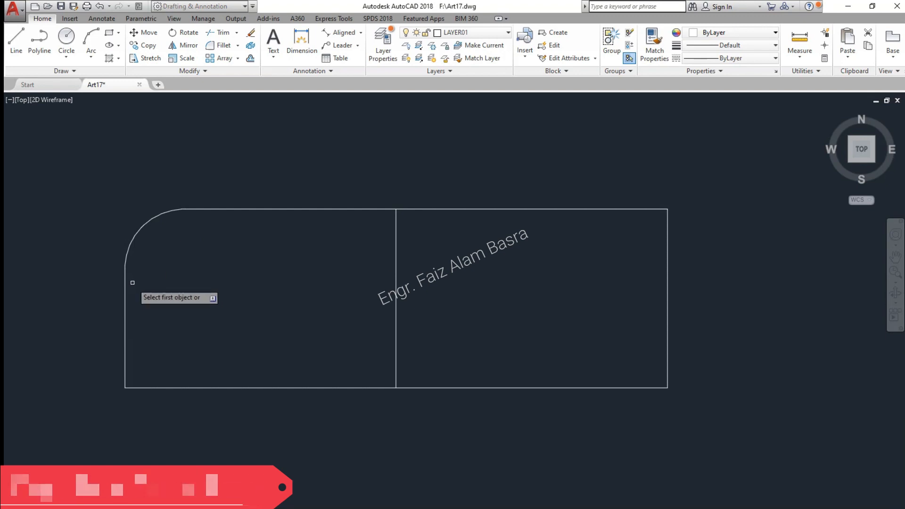
{"action": "left_click", "coordinate": [125, 269]}
{"action": "left_click", "coordinate": [296, 388]}
{"action": "key", "text": "Return"}
{"action": "left_click", "coordinate": [499, 387]}
{"action": "left_click", "coordinate": [667, 290]}
{"action": "key", "text": "Return"}
{"action": "left_click", "coordinate": [591, 209]}
{"action": "left_click", "coordinate": [667, 266]}
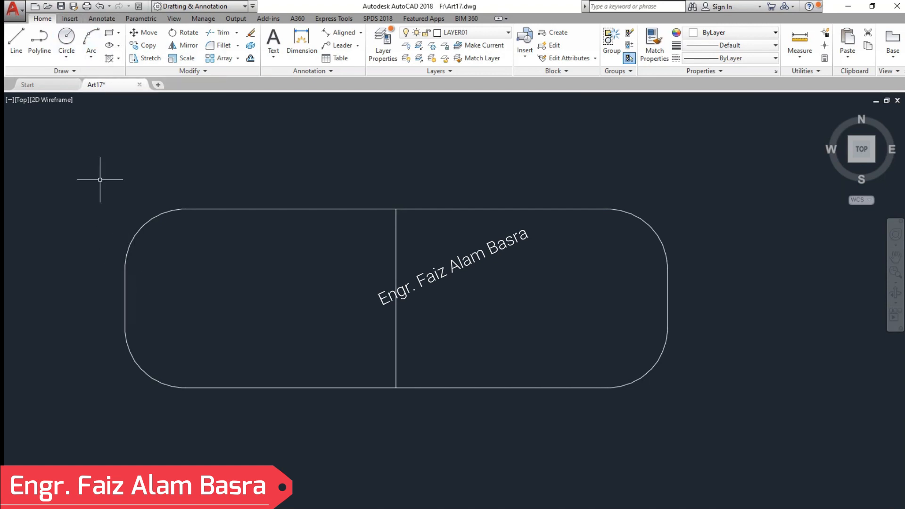
Copy the whole rounded rectangle with its centre line to a free spot on its right.
{"action": "scroll", "coordinate": [269, 245], "scroll_direction": "down", "scroll_amount": 2}
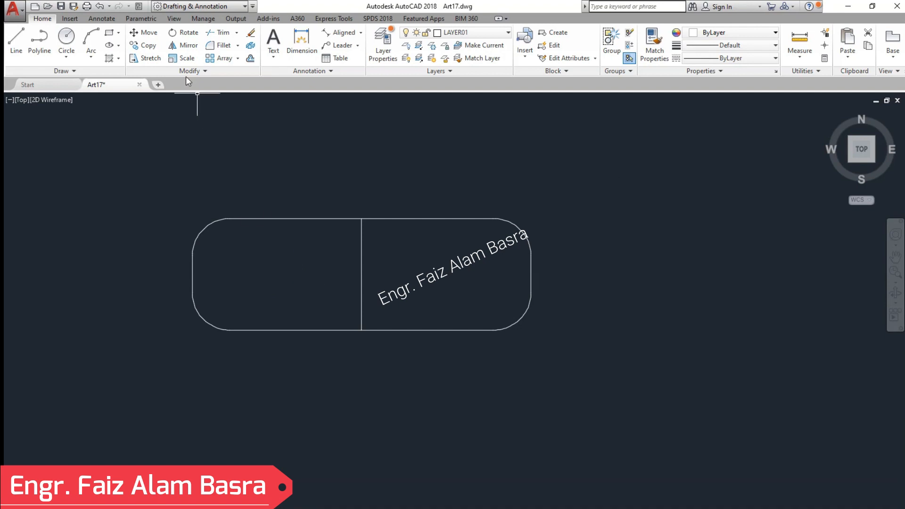
{"action": "left_click_drag", "start_coordinate": [172, 185], "coordinate": [550, 363]}
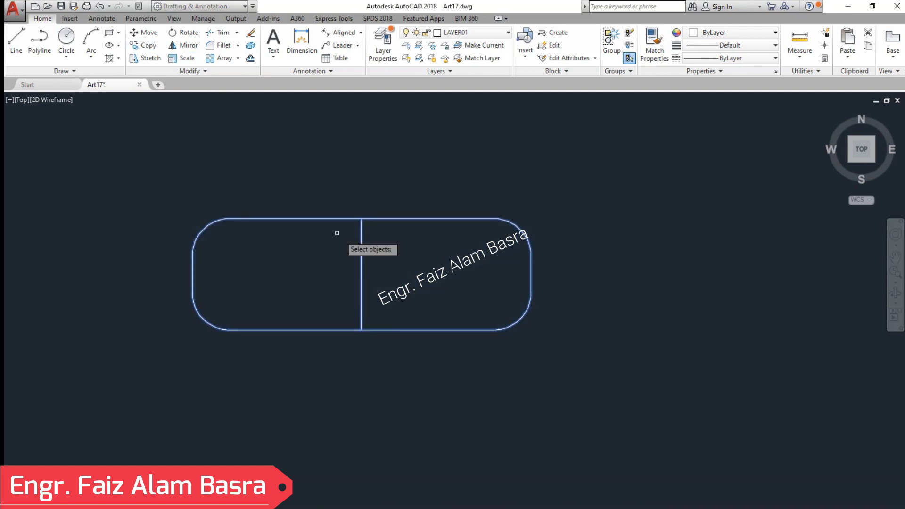
{"action": "left_click", "coordinate": [242, 169]}
{"action": "scroll", "coordinate": [221, 182], "scroll_direction": "down", "scroll_amount": 2}
{"action": "scroll", "coordinate": [212, 178], "scroll_direction": "down", "scroll_amount": 3}
{"action": "left_click", "coordinate": [369, 204]}
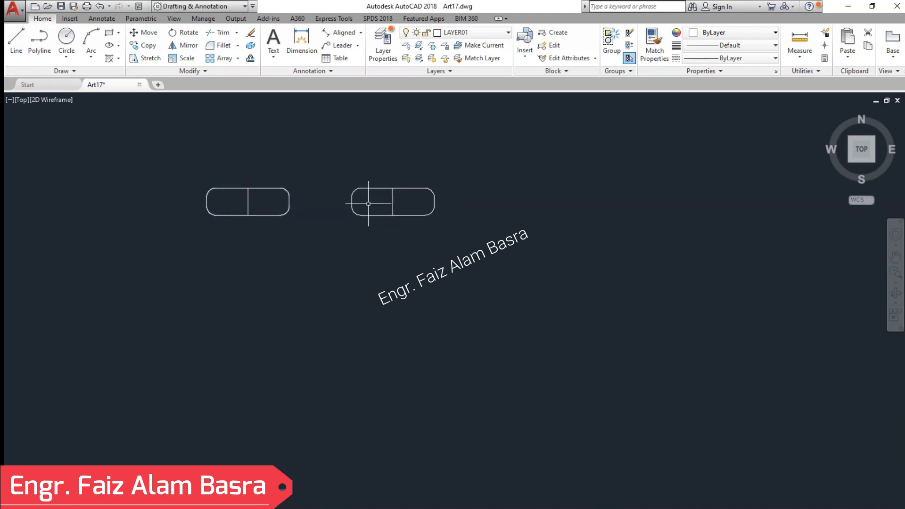
Rotate the right-hand copy to an upright position about the midpoint of its right edge.
{"action": "left_click", "coordinate": [159, 45]}
{"action": "left_click_drag", "start_coordinate": [484, 259], "coordinate": [313, 135]}
{"action": "key", "text": "Return"}
{"action": "left_click", "coordinate": [434, 201]}
{"action": "left_click", "coordinate": [456, 260]}
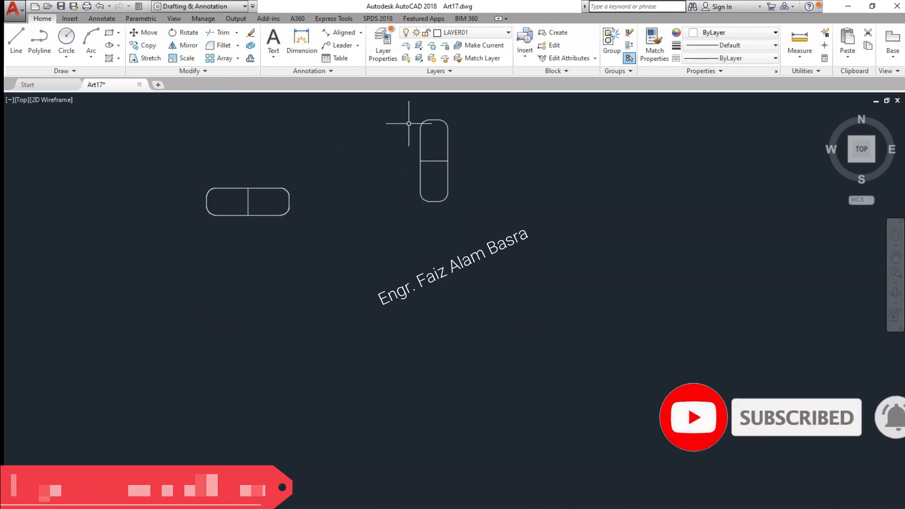
Copy the upright shape from its top midpoint to the bottom midpoint of the horizontal rounded rectangle, forming a T.
{"action": "left_click", "coordinate": [149, 46]}
{"action": "mouse_move", "coordinate": [500, 258]}
{"action": "left_mouse_down"}
{"action": "mouse_move", "coordinate": [390, 109]}
{"action": "mouse_move", "coordinate": [366, 93]}
{"action": "left_mouse_up"}
{"action": "key", "text": "Return"}
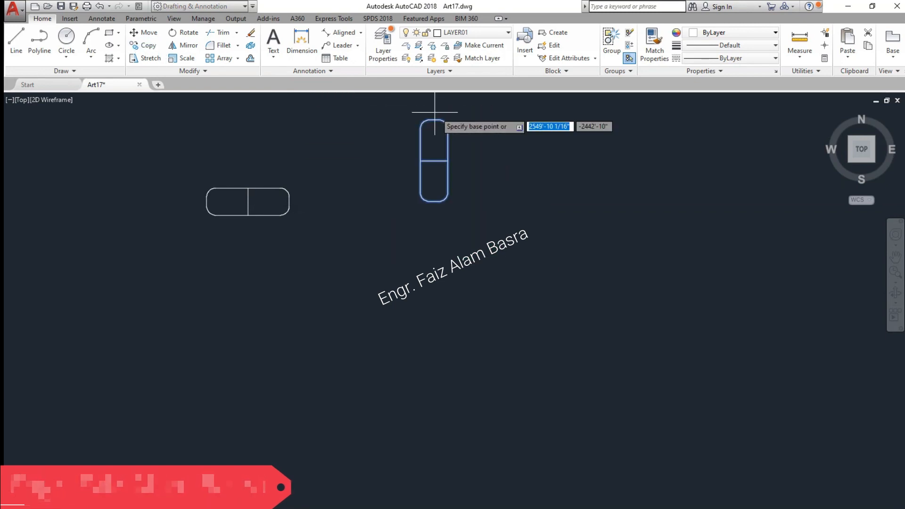
{"action": "left_click", "coordinate": [434, 121]}
{"action": "left_click", "coordinate": [248, 215]}
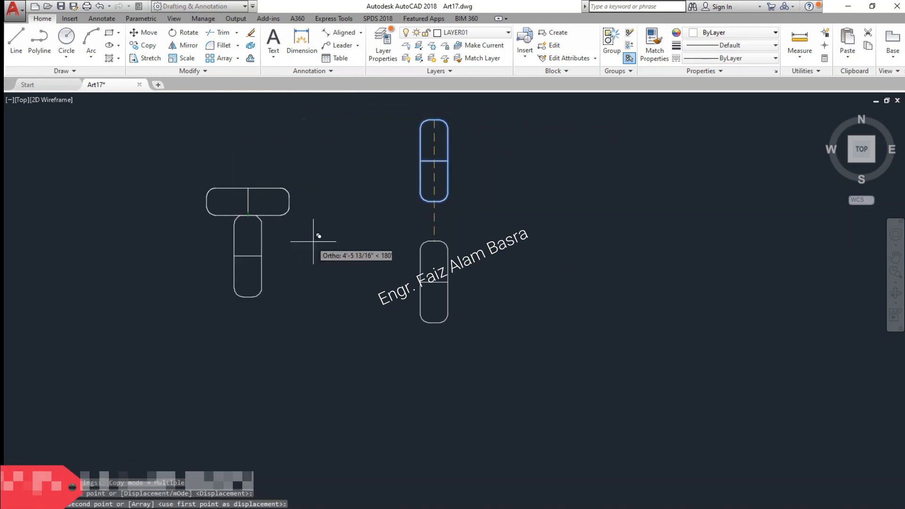
{"action": "key", "text": "Escape"}
Copy the horizontal shape's outline without its centre line, placing its right-edge midpoint on the left-edge midpoint of the upright shape.
{"action": "scroll", "coordinate": [207, 212], "scroll_direction": "up", "scroll_amount": 2}
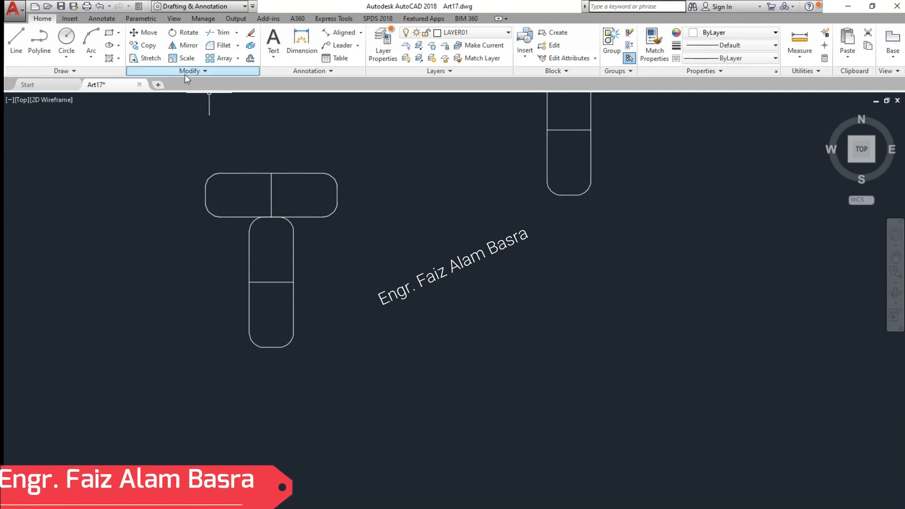
{"action": "left_click", "coordinate": [376, 224]}
{"action": "left_click", "coordinate": [307, 137]}
{"action": "key", "text": "Return"}
{"action": "left_click", "coordinate": [337, 195]}
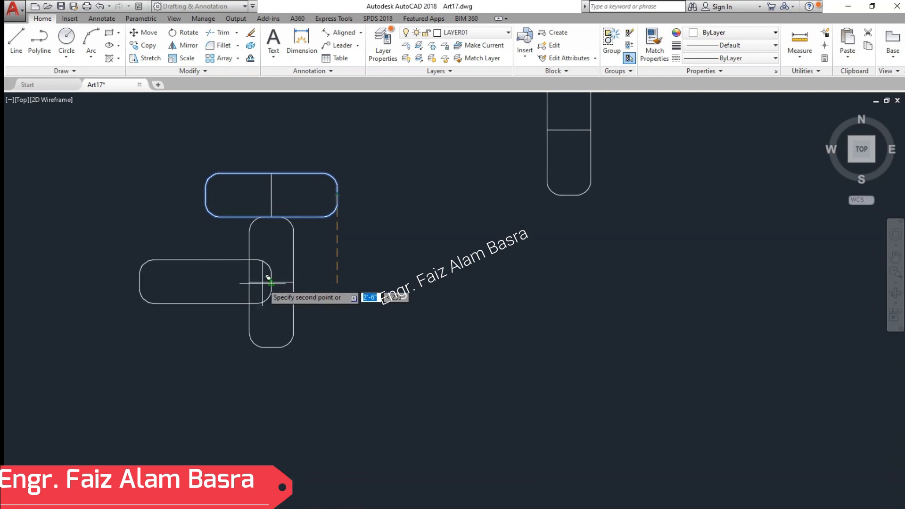
{"action": "left_click", "coordinate": [249, 282]}
{"action": "key", "text": "Return"}
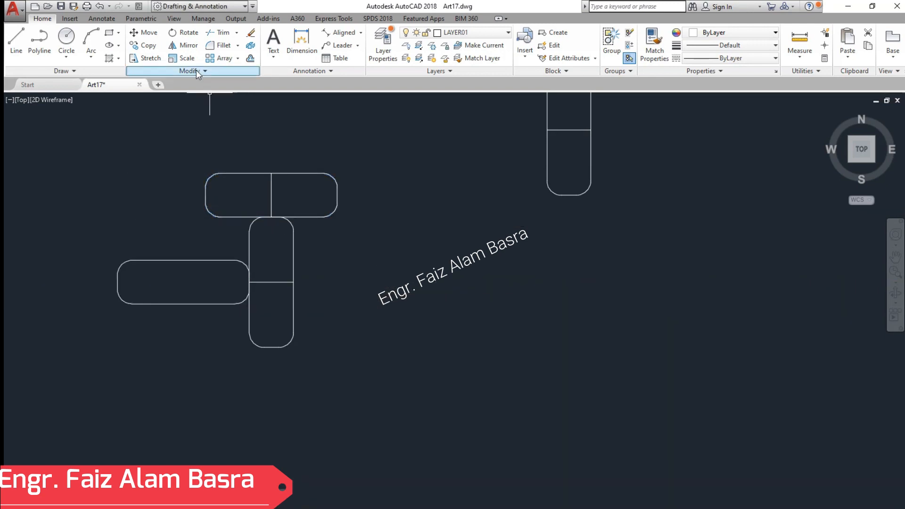
Mirror the left rounded rectangle about the vertical centre axis of the upright shape, keeping the original, and save the drawing.
{"action": "left_click", "coordinate": [96, 254]}
{"action": "left_click", "coordinate": [254, 299]}
{"action": "key", "text": "Return"}
{"action": "left_click", "coordinate": [271, 281]}
{"action": "left_click", "coordinate": [272, 171]}
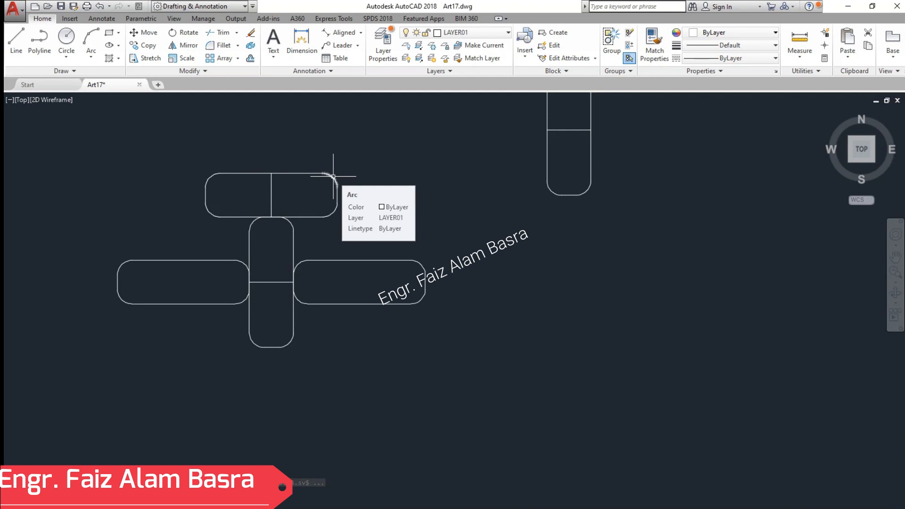
{"action": "left_click", "coordinate": [61, 6]}
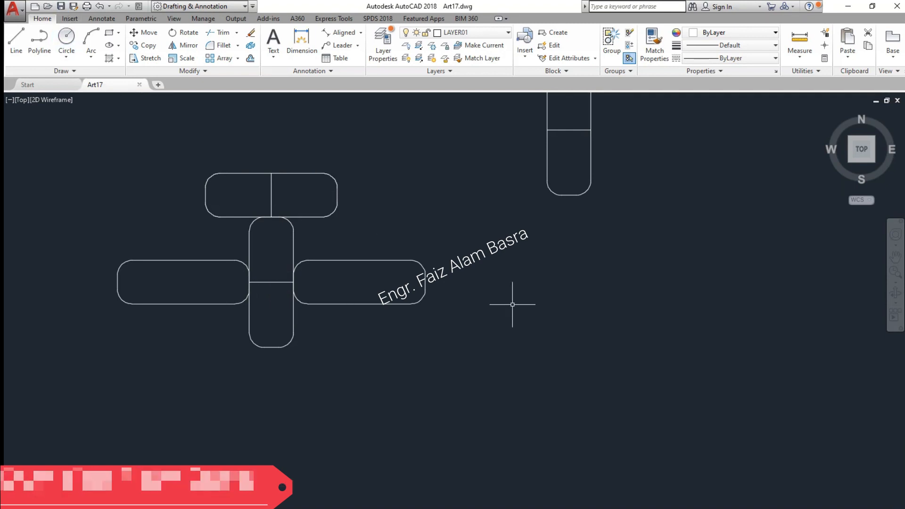
Draw a vertical line from the lower end of the top shape's straight left edge down into the left rounded rectangle.
{"action": "scroll", "coordinate": [252, 363], "scroll_direction": "up", "scroll_amount": 2}
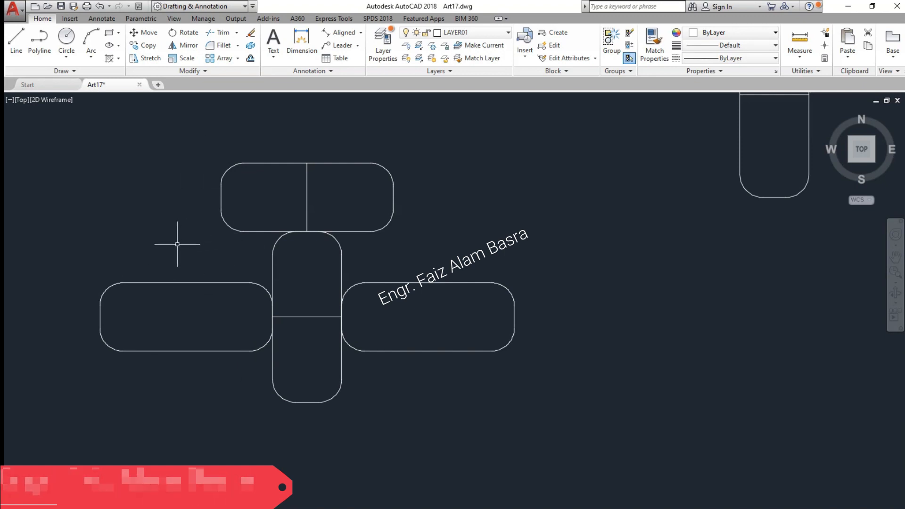
{"action": "scroll", "coordinate": [182, 256], "scroll_direction": "up", "scroll_amount": 2}
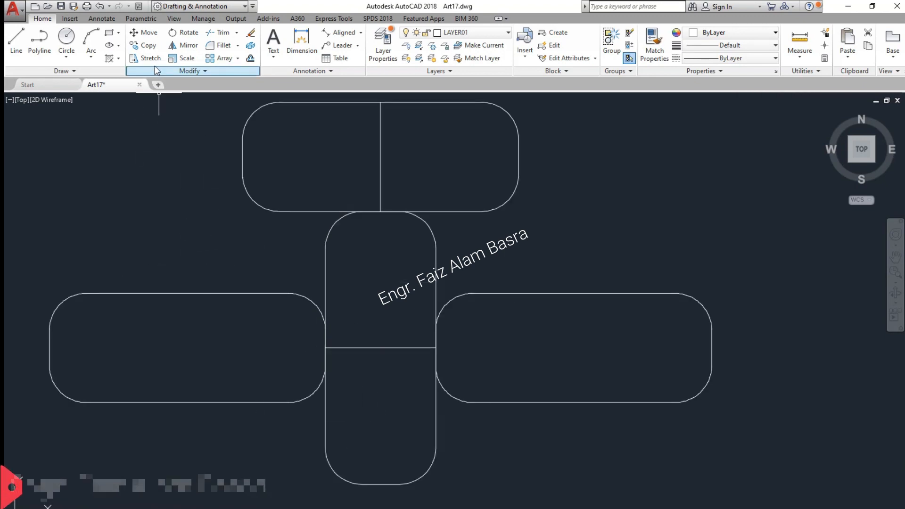
{"action": "left_click", "coordinate": [16, 39]}
{"action": "left_click", "coordinate": [243, 175]}
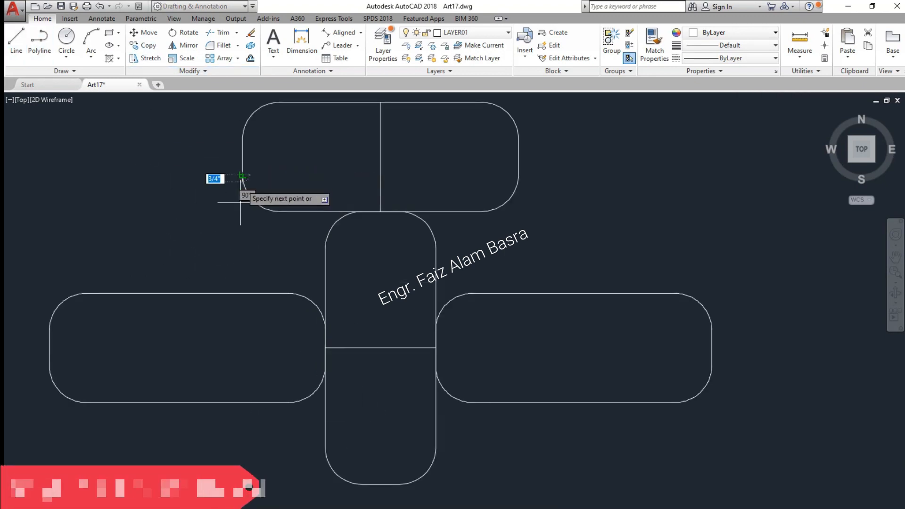
{"action": "left_click", "coordinate": [242, 341]}
{"action": "right_click", "coordinate": [229, 340]}
{"action": "left_click", "coordinate": [257, 350]}
Fillet the new vertical line with the top edge of the left rounded rectangle, curving outward to the left.
{"action": "scroll", "coordinate": [231, 212], "scroll_direction": "up", "scroll_amount": 2}
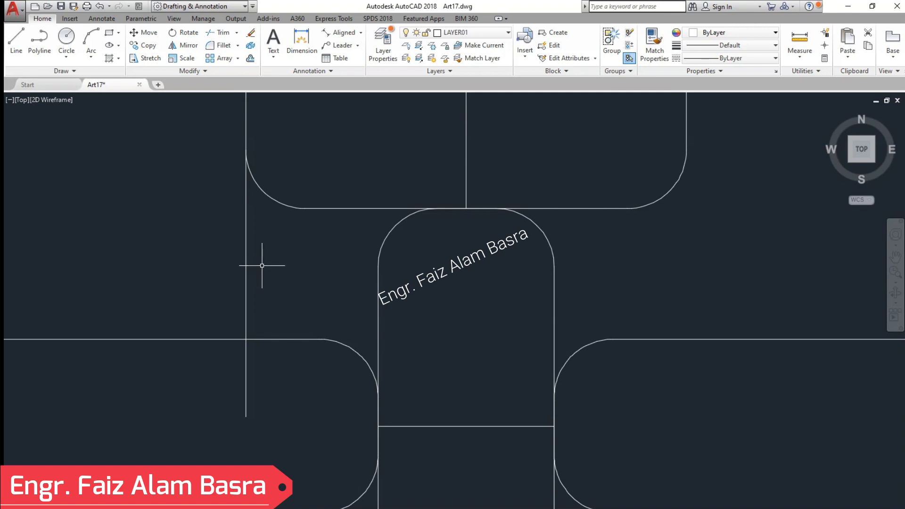
{"action": "scroll", "coordinate": [296, 265], "scroll_direction": "down", "scroll_amount": 2}
{"action": "scroll", "coordinate": [266, 297], "scroll_direction": "up", "scroll_amount": 2}
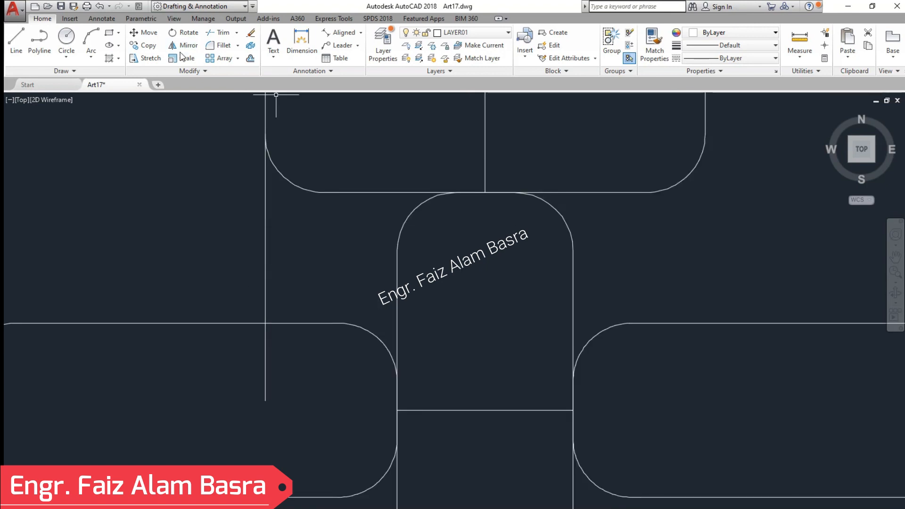
{"action": "left_click", "coordinate": [263, 274]}
{"action": "left_click", "coordinate": [179, 323]}
Extend the left rounded rectangle's top edge back to its upper-right corner arc.
{"action": "scroll", "coordinate": [344, 301], "scroll_direction": "down", "scroll_amount": 2}
{"action": "scroll", "coordinate": [249, 348], "scroll_direction": "down", "scroll_amount": 2}
{"action": "scroll", "coordinate": [248, 346], "scroll_direction": "up", "scroll_amount": 5}
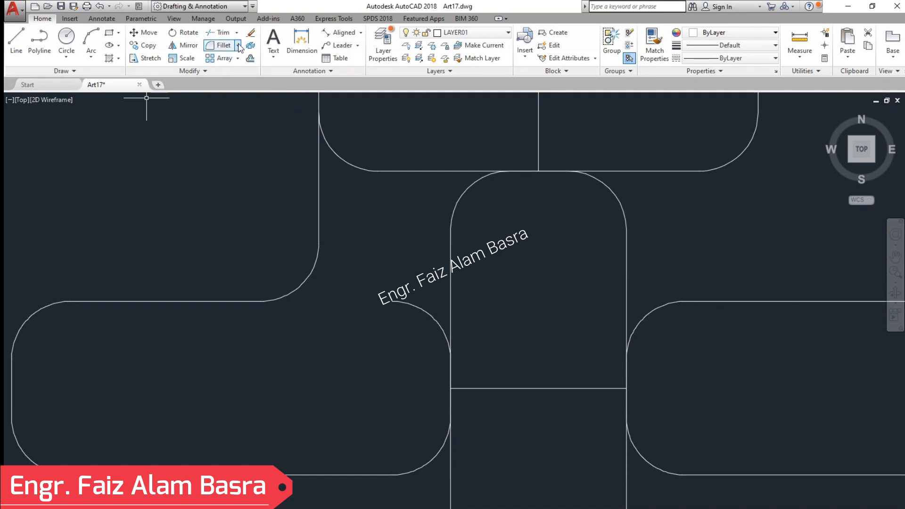
{"action": "left_click", "coordinate": [237, 32]}
{"action": "left_click", "coordinate": [225, 59]}
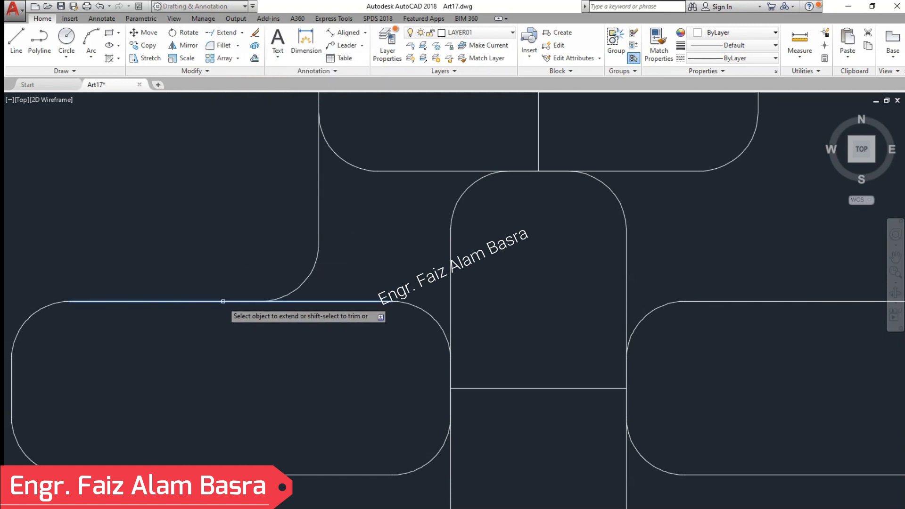
{"action": "right_click", "coordinate": [223, 352]}
{"action": "left_click", "coordinate": [240, 359]}
{"action": "scroll", "coordinate": [205, 249], "scroll_direction": "down", "scroll_amount": 2}
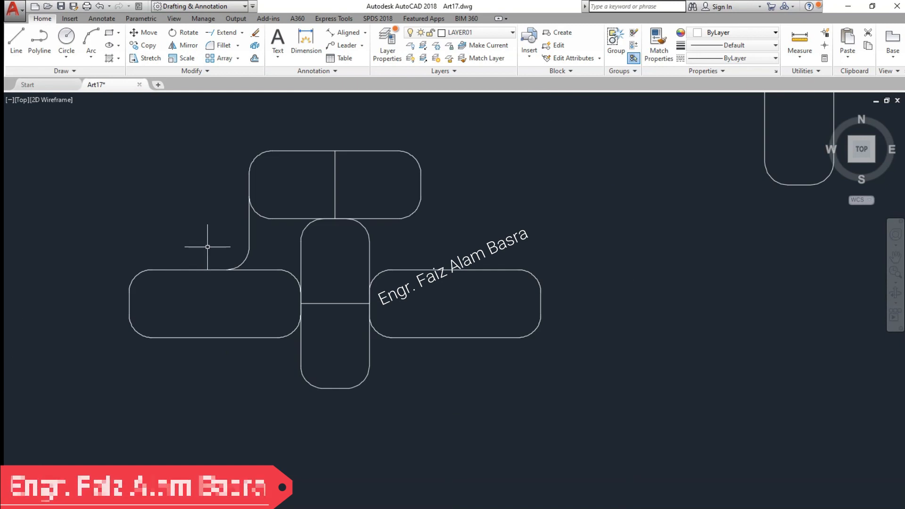
Mirror the left connector line and its fillet arc about the vertical centre axis, keeping the source objects.
{"action": "scroll", "coordinate": [283, 251], "scroll_direction": "up", "scroll_amount": 2}
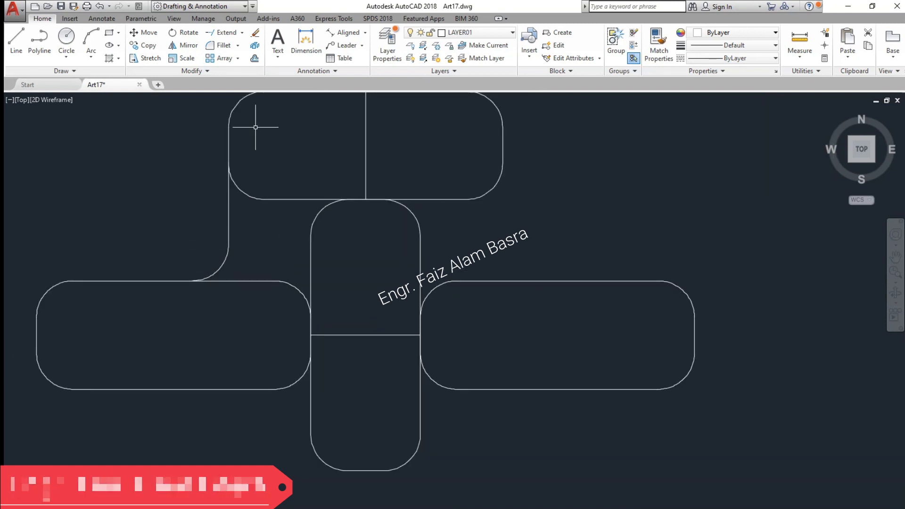
{"action": "left_click", "coordinate": [188, 47]}
{"action": "left_click", "coordinate": [229, 238]}
{"action": "key", "text": "Return"}
{"action": "left_click", "coordinate": [366, 199]}
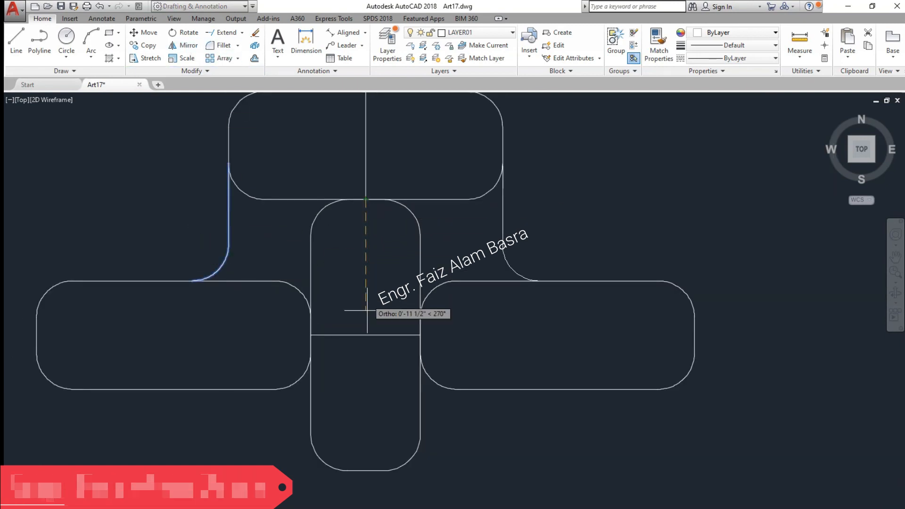
{"action": "left_click", "coordinate": [366, 335]}
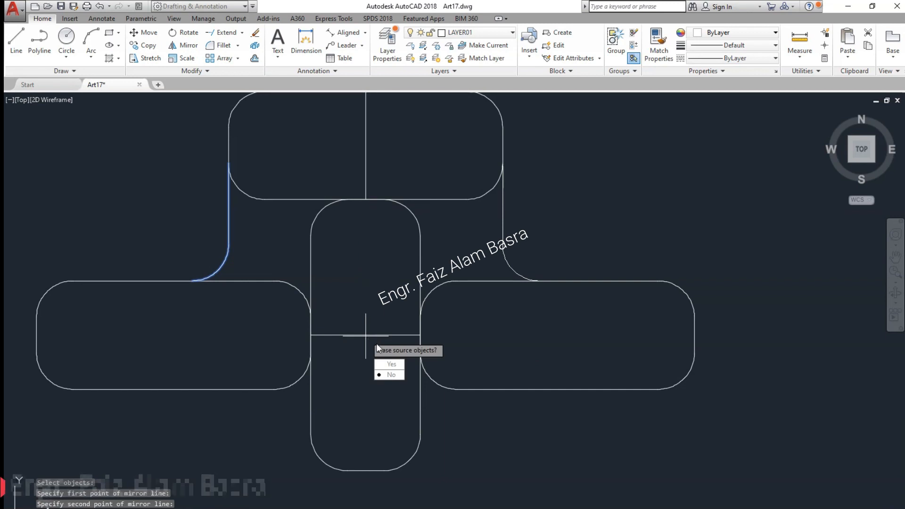
{"action": "left_click", "coordinate": [391, 374]}
{"action": "scroll", "coordinate": [287, 235], "scroll_direction": "down", "scroll_amount": 2}
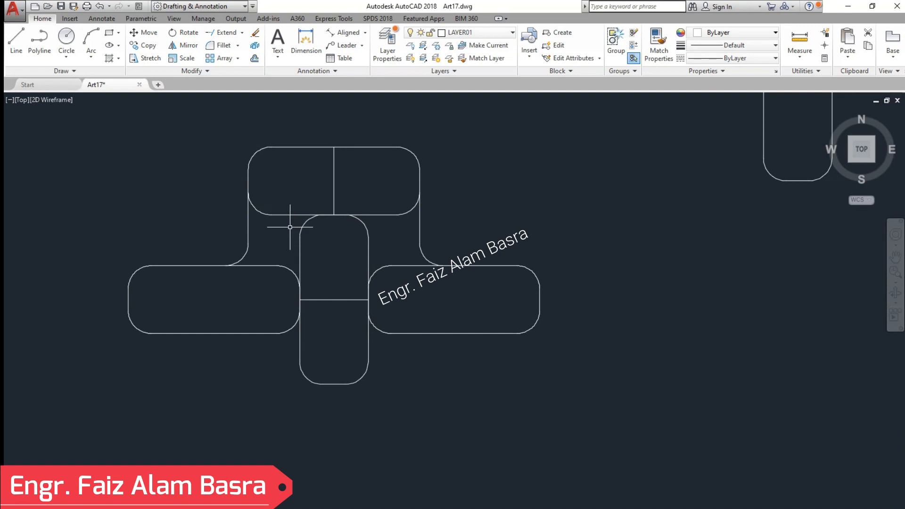
{"action": "scroll", "coordinate": [267, 231], "scroll_direction": "down", "scroll_amount": 2}
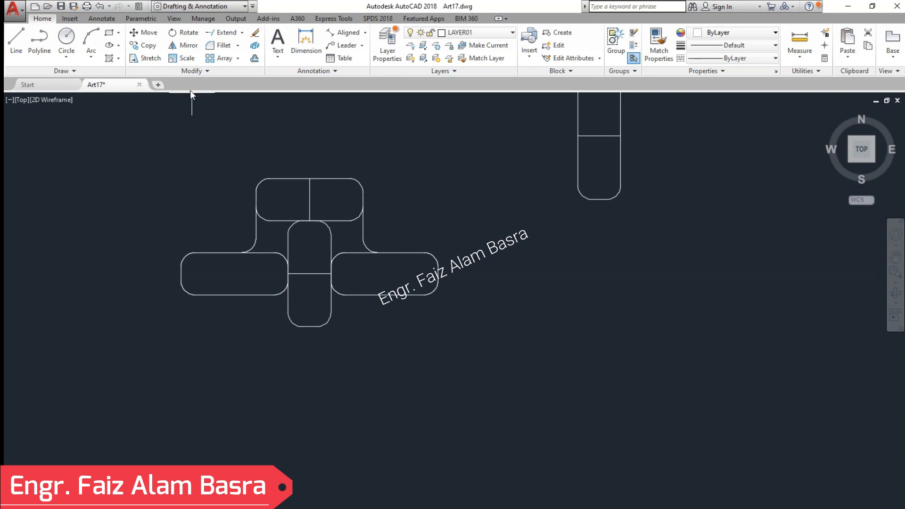
Copy the left rounded rectangle horizontally about 8' to the right, into the empty area beside the figure.
{"action": "left_click", "coordinate": [167, 247]}
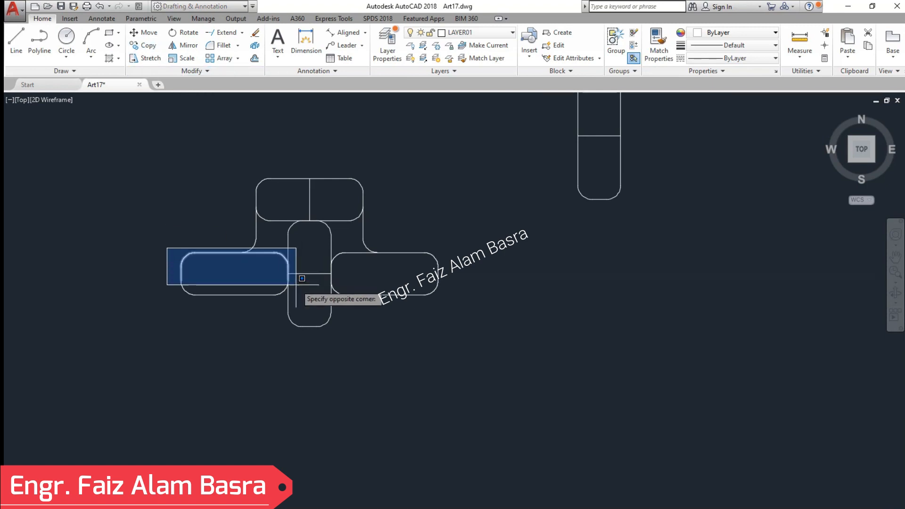
{"action": "left_click", "coordinate": [306, 293]}
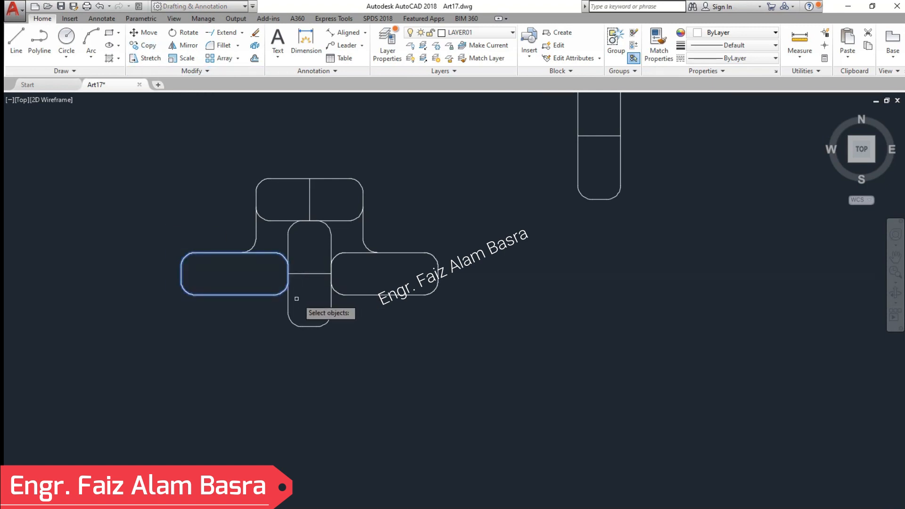
{"action": "scroll", "coordinate": [378, 321], "scroll_direction": "down", "scroll_amount": 2}
{"action": "key", "text": "Return"}
{"action": "left_click", "coordinate": [353, 352]}
{"action": "left_click", "coordinate": [576, 351]}
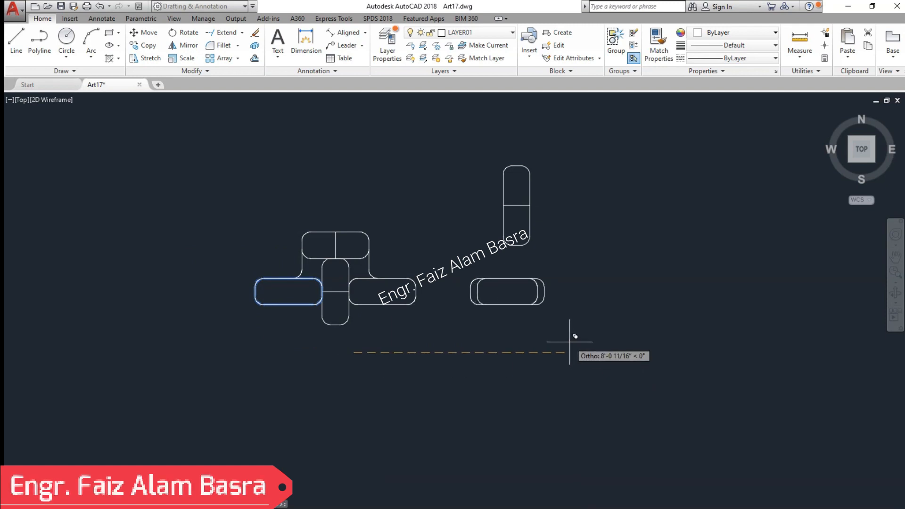
{"action": "key", "text": "Escape"}
Delete the spare vertical rounded rectangle with its midline to the upper right of the figure.
{"action": "left_click", "coordinate": [550, 247]}
{"action": "left_click", "coordinate": [498, 177]}
{"action": "key", "text": "Delete"}
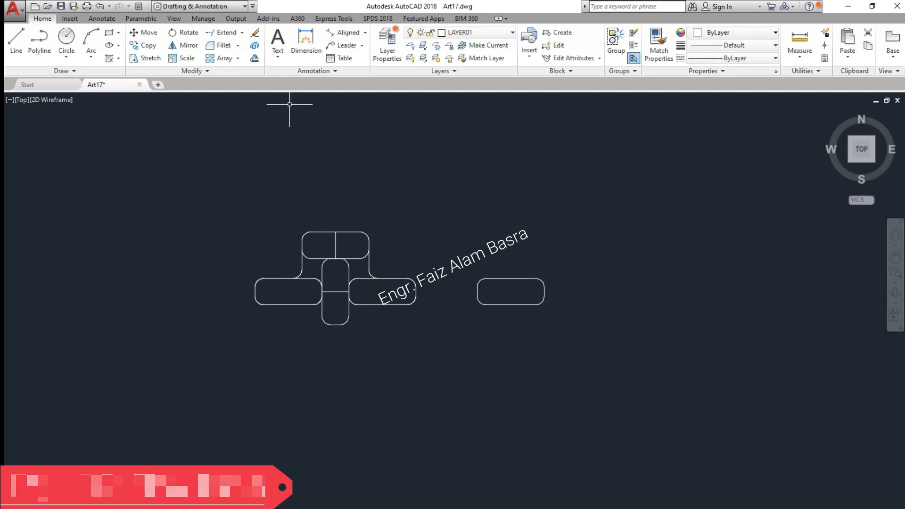
Draw a vertical midline across the spare copied rounded rectangle, from its top edge to its bottom edge.
{"action": "scroll", "coordinate": [467, 325], "scroll_direction": "up", "scroll_amount": 1}
{"action": "left_click", "coordinate": [536, 250]}
{"action": "left_click", "coordinate": [536, 293]}
{"action": "right_click", "coordinate": [536, 293]}
{"action": "left_click", "coordinate": [561, 301]}
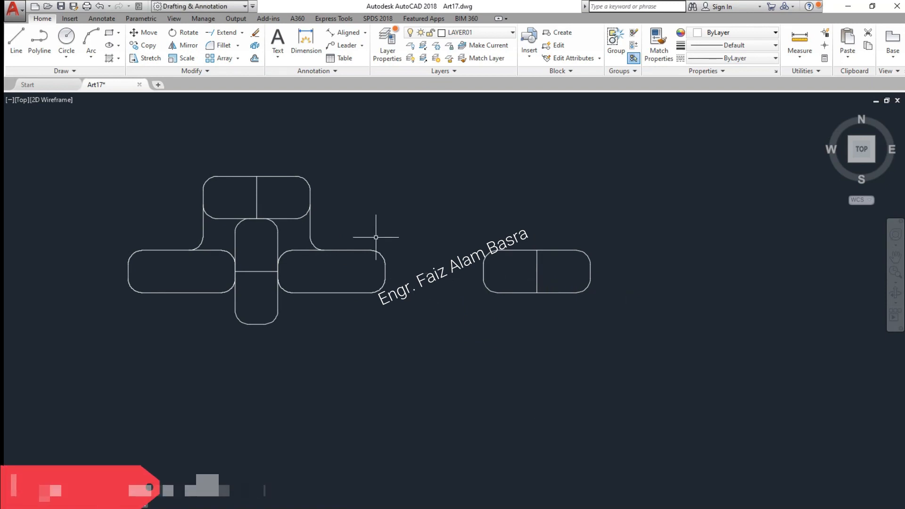
Copy the spare rounded rectangle with its midline horizontally to the empty area left of the figure.
{"action": "left_click", "coordinate": [170, 51]}
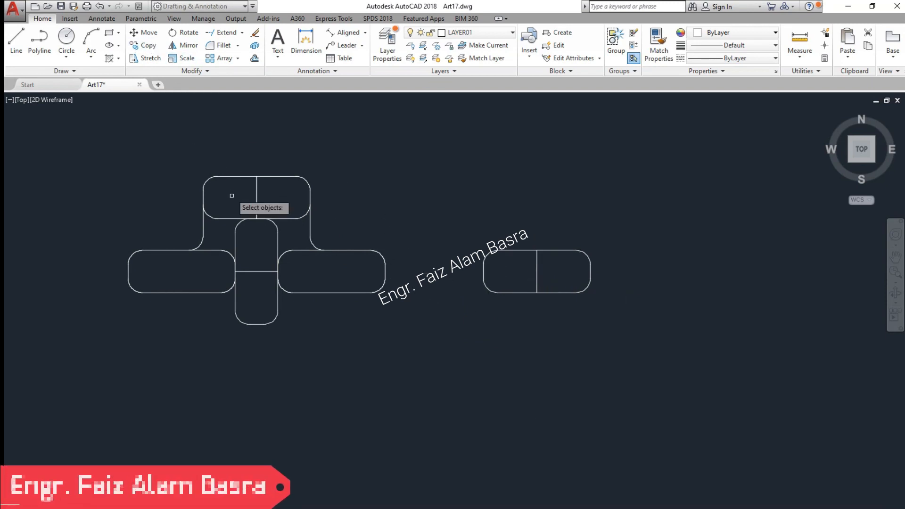
{"action": "left_click", "coordinate": [465, 204]}
{"action": "right_click", "coordinate": [568, 324]}
{"action": "left_click", "coordinate": [576, 324]}
{"action": "left_click", "coordinate": [49, 325]}
{"action": "right_click", "coordinate": [64, 324]}
{"action": "left_click", "coordinate": [96, 330]}
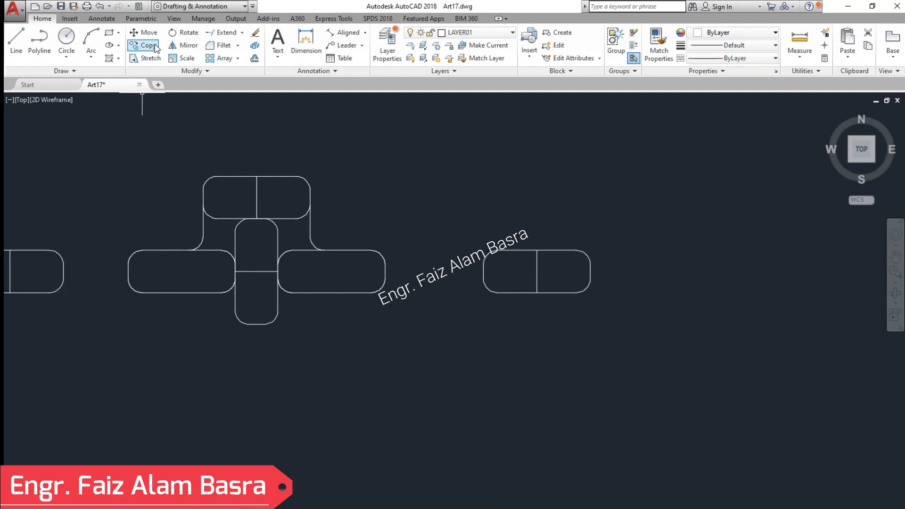
Rotate the spare rounded rectangle right of the figure upright about the midpoint of its left edge.
{"action": "left_click", "coordinate": [651, 347]}
{"action": "left_click", "coordinate": [527, 201]}
{"action": "right_click", "coordinate": [459, 259]}
{"action": "left_click", "coordinate": [483, 272]}
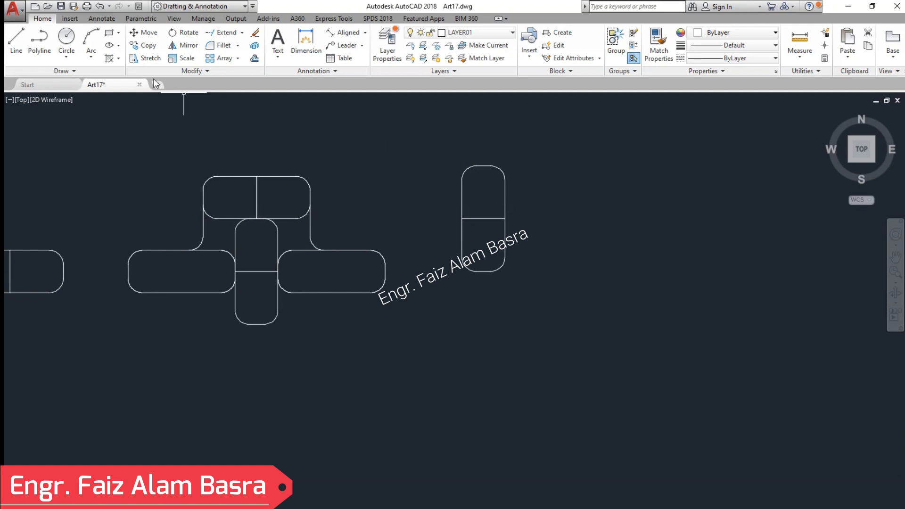
Copy the upright rounded rectangle by its bottom midpoint onto the right rounded rectangle's top edge, against the top shape's right side.
{"action": "left_click", "coordinate": [595, 302]}
{"action": "left_click", "coordinate": [453, 141]}
{"action": "right_click", "coordinate": [485, 288]}
{"action": "left_click", "coordinate": [483, 271]}
{"action": "left_click", "coordinate": [331, 250]}
{"action": "right_click", "coordinate": [401, 226]}
{"action": "left_click", "coordinate": [411, 230]}
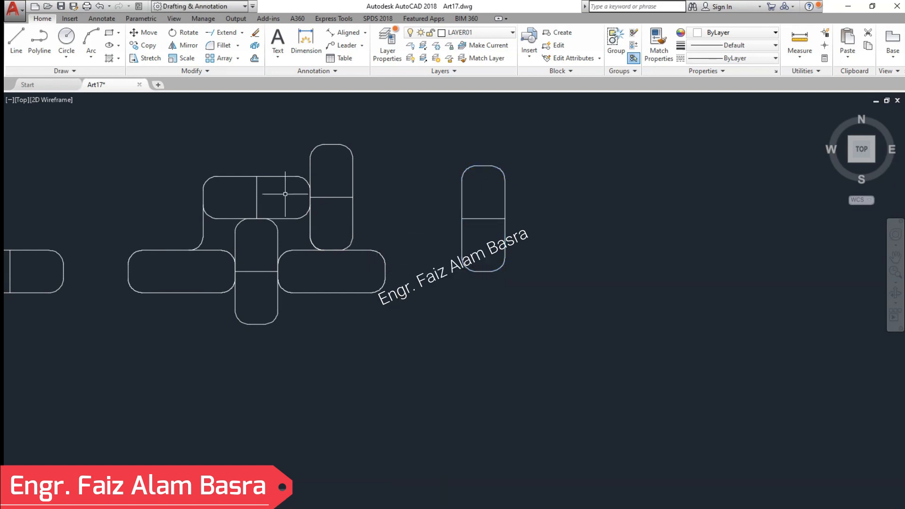
Delete the left filleted connector between the top shape and the left rounded rectangle.
{"action": "scroll", "coordinate": [275, 192], "scroll_direction": "up", "scroll_amount": 2}
{"action": "scroll", "coordinate": [353, 220], "scroll_direction": "down", "scroll_amount": 2}
{"action": "scroll", "coordinate": [246, 215], "scroll_direction": "up", "scroll_amount": 2}
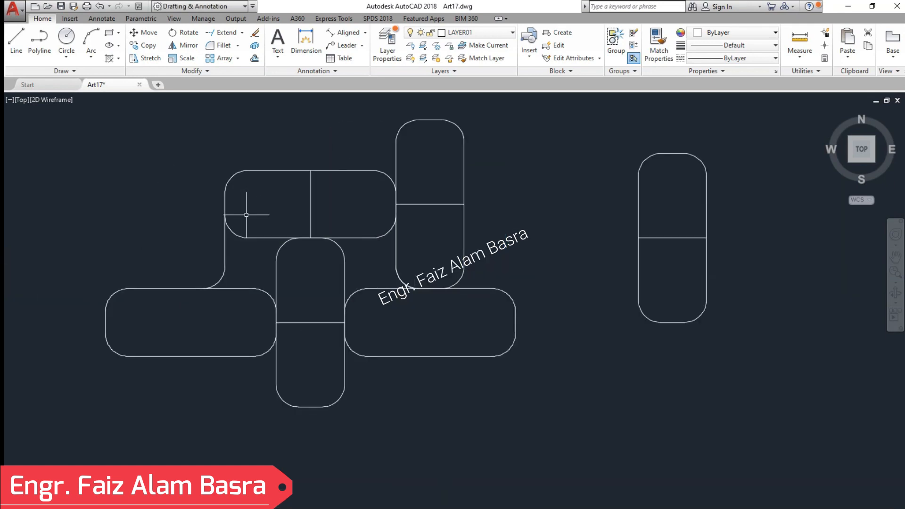
{"action": "left_click", "coordinate": [224, 259]}
{"action": "key", "text": "Delete"}
Copy the spare upright rounded rectangle by its midline's right end onto the midpoint of the top shape's left edge.
{"action": "left_click", "coordinate": [148, 58]}
{"action": "left_click", "coordinate": [677, 347]}
{"action": "left_click", "coordinate": [620, 127]}
{"action": "key", "text": "Return"}
{"action": "left_click", "coordinate": [706, 237]}
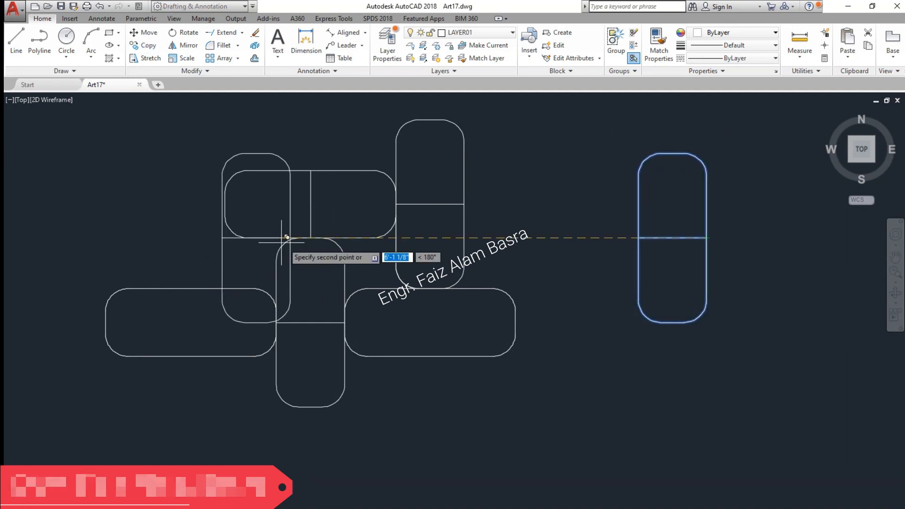
{"action": "left_click", "coordinate": [224, 204]}
{"action": "key", "text": "Return"}
{"action": "scroll", "coordinate": [363, 241], "scroll_direction": "down", "scroll_amount": 2}
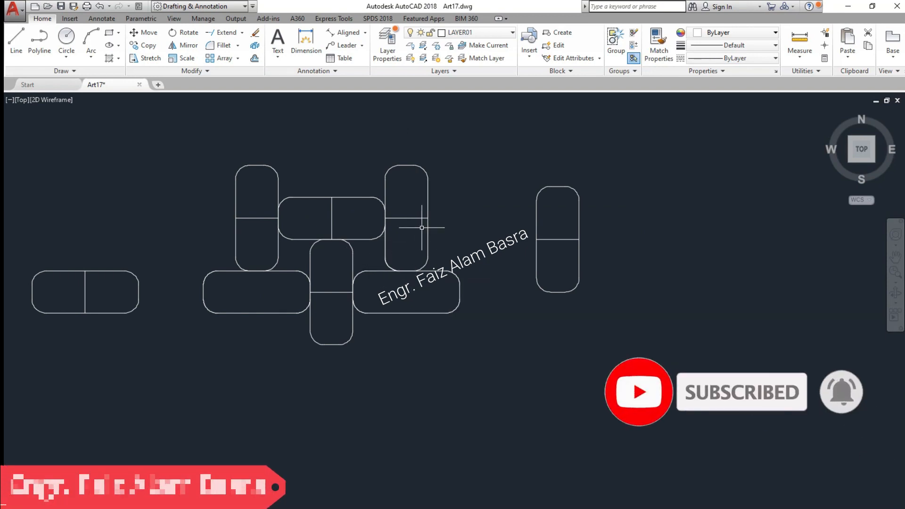
Move the spare upright rounded rectangle from the right of the figure to its far left.
{"action": "left_click", "coordinate": [622, 319]}
{"action": "left_click", "coordinate": [530, 158]}
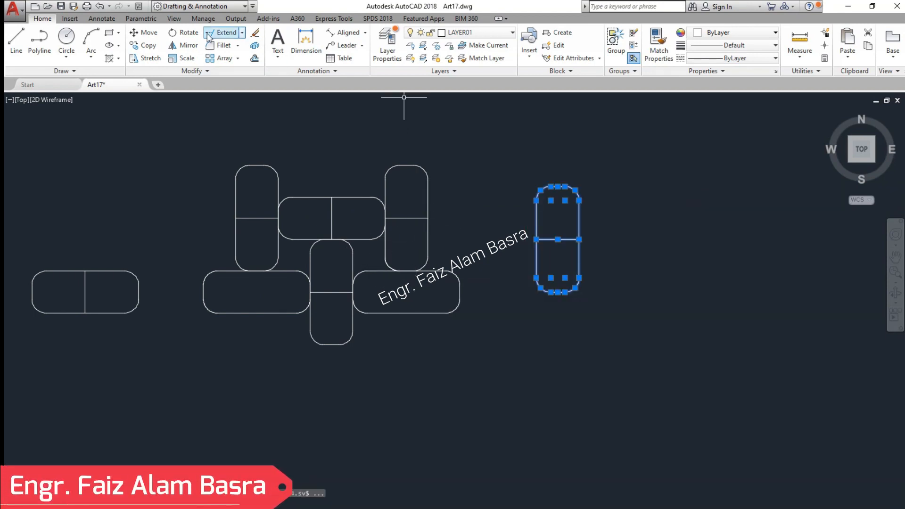
{"action": "left_click", "coordinate": [149, 33]}
{"action": "left_click", "coordinate": [636, 134]}
{"action": "left_click", "coordinate": [71, 135]}
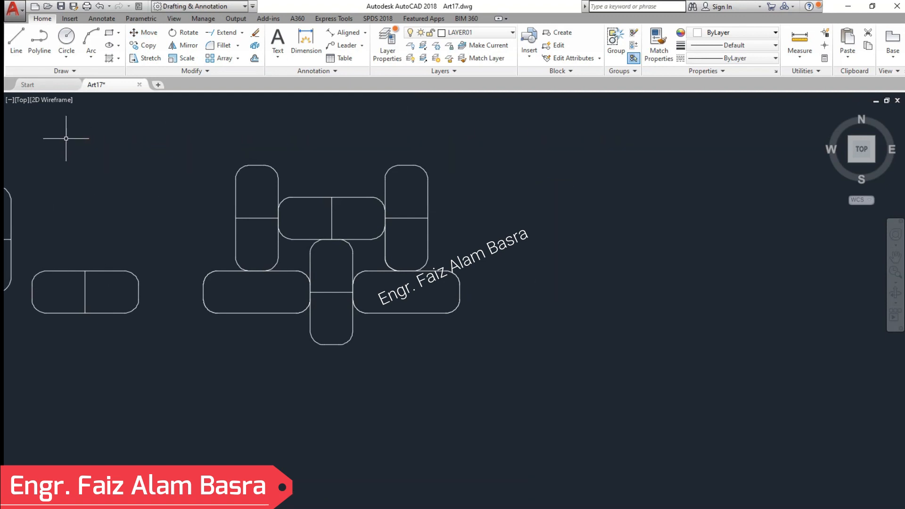
Move the whole six-rectangle figure to the right, farther away from the two spare rounded rectangles.
{"action": "right_click", "coordinate": [110, 145]}
{"action": "left_click", "coordinate": [99, 124]}
{"action": "left_click", "coordinate": [565, 413]}
{"action": "left_click", "coordinate": [157, 146]}
{"action": "right_click", "coordinate": [163, 141]}
{"action": "left_click", "coordinate": [170, 123]}
{"action": "left_click", "coordinate": [339, 130]}
Delete the midlines inside the figure's top, centre and two upright side rectangles.
{"action": "scroll", "coordinate": [152, 191], "scroll_direction": "down", "scroll_amount": 1}
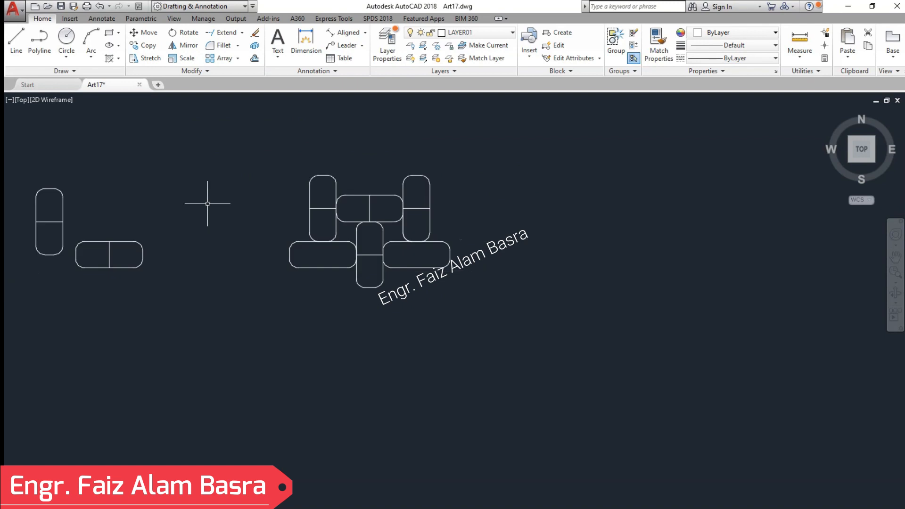
{"action": "scroll", "coordinate": [376, 201], "scroll_direction": "up", "scroll_amount": 2}
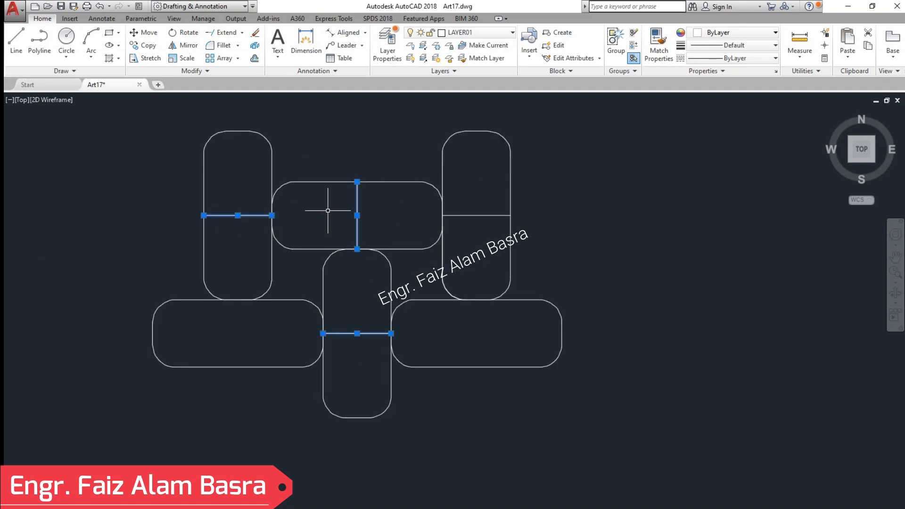
{"action": "scroll", "coordinate": [289, 269], "scroll_direction": "down", "scroll_amount": 1}
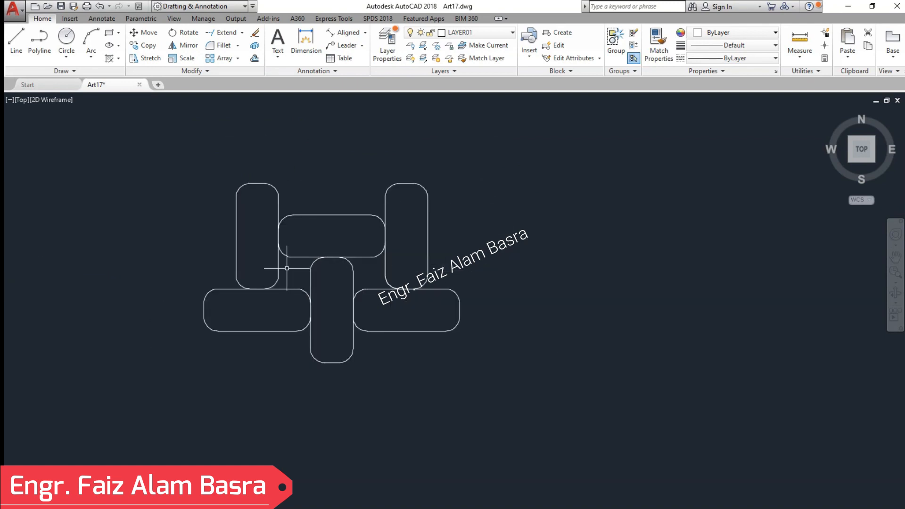
Copy the six-rectangle module repeatedly straight up by its bottom midpoint, stacking a column of five interlocking modules.
{"action": "left_click", "coordinate": [543, 409]}
{"action": "left_click", "coordinate": [161, 137]}
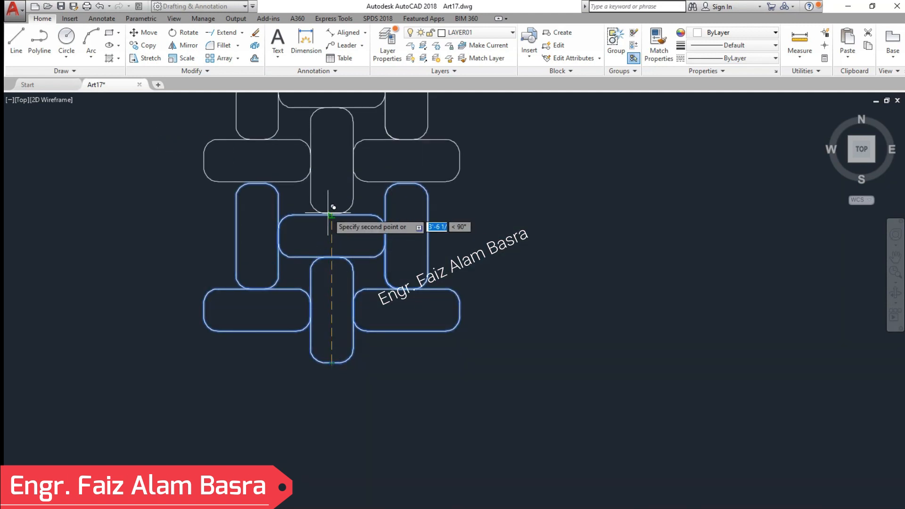
{"action": "scroll", "coordinate": [338, 213], "scroll_direction": "down", "scroll_amount": 3}
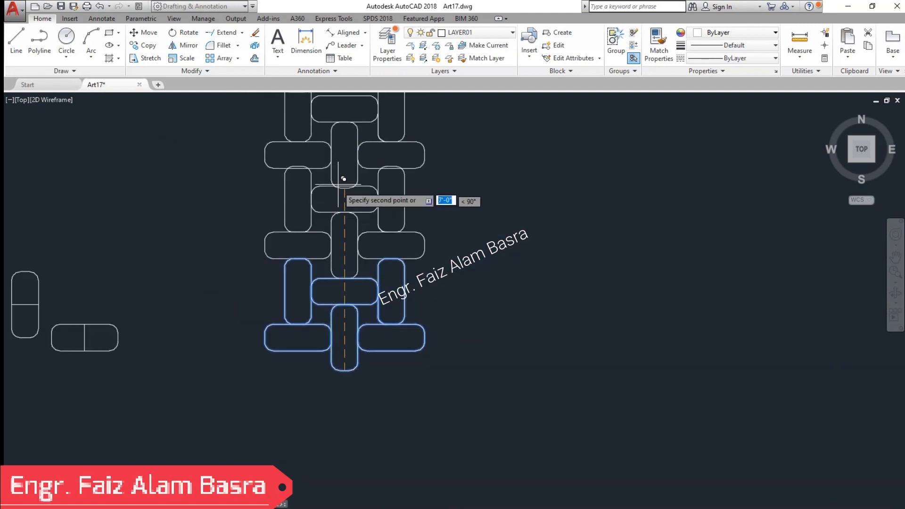
{"action": "scroll", "coordinate": [325, 325], "scroll_direction": "up", "scroll_amount": 3}
{"action": "scroll", "coordinate": [321, 318], "scroll_direction": "down", "scroll_amount": 3}
{"action": "scroll", "coordinate": [339, 255], "scroll_direction": "down", "scroll_amount": 1}
{"action": "scroll", "coordinate": [344, 139], "scroll_direction": "up", "scroll_amount": 2}
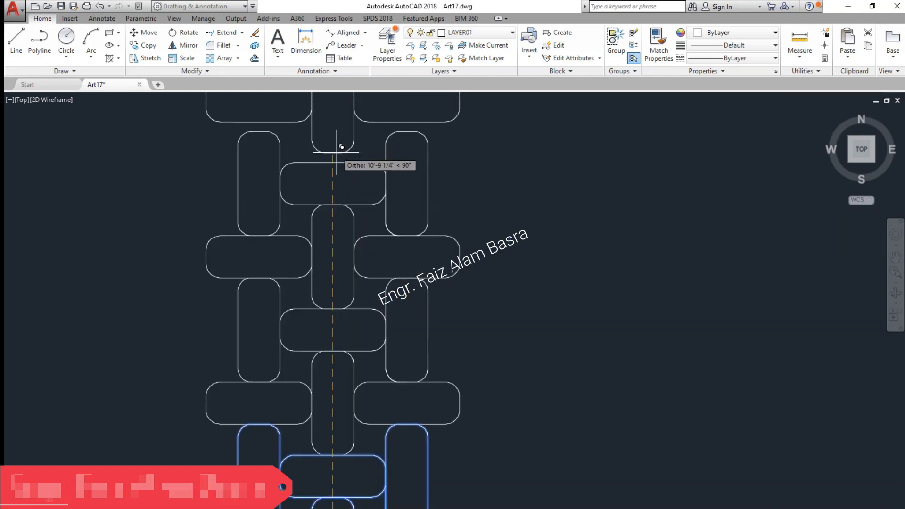
{"action": "left_click", "coordinate": [333, 162]}
{"action": "scroll", "coordinate": [339, 222], "scroll_direction": "down", "scroll_amount": 3}
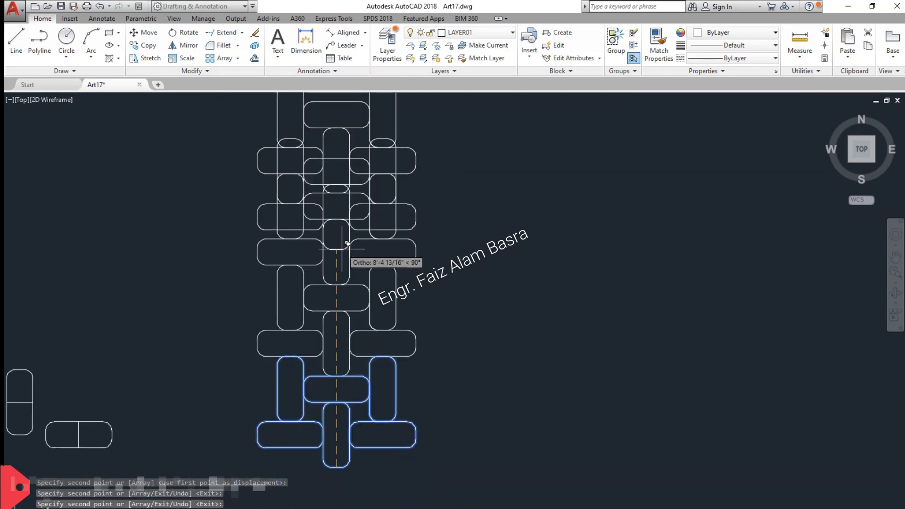
{"action": "scroll", "coordinate": [325, 160], "scroll_direction": "up", "scroll_amount": 5}
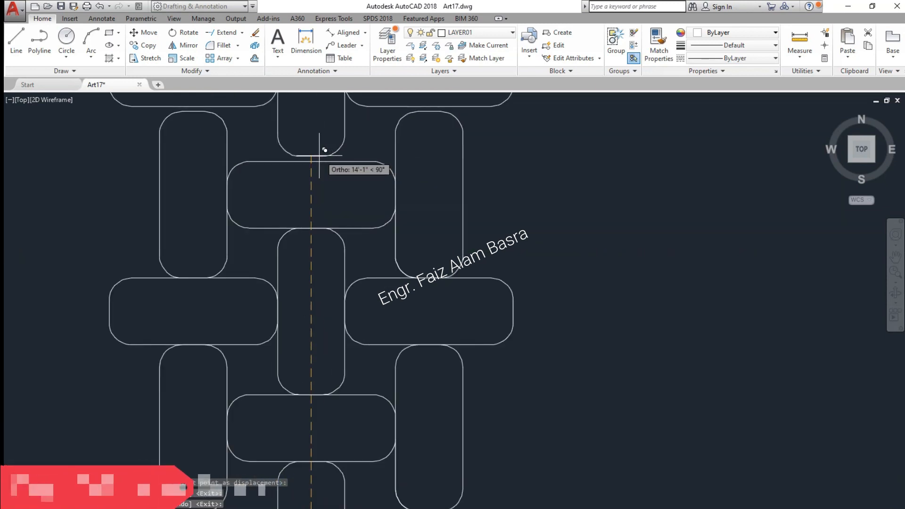
{"action": "right_click", "coordinate": [320, 191]}
{"action": "left_click", "coordinate": [332, 200]}
{"action": "scroll", "coordinate": [331, 248], "scroll_direction": "down", "scroll_amount": 3}
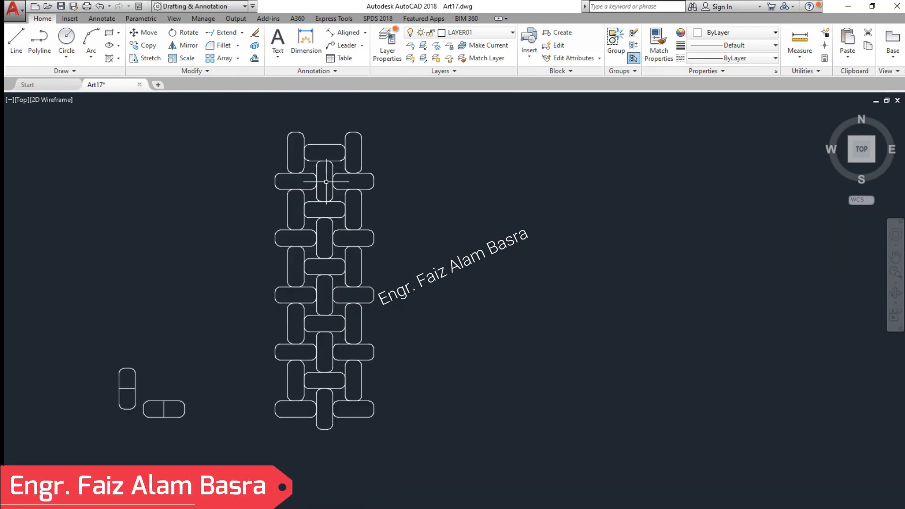
Copy the whole column of modules to the right, using the left edge midpoint of an upper-left horizontal rectangle as base point.
{"action": "scroll", "coordinate": [313, 355], "scroll_direction": "up", "scroll_amount": 1}
{"action": "scroll", "coordinate": [314, 303], "scroll_direction": "down", "scroll_amount": 2}
{"action": "left_click", "coordinate": [895, 257]}
{"action": "left_click_drag", "start_coordinate": [534, 271], "coordinate": [500, 311]}
{"action": "right_click", "coordinate": [460, 302]}
{"action": "left_click", "coordinate": [483, 309]}
{"action": "scroll", "coordinate": [326, 319], "scroll_direction": "up", "scroll_amount": 2}
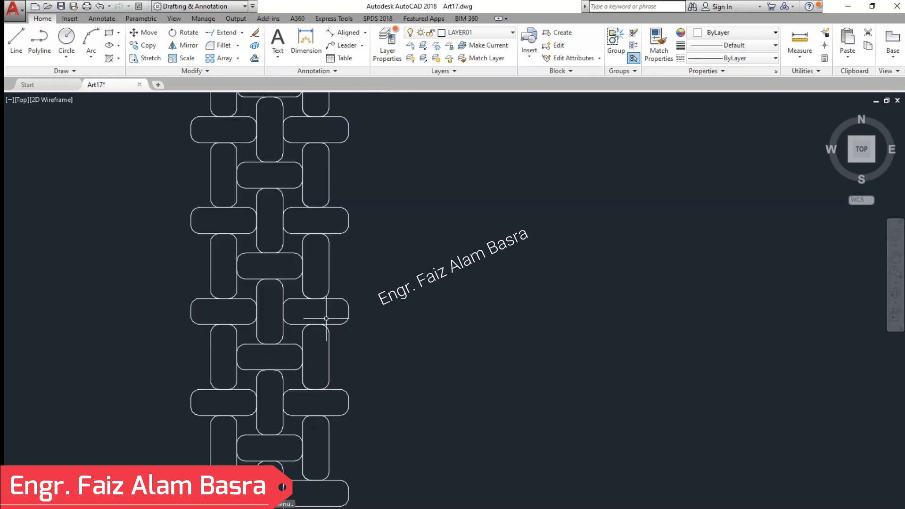
{"action": "scroll", "coordinate": [361, 318], "scroll_direction": "down", "scroll_amount": 2}
{"action": "left_click", "coordinate": [426, 468]}
{"action": "left_click", "coordinate": [208, 122]}
{"action": "scroll", "coordinate": [251, 208], "scroll_direction": "up", "scroll_amount": 2}
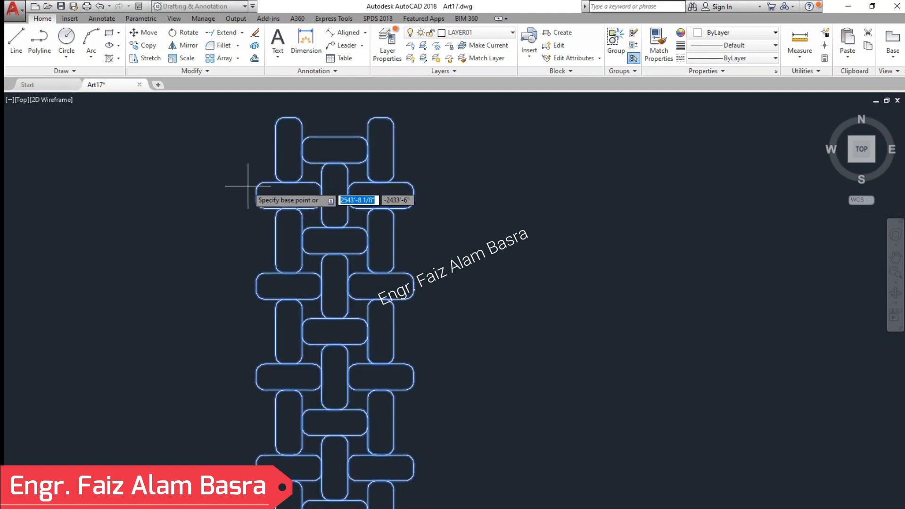
{"action": "left_click", "coordinate": [256, 195]}
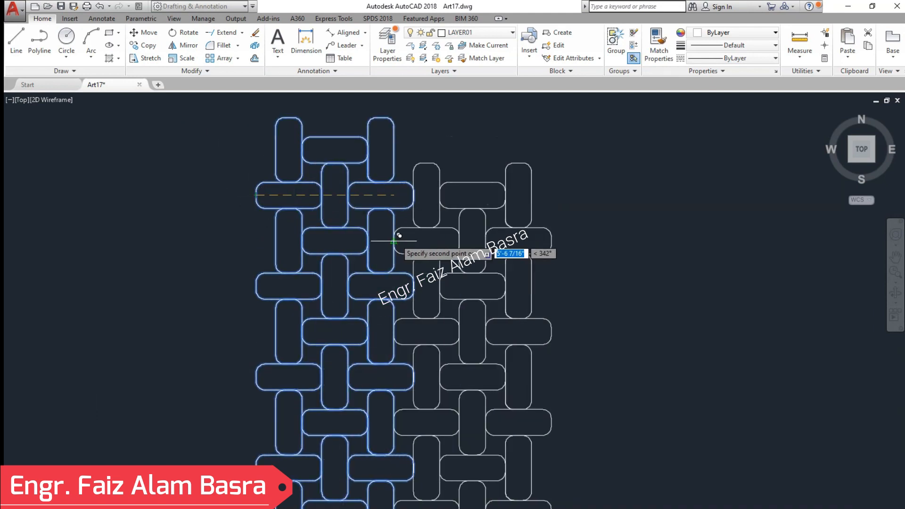
{"action": "scroll", "coordinate": [398, 239], "scroll_direction": "up", "scroll_amount": 4}
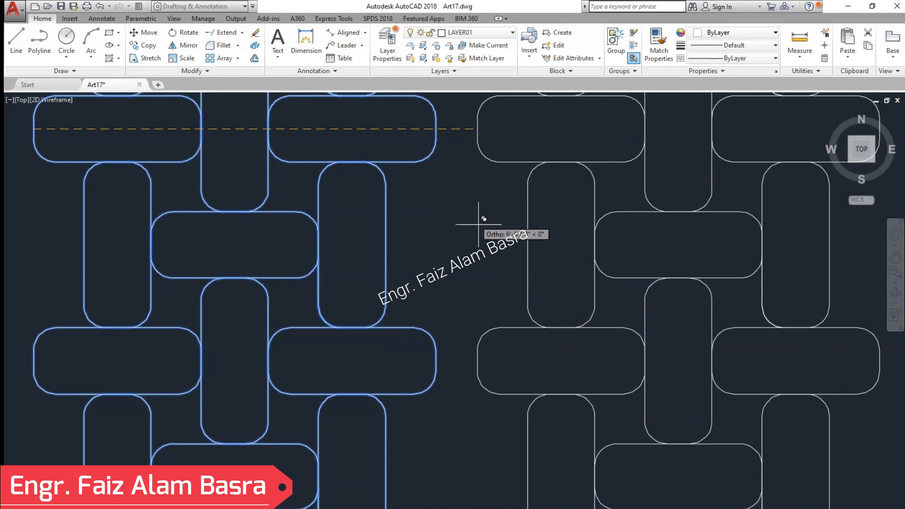
{"action": "scroll", "coordinate": [455, 199], "scroll_direction": "down", "scroll_amount": 4}
{"action": "scroll", "coordinate": [455, 199], "scroll_direction": "up", "scroll_amount": 2}
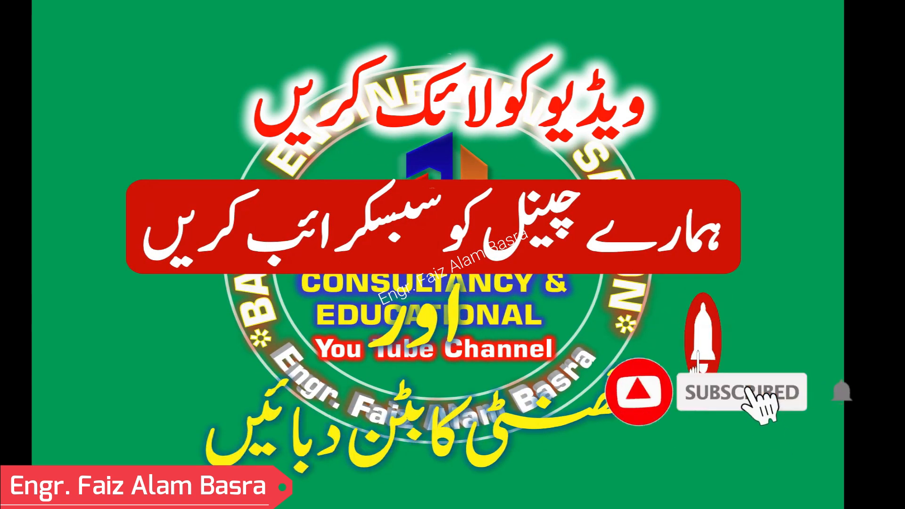
Try to copy the top rectangles of the separate right column onto the pattern's upper edge, and undo the misplaced copy.
{"action": "left_click", "coordinate": [566, 119]}
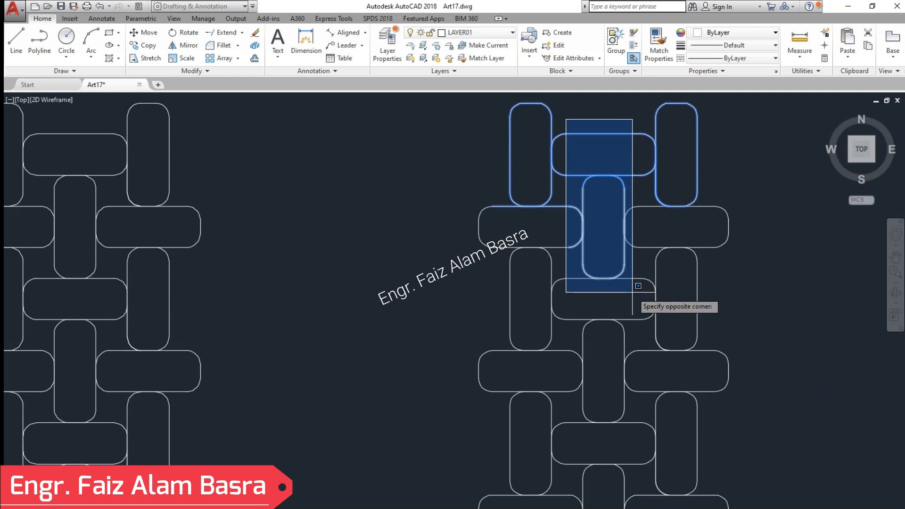
{"action": "left_click", "coordinate": [632, 292]}
{"action": "scroll", "coordinate": [681, 264], "scroll_direction": "down", "scroll_amount": 2}
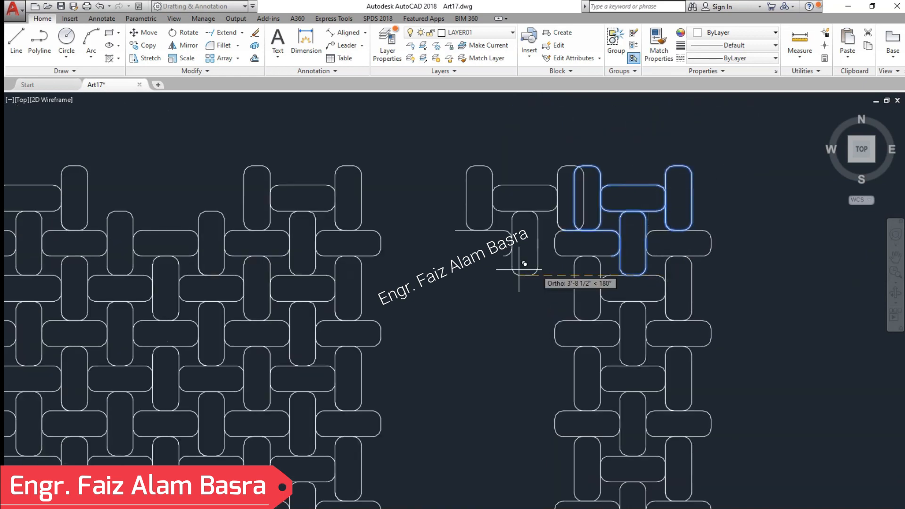
{"action": "left_click", "coordinate": [171, 225]}
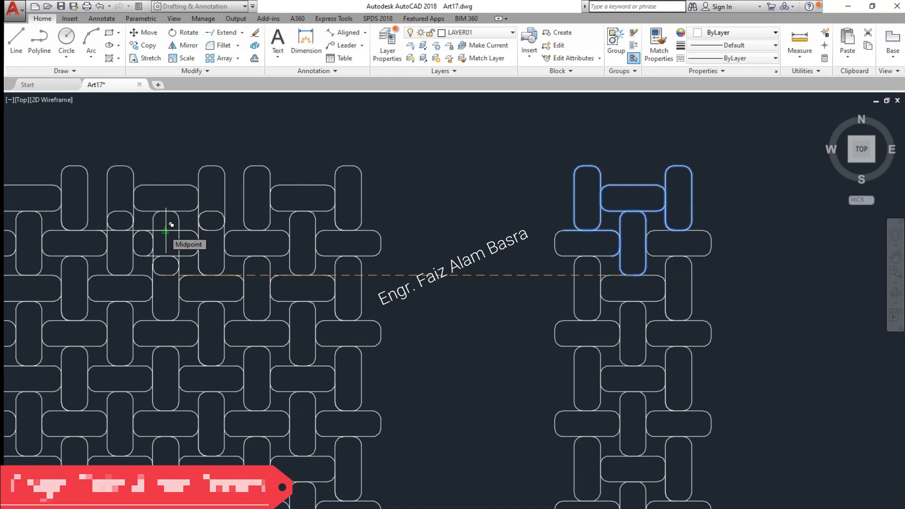
{"action": "scroll", "coordinate": [633, 277], "scroll_direction": "down", "scroll_amount": 2}
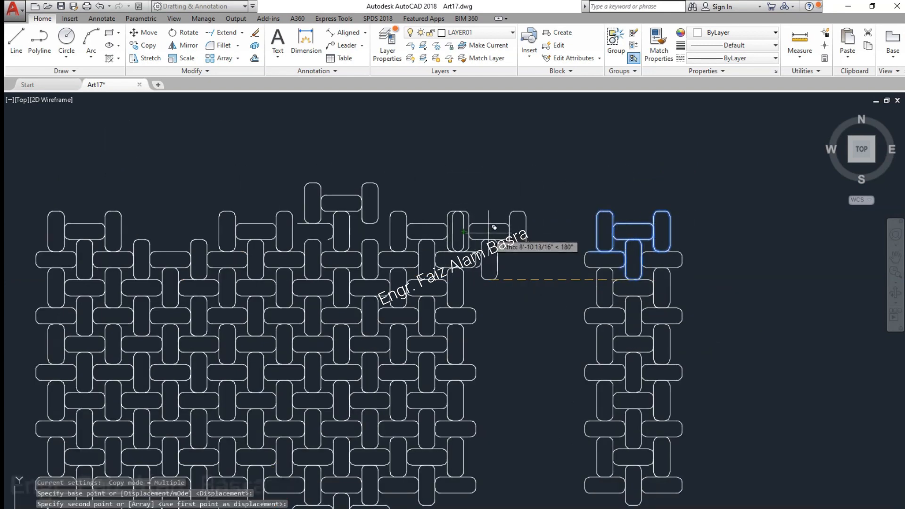
{"action": "key", "text": "Escape"}
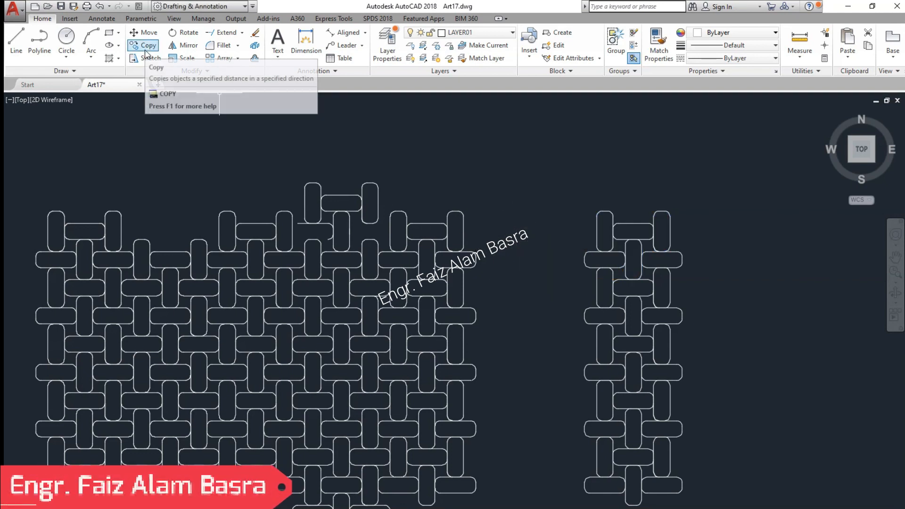
{"action": "left_click", "coordinate": [100, 7]}
{"action": "left_click", "coordinate": [101, 7]}
Copy the top rectangle group of the separate column into the two gaps along the pattern's upper edge.
{"action": "scroll", "coordinate": [486, 165], "scroll_direction": "up", "scroll_amount": 2}
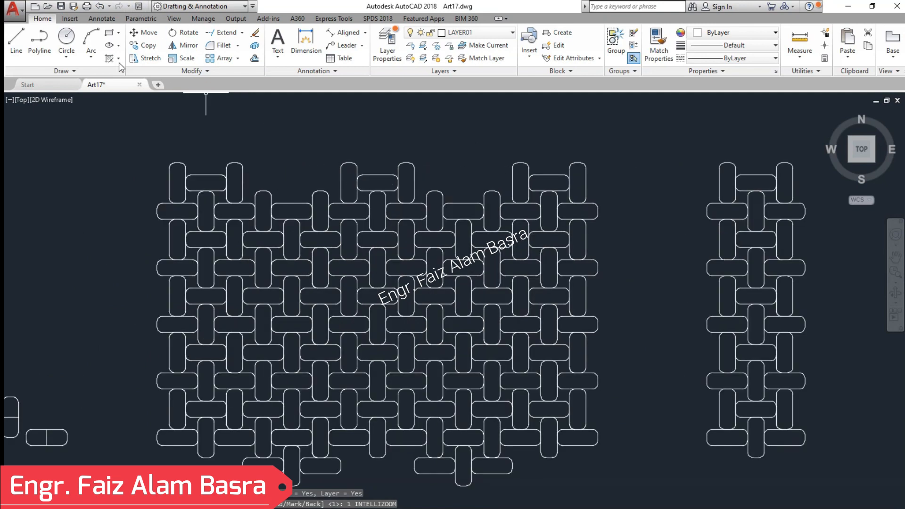
{"action": "left_click", "coordinate": [649, 140]}
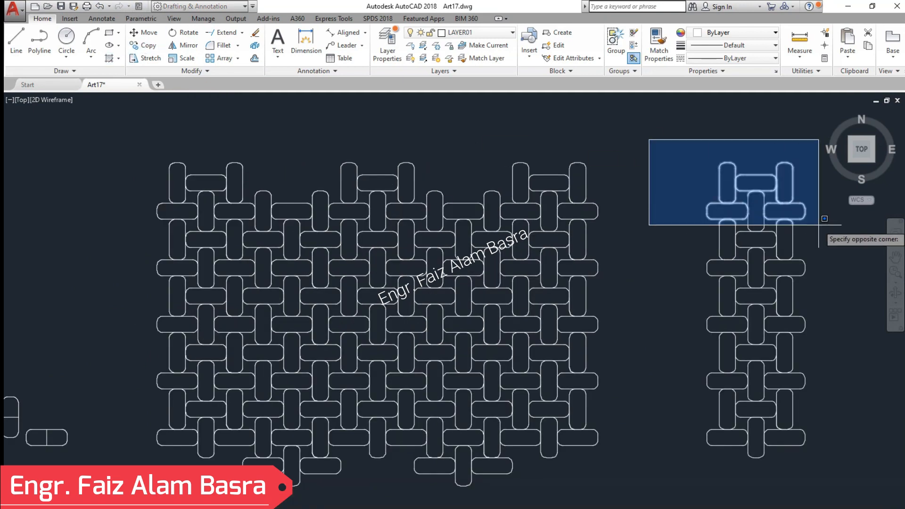
{"action": "left_click", "coordinate": [827, 229]}
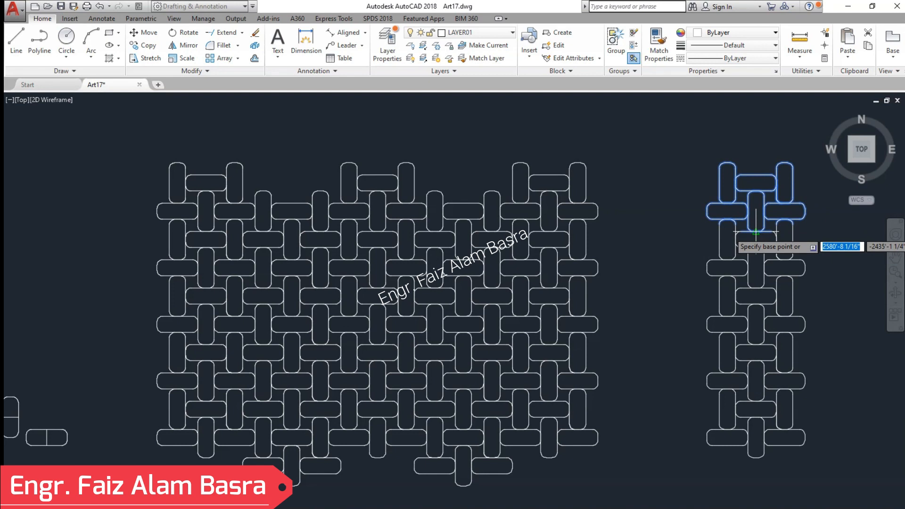
{"action": "left_click", "coordinate": [290, 203]}
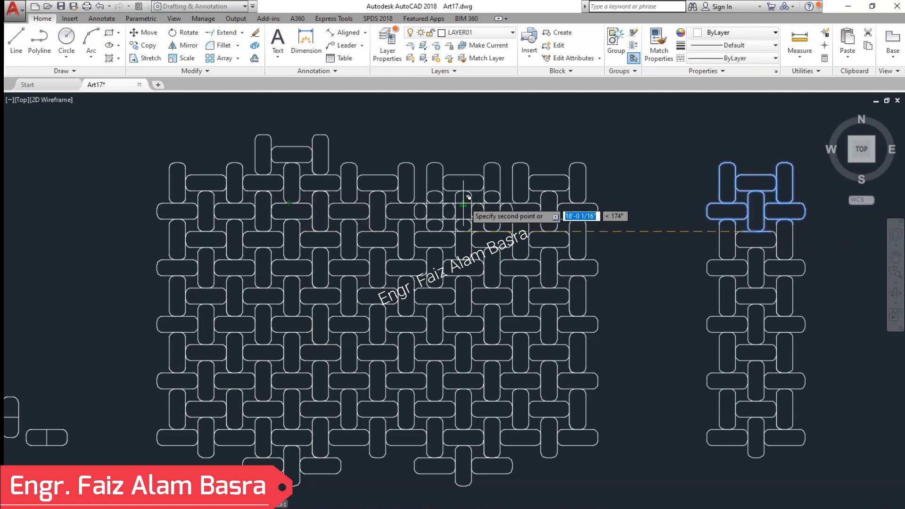
{"action": "key", "text": "Escape"}
Erase the two groups of surplus rectangles that project above the pattern's upper edge.
{"action": "scroll", "coordinate": [308, 132], "scroll_direction": "up", "scroll_amount": 2}
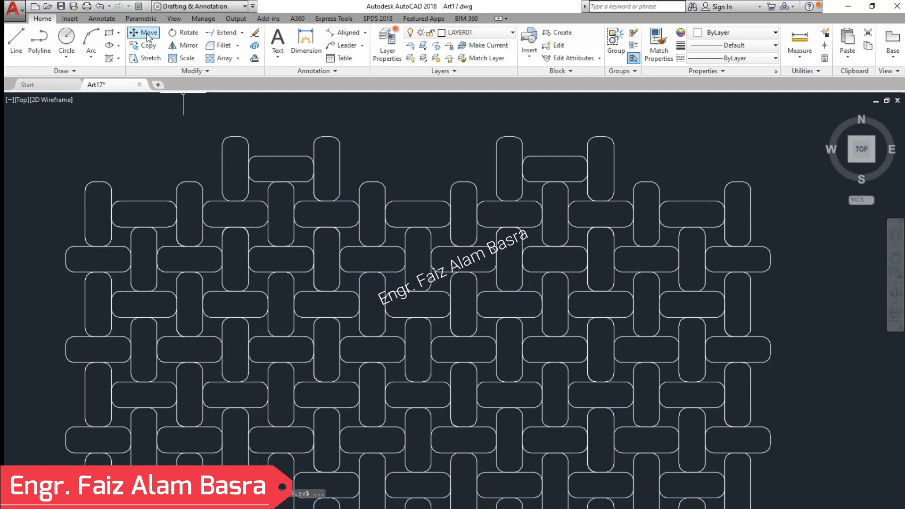
{"action": "left_click", "coordinate": [359, 203]}
{"action": "left_click", "coordinate": [191, 112]}
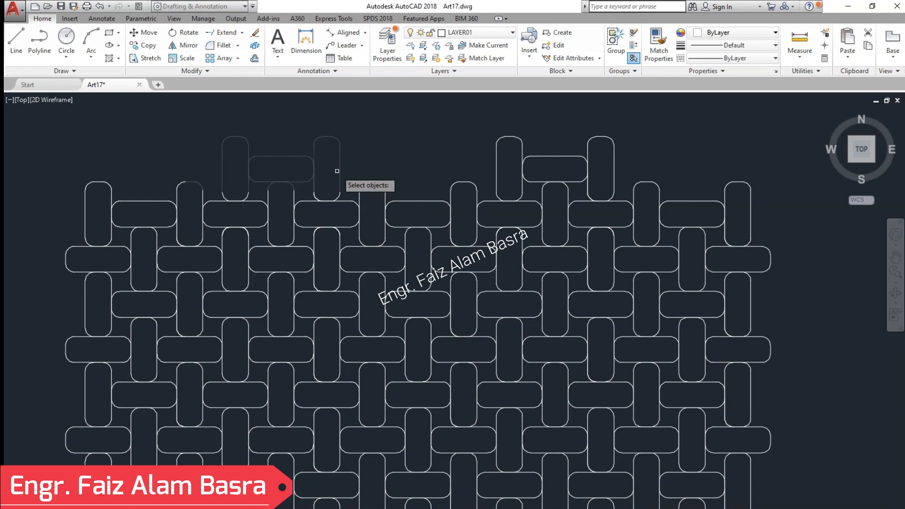
{"action": "left_click", "coordinate": [623, 171]}
{"action": "left_click", "coordinate": [465, 111]}
{"action": "scroll", "coordinate": [541, 178], "scroll_direction": "up", "scroll_amount": 5}
{"action": "left_click", "coordinate": [503, 231]}
{"action": "left_click", "coordinate": [359, 184]}
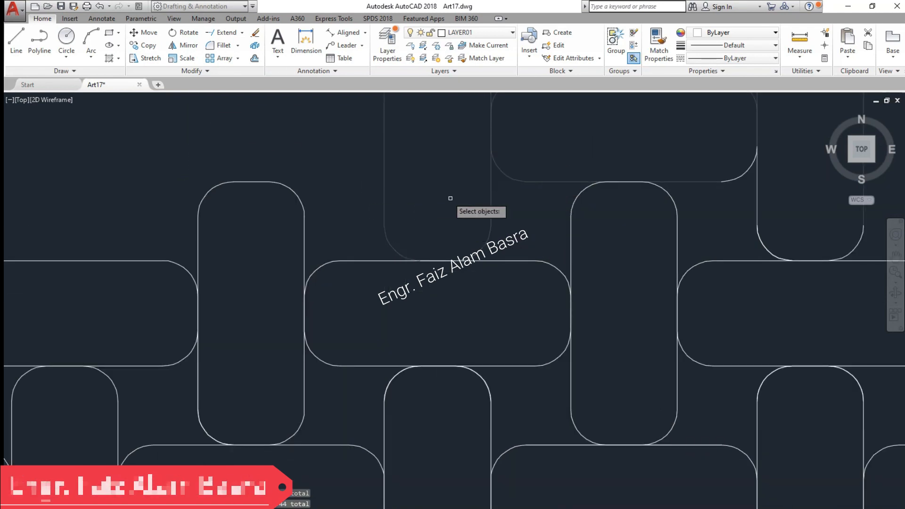
{"action": "left_click", "coordinate": [776, 189]}
{"action": "left_click", "coordinate": [735, 161]}
{"action": "left_click", "coordinate": [772, 235]}
{"action": "left_click", "coordinate": [751, 250]}
{"action": "scroll", "coordinate": [562, 203], "scroll_direction": "down", "scroll_amount": 2}
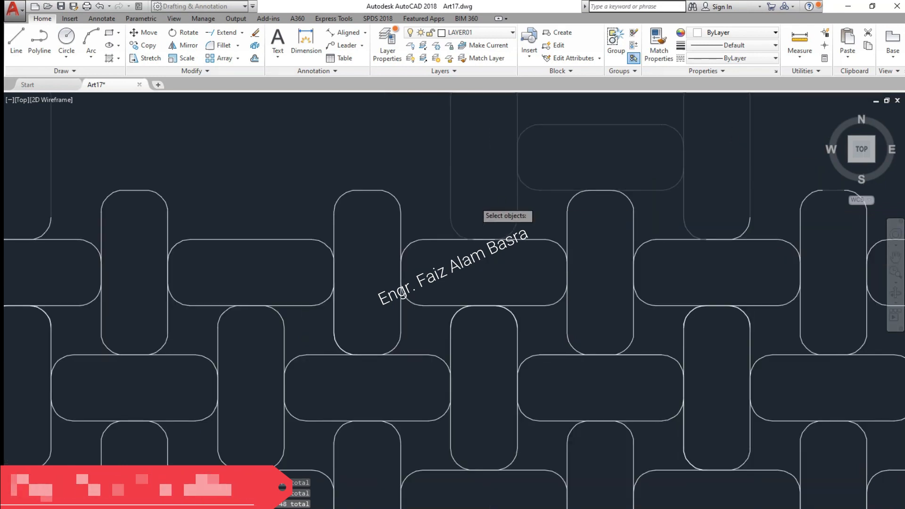
{"action": "left_click", "coordinate": [645, 216]}
{"action": "left_click", "coordinate": [590, 205]}
{"action": "left_click", "coordinate": [587, 230]}
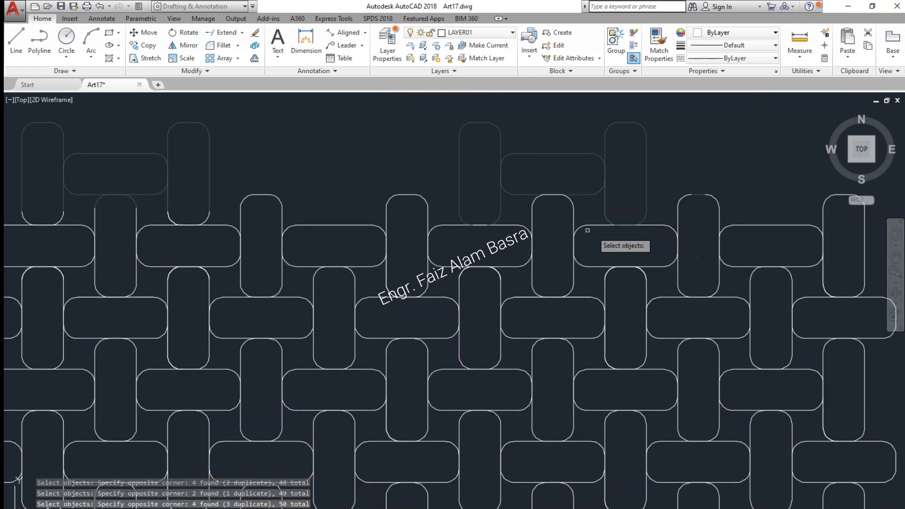
{"action": "left_click", "coordinate": [158, 198]}
{"action": "left_click", "coordinate": [218, 234]}
{"action": "key", "text": "Return"}
Delete the leftover rounded end fragment above the horizontal rectangle, between the two open-topped upright rectangles.
{"action": "scroll", "coordinate": [455, 210], "scroll_direction": "up", "scroll_amount": 2}
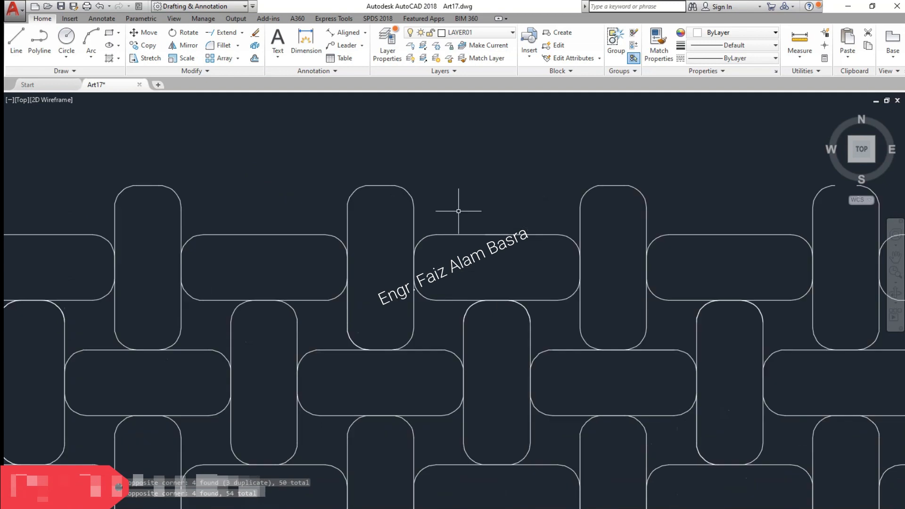
{"action": "scroll", "coordinate": [455, 218], "scroll_direction": "down", "scroll_amount": 2}
{"action": "scroll", "coordinate": [489, 205], "scroll_direction": "up", "scroll_amount": 5}
{"action": "left_click", "coordinate": [16, 40]}
{"action": "scroll", "coordinate": [654, 169], "scroll_direction": "down", "scroll_amount": 3}
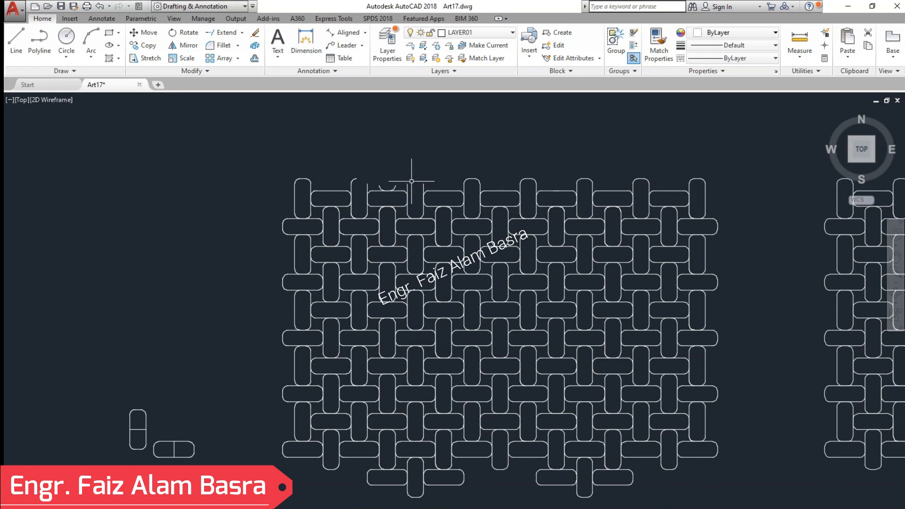
{"action": "scroll", "coordinate": [341, 172], "scroll_direction": "up", "scroll_amount": 4}
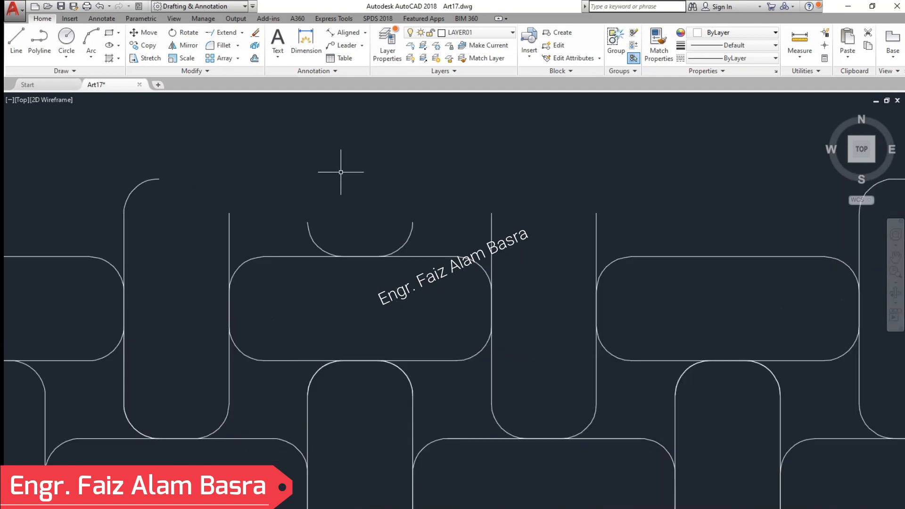
{"action": "left_click_drag", "start_coordinate": [292, 181], "coordinate": [415, 284]}
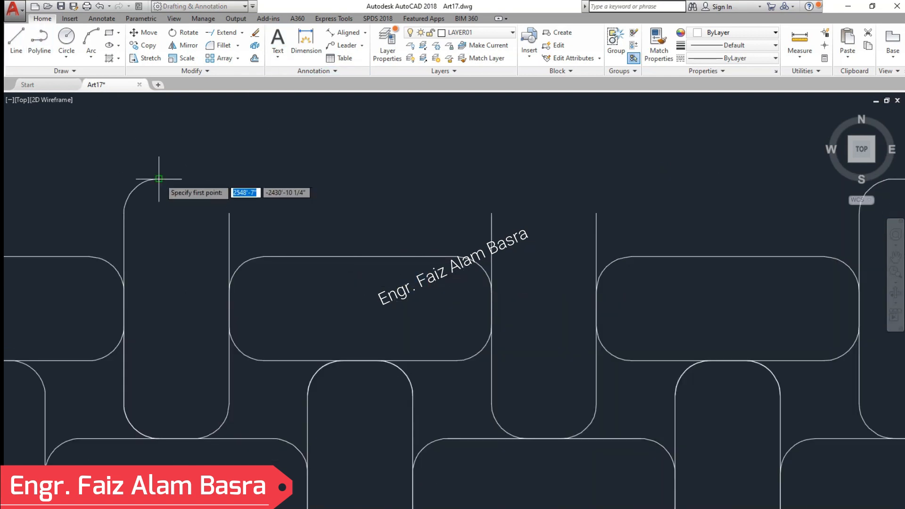
Close the left open-topped upright rectangle with a horizontal top line and fillet its missing upper-right corner.
{"action": "right_click", "coordinate": [234, 182]}
{"action": "left_click", "coordinate": [245, 190]}
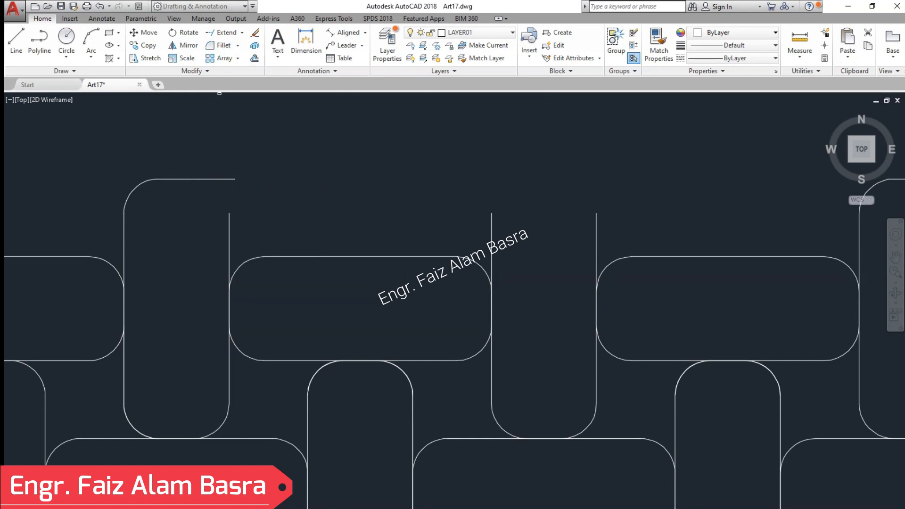
{"action": "left_click", "coordinate": [193, 179]}
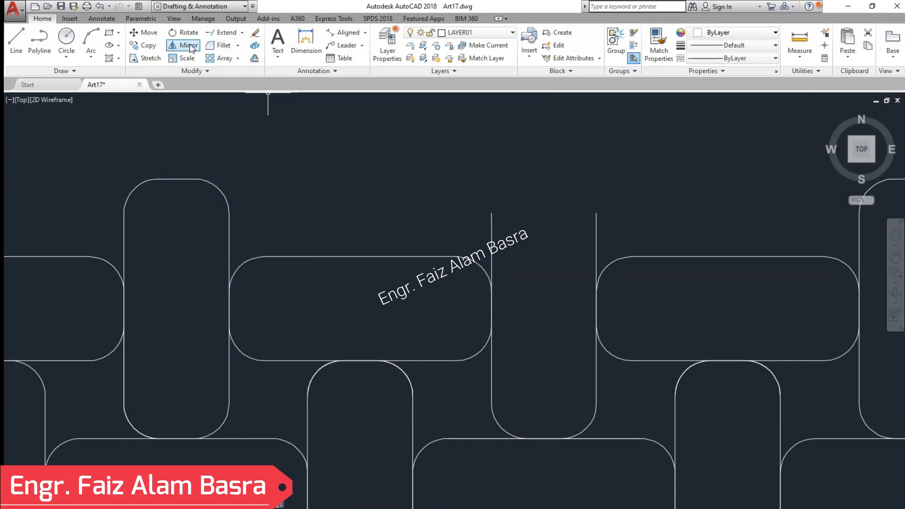
Mirror the rebuilt rounded top end onto the neighbouring open upright rectangle, about the midpoint of the horizontal rectangle between them.
{"action": "left_click", "coordinate": [242, 198]}
{"action": "left_click", "coordinate": [115, 141]}
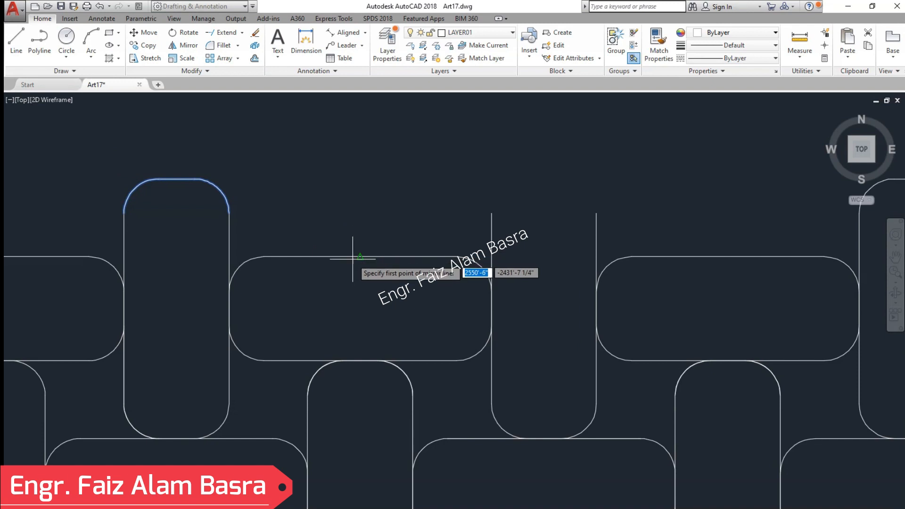
{"action": "left_click", "coordinate": [378, 170]}
{"action": "scroll", "coordinate": [313, 155], "scroll_direction": "down", "scroll_amount": 8}
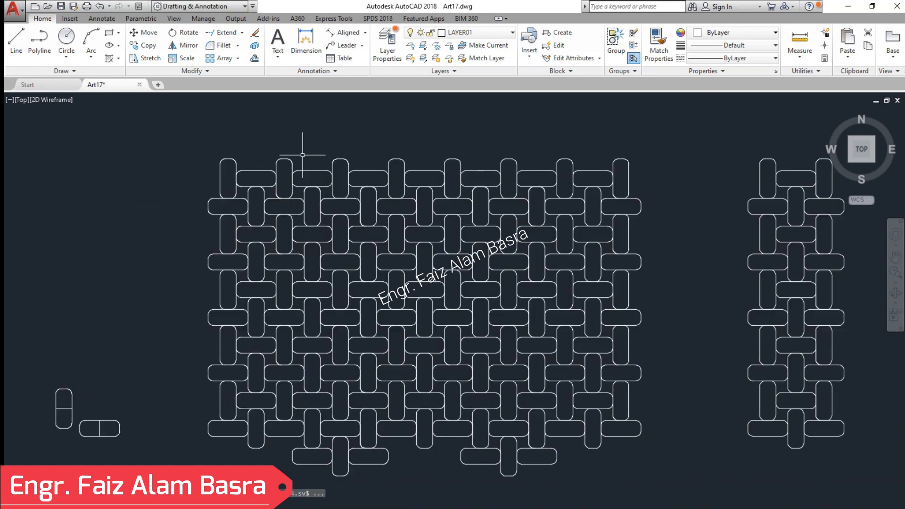
Delete the left three-rectangle group hanging below the pattern's lower edge, including its leftover end arcs.
{"action": "scroll", "coordinate": [141, 141], "scroll_direction": "down", "scroll_amount": 2}
{"action": "scroll", "coordinate": [287, 351], "scroll_direction": "up", "scroll_amount": 4}
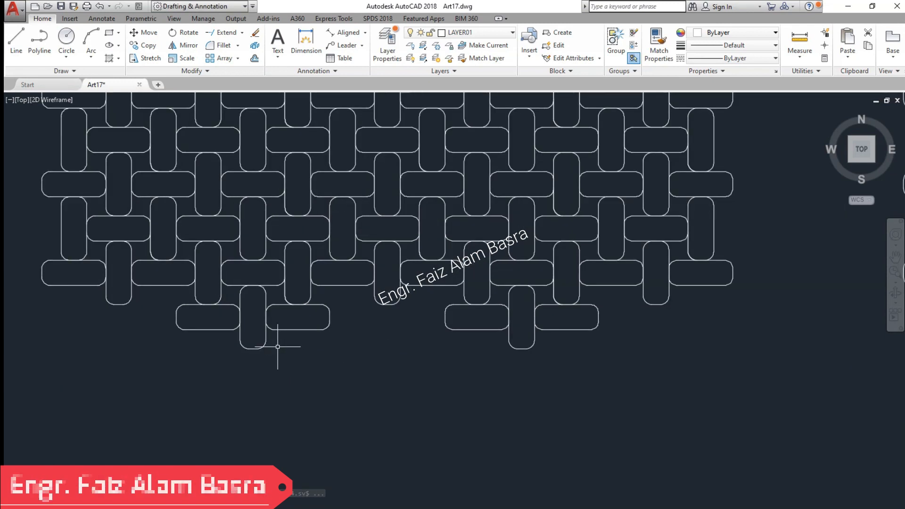
{"action": "scroll", "coordinate": [245, 337], "scroll_direction": "up", "scroll_amount": 2}
{"action": "left_click", "coordinate": [313, 374]}
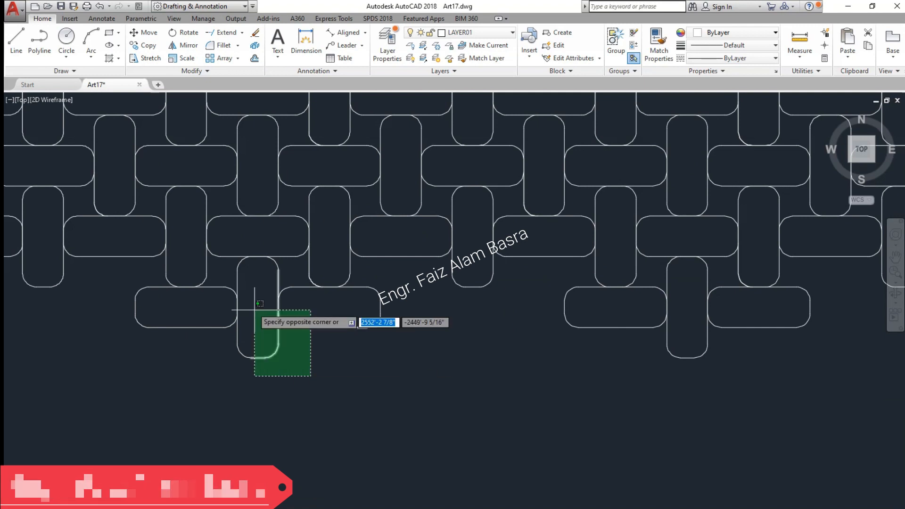
{"action": "left_click", "coordinate": [218, 270]}
{"action": "key", "text": "Escape"}
{"action": "left_click", "coordinate": [293, 377]}
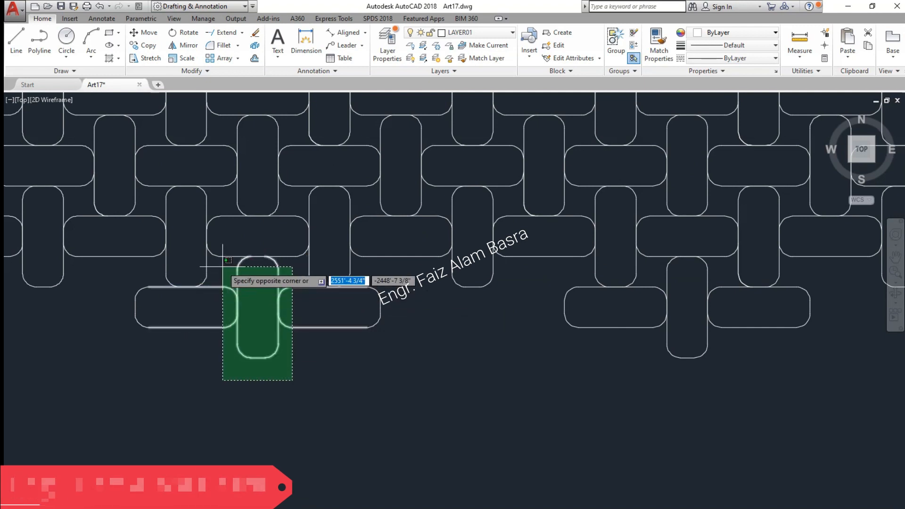
{"action": "left_click", "coordinate": [221, 262]}
{"action": "key", "text": "Delete"}
{"action": "left_click", "coordinate": [404, 358]}
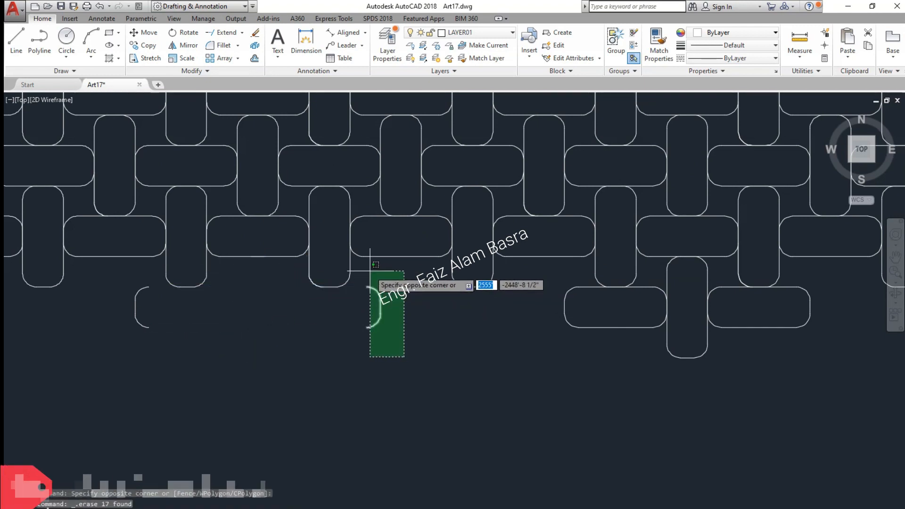
{"action": "left_click", "coordinate": [369, 270]}
{"action": "key", "text": "Delete"}
{"action": "left_click", "coordinate": [158, 345]}
{"action": "left_click", "coordinate": [122, 290]}
{"action": "key", "text": "Delete"}
Delete the right three-rectangle group hanging below the pattern's lower edge, including its leftover end arcs.
{"action": "left_click", "coordinate": [730, 381]}
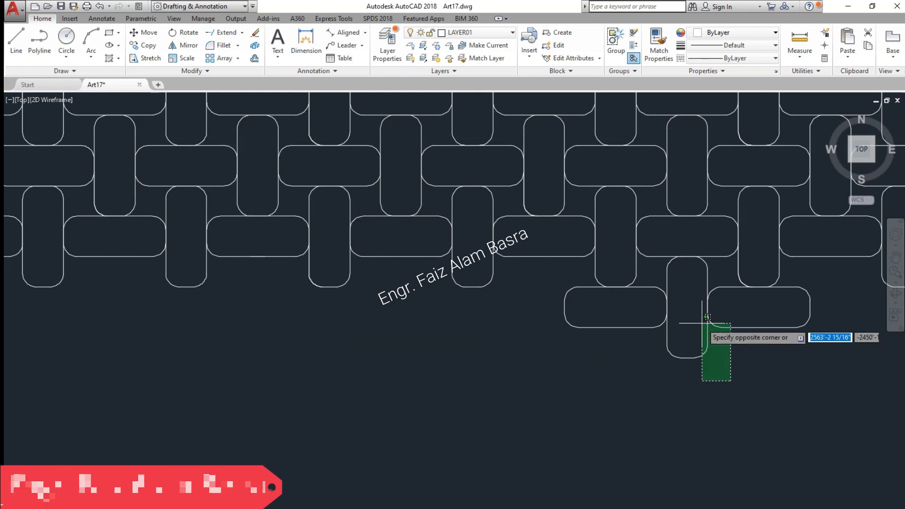
{"action": "left_click", "coordinate": [650, 263]}
{"action": "key", "text": "Delete"}
{"action": "left_click", "coordinate": [551, 288]}
{"action": "key", "text": "Delete"}
{"action": "left_click", "coordinate": [844, 351]}
{"action": "left_click", "coordinate": [785, 292]}
{"action": "key", "text": "Delete"}
Delete the separate column of modules standing to the right of the main pattern.
{"action": "scroll", "coordinate": [425, 371], "scroll_direction": "down", "scroll_amount": 1}
{"action": "scroll", "coordinate": [412, 380], "scroll_direction": "down", "scroll_amount": 4}
{"action": "left_click", "coordinate": [731, 383]}
{"action": "left_click", "coordinate": [631, 167]}
{"action": "key", "text": "Delete"}
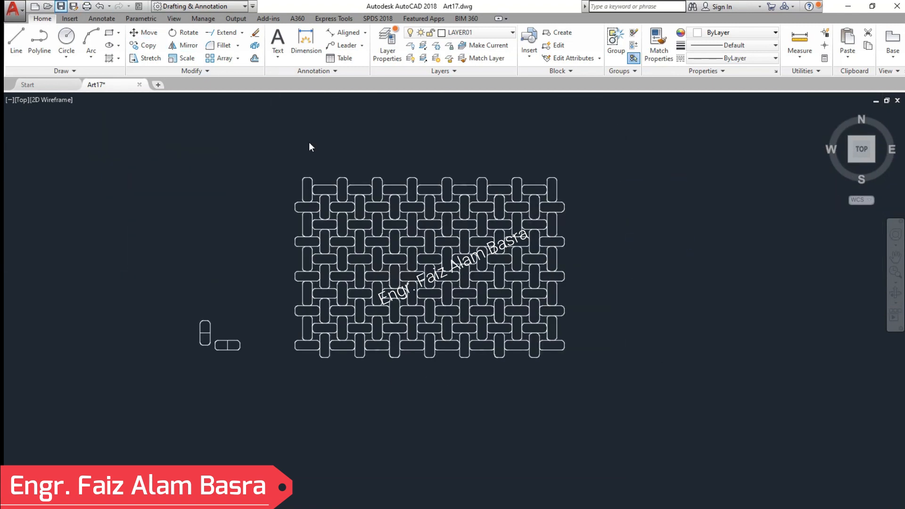
Copy the whole pattern horizontally to the right so the copy's first column coincides with the original's last column.
{"action": "scroll", "coordinate": [486, 222], "scroll_direction": "up", "scroll_amount": 2}
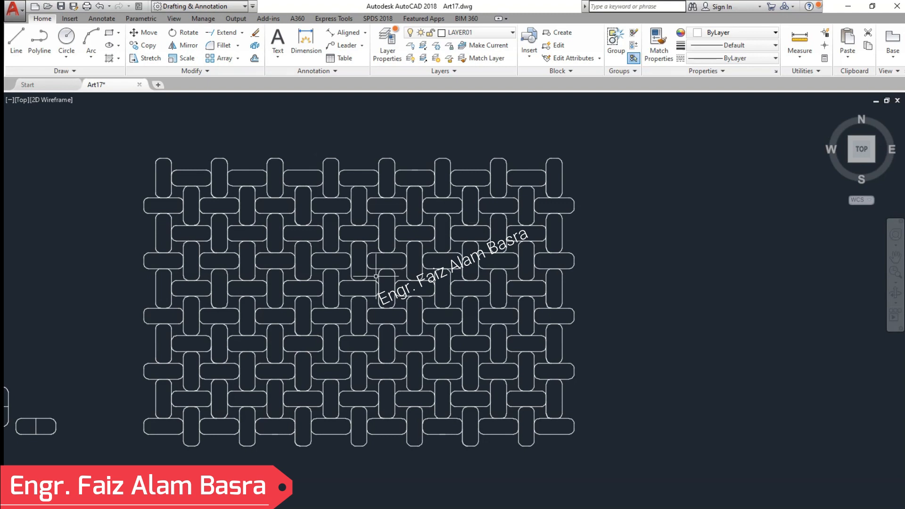
{"action": "scroll", "coordinate": [375, 276], "scroll_direction": "up", "scroll_amount": 4}
{"action": "scroll", "coordinate": [300, 297], "scroll_direction": "down", "scroll_amount": 5}
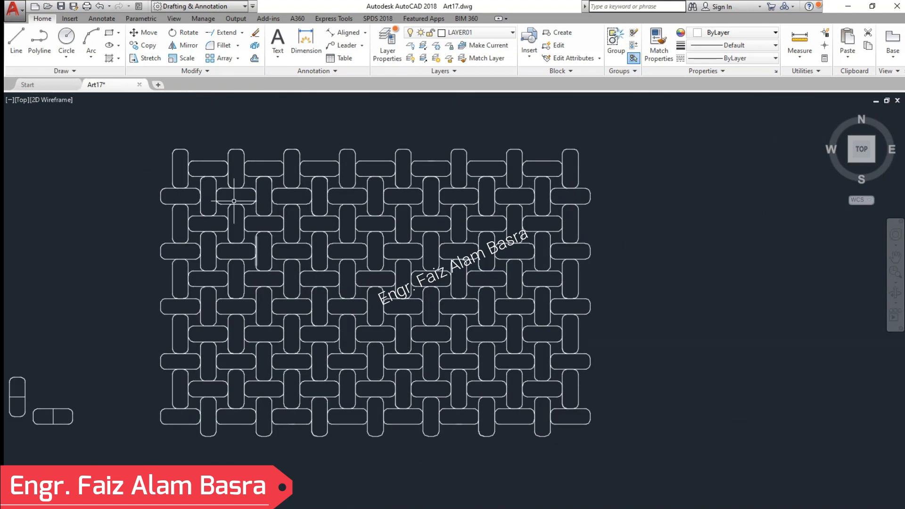
{"action": "left_click", "coordinate": [664, 453]}
{"action": "left_click", "coordinate": [135, 94]}
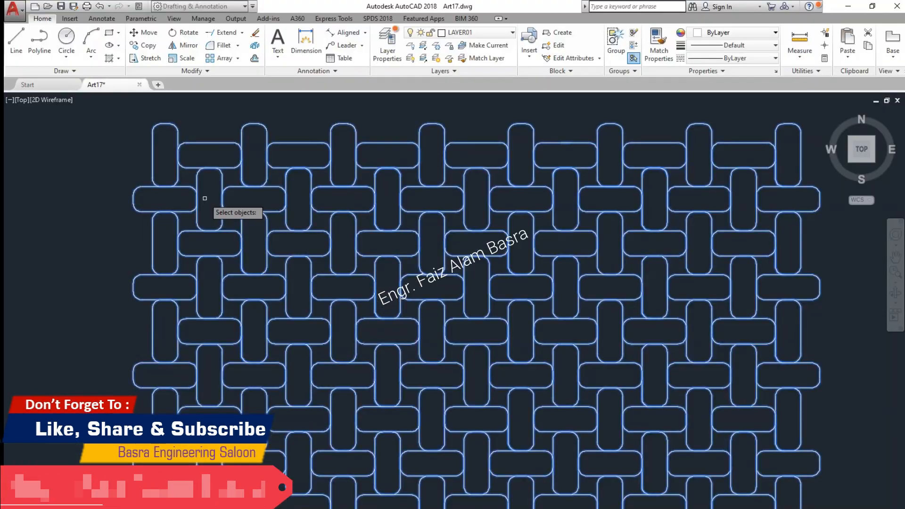
{"action": "key", "text": "Return"}
{"action": "scroll", "coordinate": [134, 199], "scroll_direction": "down", "scroll_amount": 3}
{"action": "left_click", "coordinate": [134, 200]}
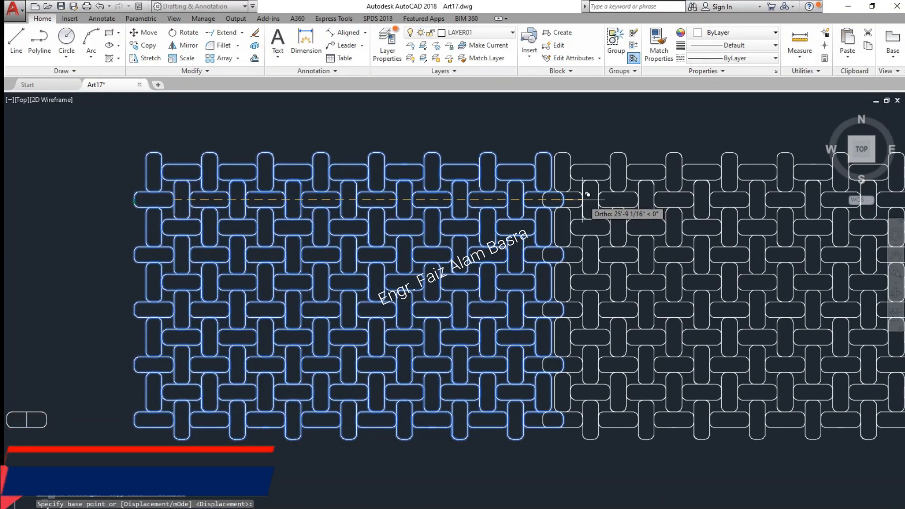
{"action": "left_click", "coordinate": [563, 199]}
{"action": "key", "text": "Return"}
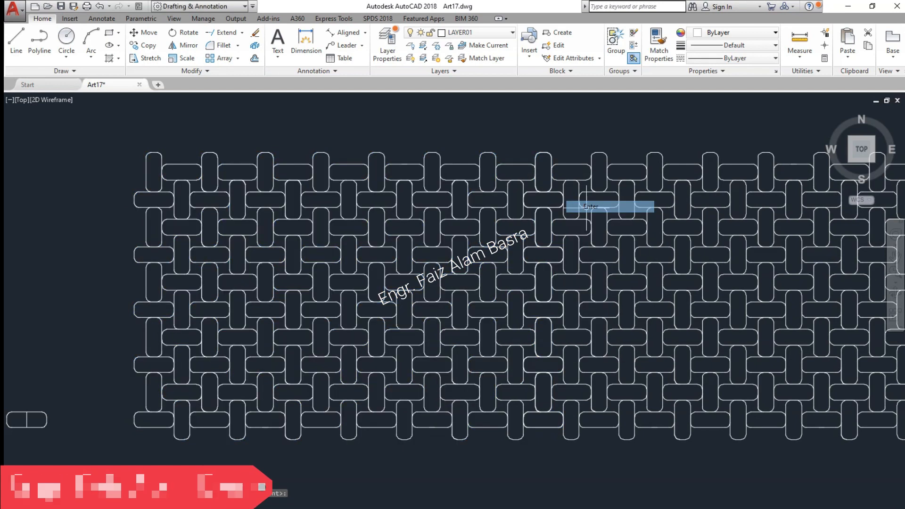
Copy the entire widened pattern vertically to extend the paving, using the bottom of a lower upright rectangle as base point.
{"action": "scroll", "coordinate": [252, 213], "scroll_direction": "down", "scroll_amount": 2}
{"action": "scroll", "coordinate": [437, 205], "scroll_direction": "up", "scroll_amount": 1}
{"action": "scroll", "coordinate": [401, 208], "scroll_direction": "down", "scroll_amount": 1}
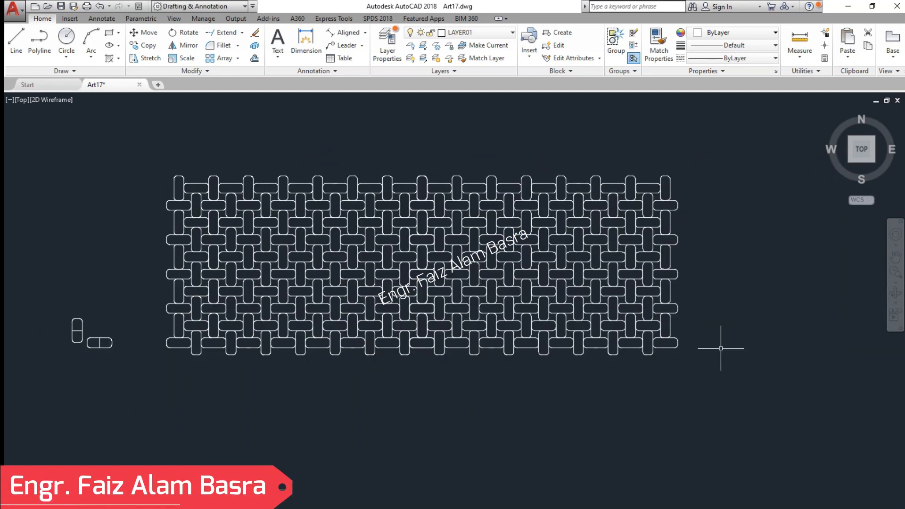
{"action": "scroll", "coordinate": [431, 260], "scroll_direction": "up", "scroll_amount": 2}
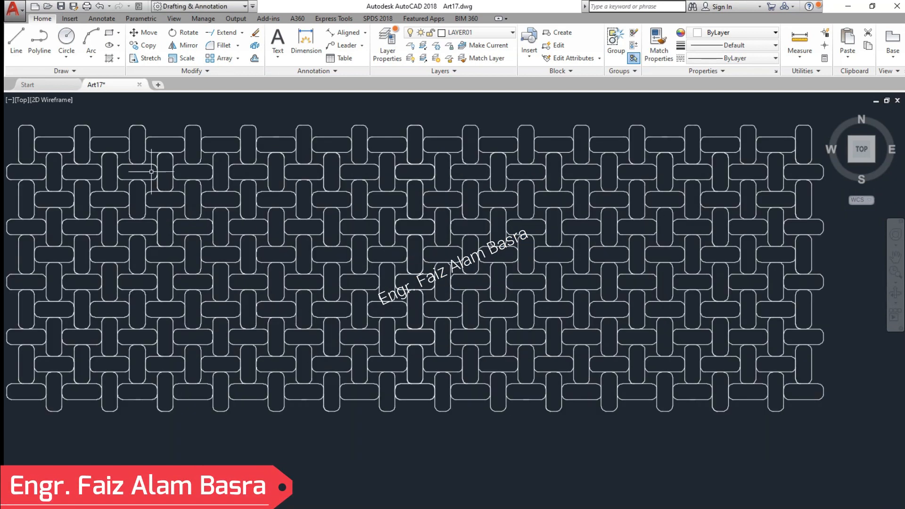
{"action": "scroll", "coordinate": [252, 192], "scroll_direction": "down", "scroll_amount": 3}
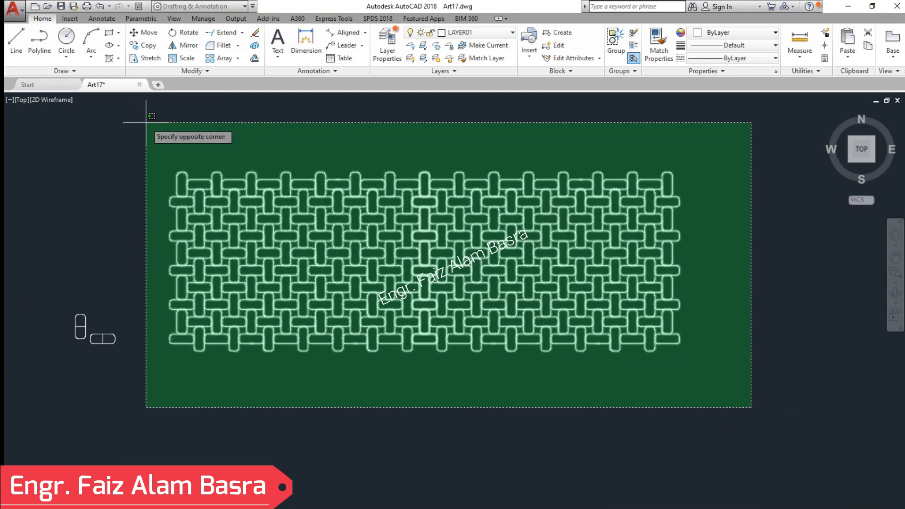
{"action": "left_click", "coordinate": [148, 121]}
{"action": "key", "text": "Return"}
{"action": "scroll", "coordinate": [198, 349], "scroll_direction": "up", "scroll_amount": 2}
{"action": "left_click", "coordinate": [200, 353]}
{"action": "scroll", "coordinate": [214, 203], "scroll_direction": "down", "scroll_amount": 3}
{"action": "scroll", "coordinate": [218, 202], "scroll_direction": "up", "scroll_amount": 3}
{"action": "right_click", "coordinate": [220, 209]}
{"action": "left_click", "coordinate": [233, 217]}
Examine the extended paving pattern and how its copied sections interlock.
{"action": "scroll", "coordinate": [212, 320], "scroll_direction": "down", "scroll_amount": 4}
{"action": "scroll", "coordinate": [353, 155], "scroll_direction": "up", "scroll_amount": 3}
{"action": "scroll", "coordinate": [348, 260], "scroll_direction": "up", "scroll_amount": 4}
{"action": "scroll", "coordinate": [349, 260], "scroll_direction": "down", "scroll_amount": 3}
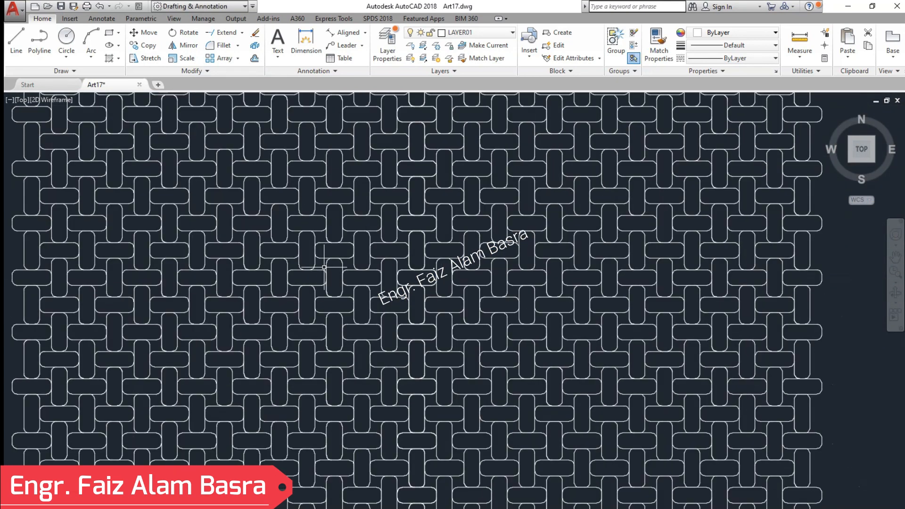
{"action": "scroll", "coordinate": [324, 267], "scroll_direction": "up", "scroll_amount": 2}
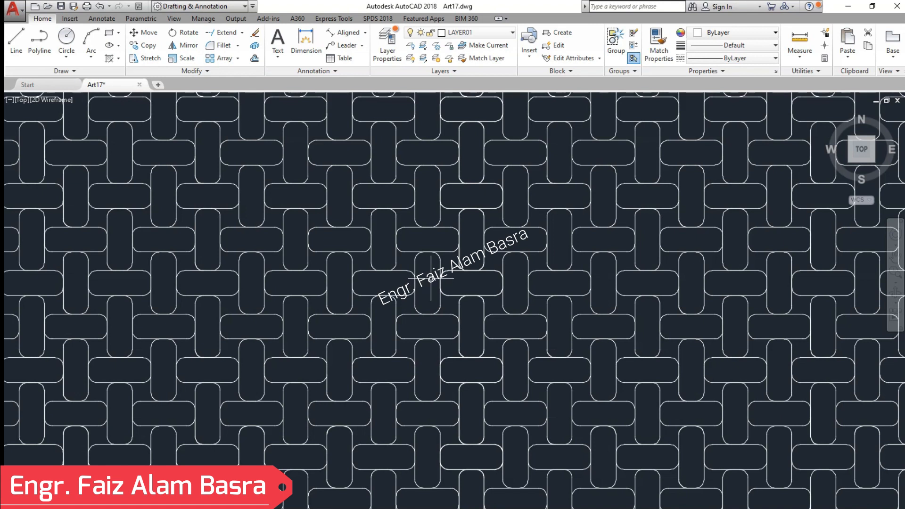
{"action": "scroll", "coordinate": [434, 267], "scroll_direction": "down", "scroll_amount": 2}
{"action": "scroll", "coordinate": [389, 371], "scroll_direction": "up", "scroll_amount": 2}
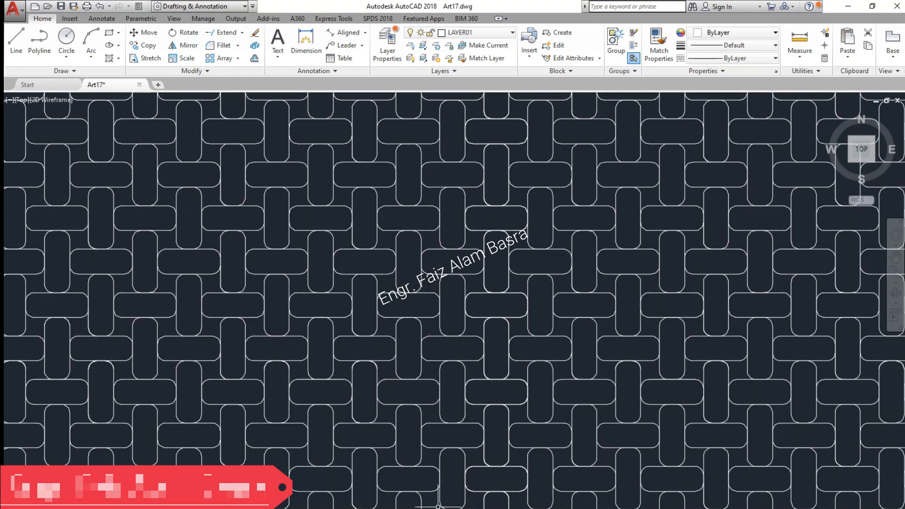
{"action": "scroll", "coordinate": [231, 202], "scroll_direction": "down", "scroll_amount": 1}
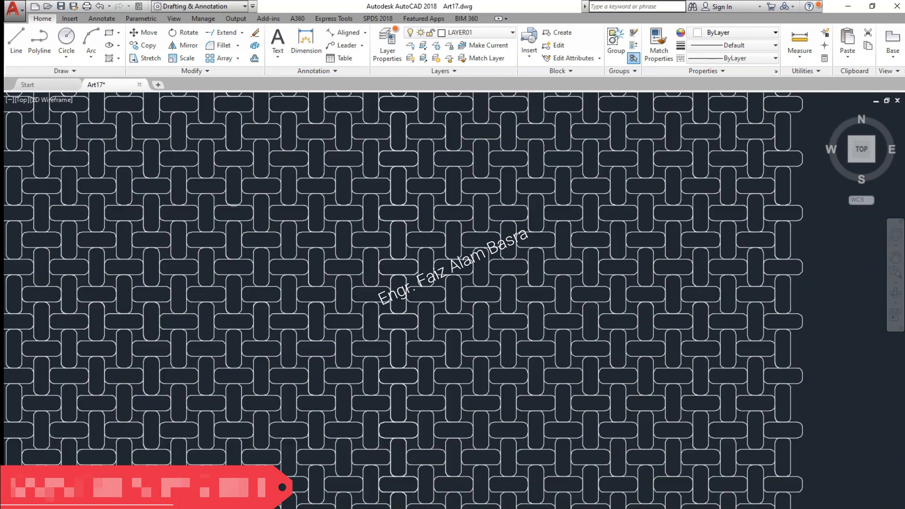
Fill one horizontal rounded rectangle in the upper part of the pattern with a solid grey hatch.
{"action": "left_click", "coordinate": [894, 257]}
{"action": "left_click_drag", "start_coordinate": [822, 277], "coordinate": [865, 286]}
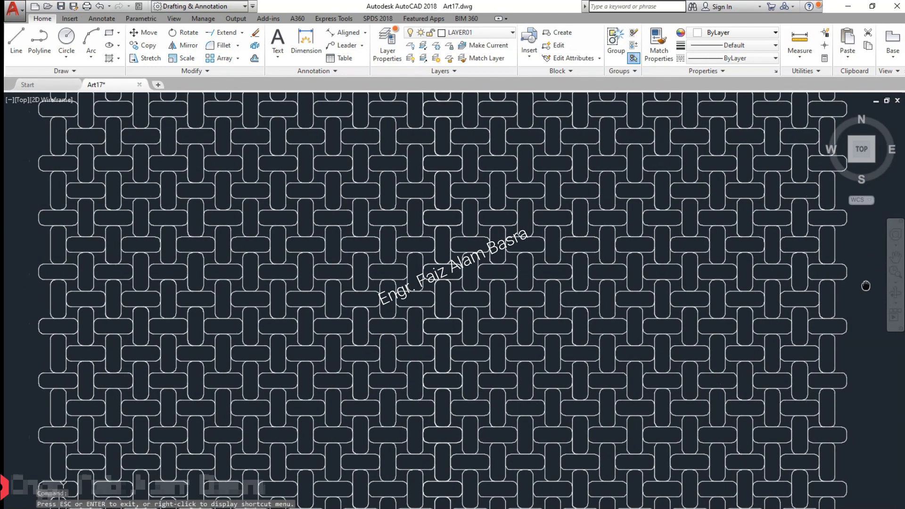
{"action": "mouse_move", "coordinate": [653, 270]}
{"action": "left_mouse_down"}
{"action": "mouse_move", "coordinate": [569, 253]}
{"action": "mouse_move", "coordinate": [571, 412]}
{"action": "mouse_move", "coordinate": [580, 234]}
{"action": "mouse_move", "coordinate": [580, 270]}
{"action": "left_mouse_up"}
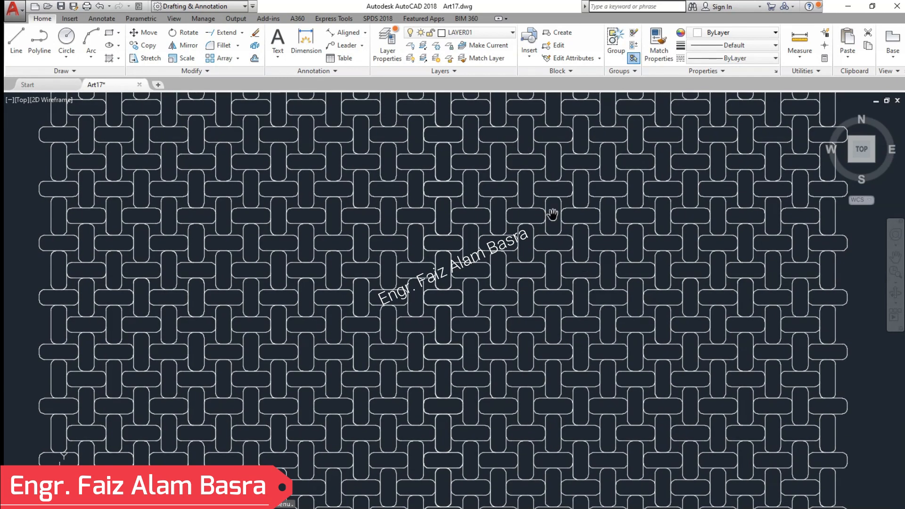
{"action": "left_click", "coordinate": [110, 58]}
{"action": "left_click", "coordinate": [195, 104]}
{"action": "key", "text": "Return"}
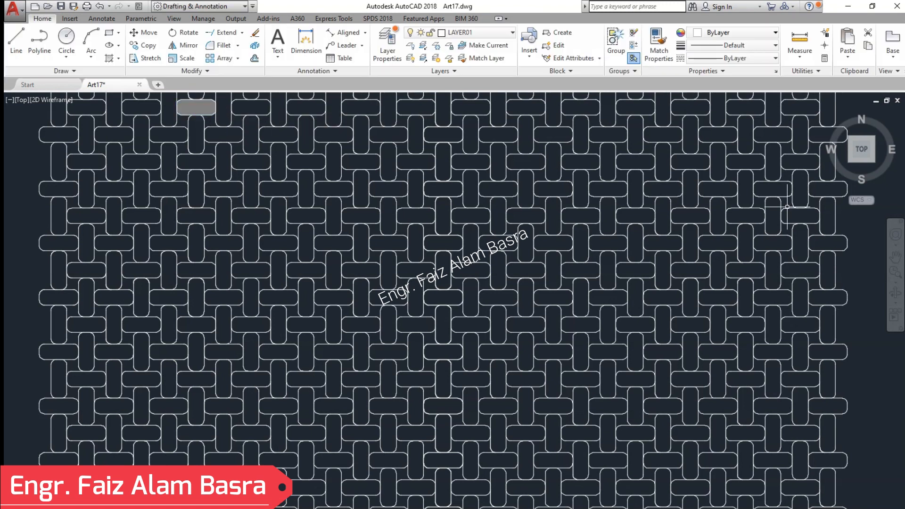
Erase the topmost rows of rounded rectangles along the full width of the pattern's upper edge.
{"action": "left_click_drag", "start_coordinate": [618, 218], "coordinate": [596, 398]}
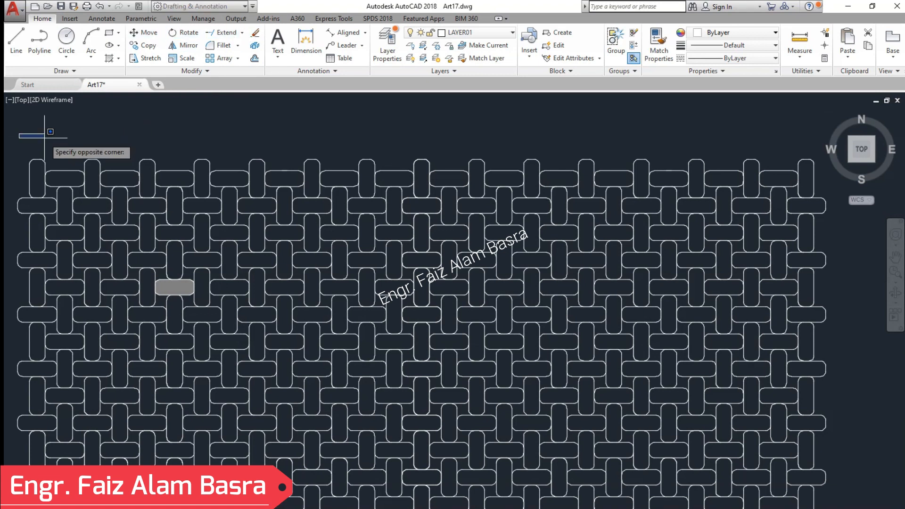
{"action": "left_click", "coordinate": [834, 239]}
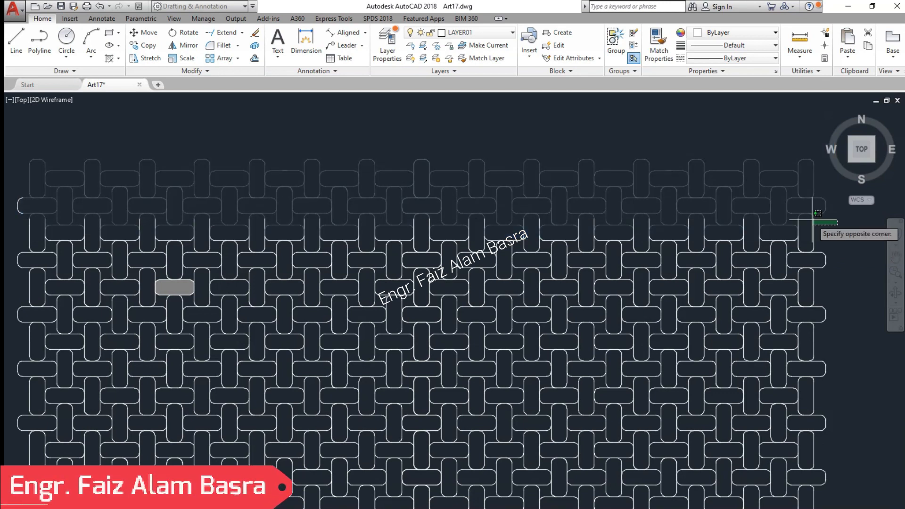
{"action": "left_click", "coordinate": [10, 111]}
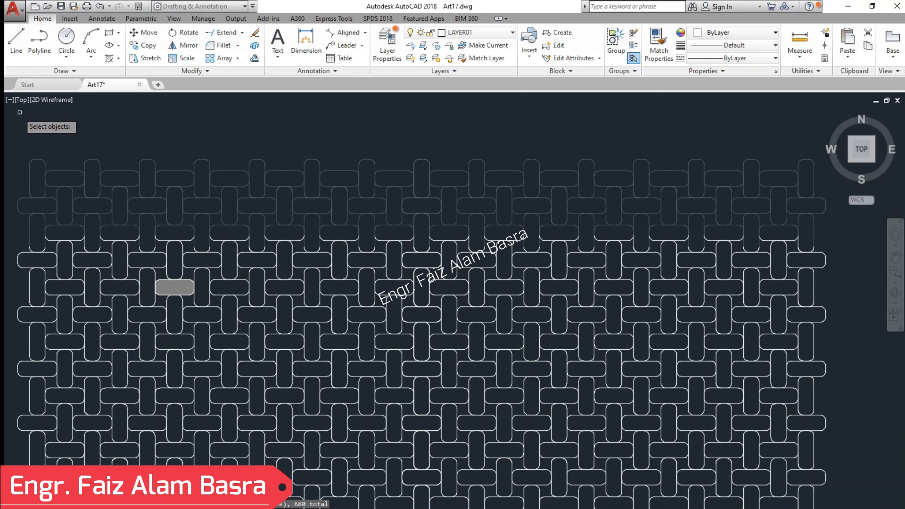
{"action": "key", "text": "Return"}
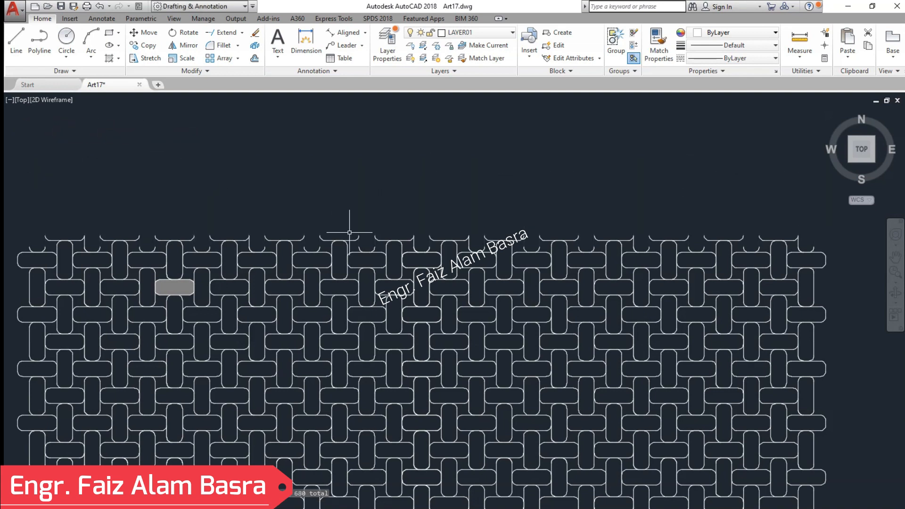
{"action": "scroll", "coordinate": [142, 298], "scroll_direction": "up", "scroll_amount": 1}
{"action": "scroll", "coordinate": [251, 201], "scroll_direction": "down", "scroll_amount": 1}
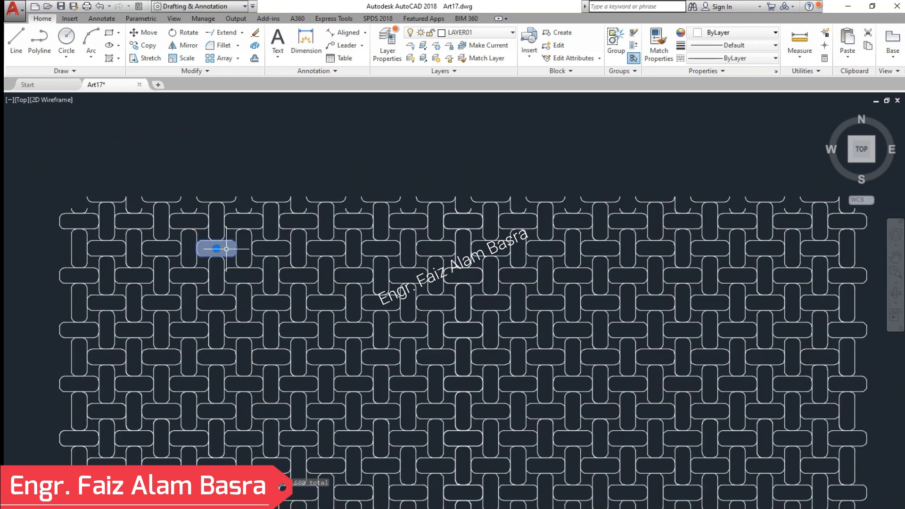
{"action": "key", "text": "Escape"}
Fill the first upright rounded rectangle on the pattern's bottom edge and the horizontal one above it with solid hatches in colour 8.
{"action": "scroll", "coordinate": [574, 369], "scroll_direction": "up", "scroll_amount": 4}
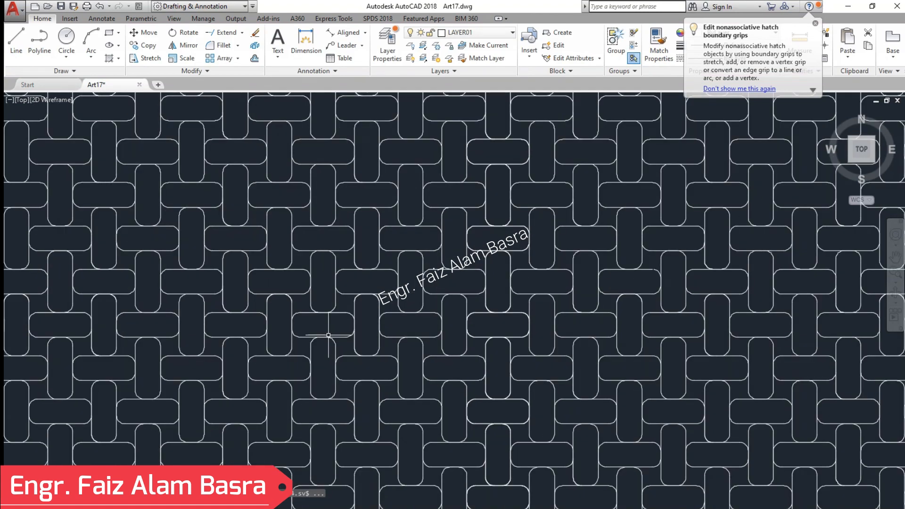
{"action": "scroll", "coordinate": [415, 348], "scroll_direction": "down", "scroll_amount": 2}
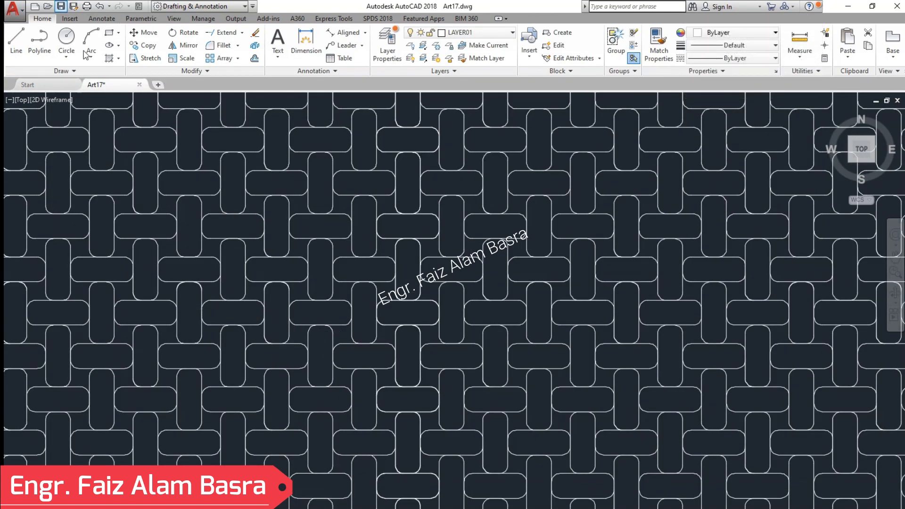
{"action": "scroll", "coordinate": [523, 330], "scroll_direction": "up", "scroll_amount": 6}
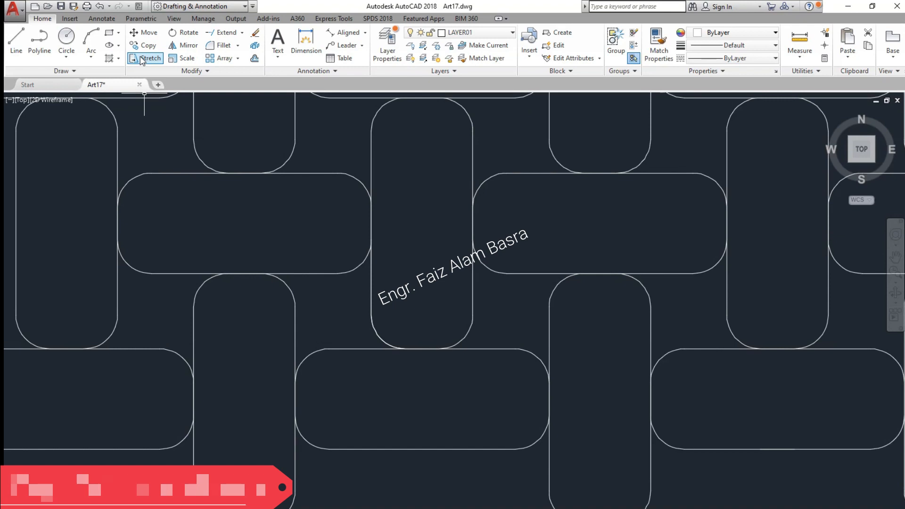
{"action": "scroll", "coordinate": [282, 202], "scroll_direction": "down", "scroll_amount": 2}
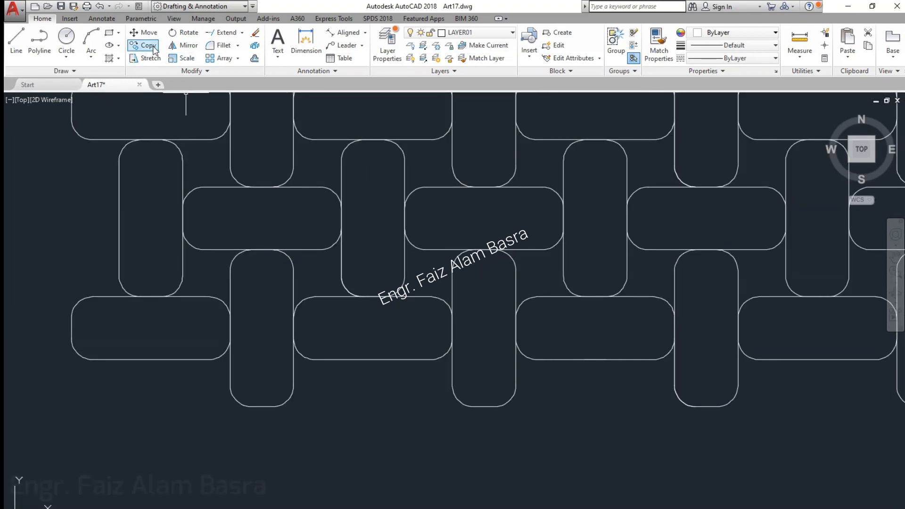
{"action": "left_click", "coordinate": [109, 58]}
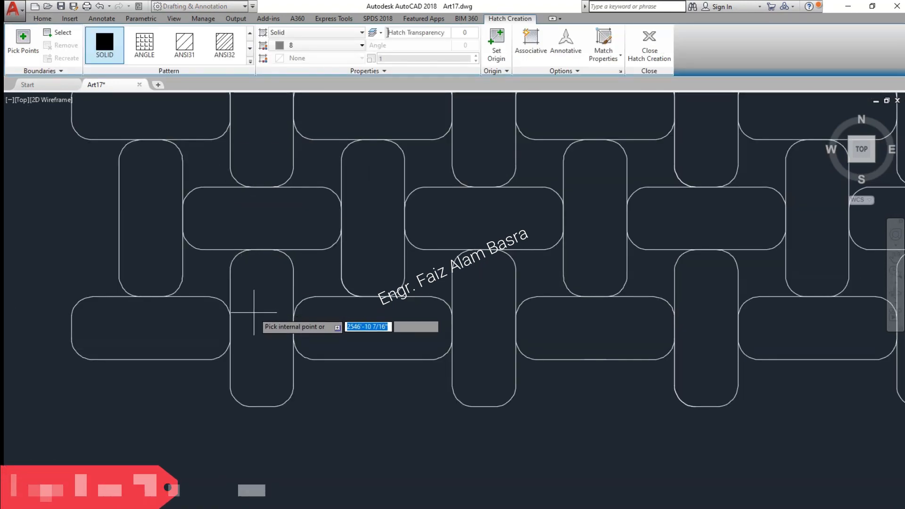
{"action": "left_click", "coordinate": [262, 316]}
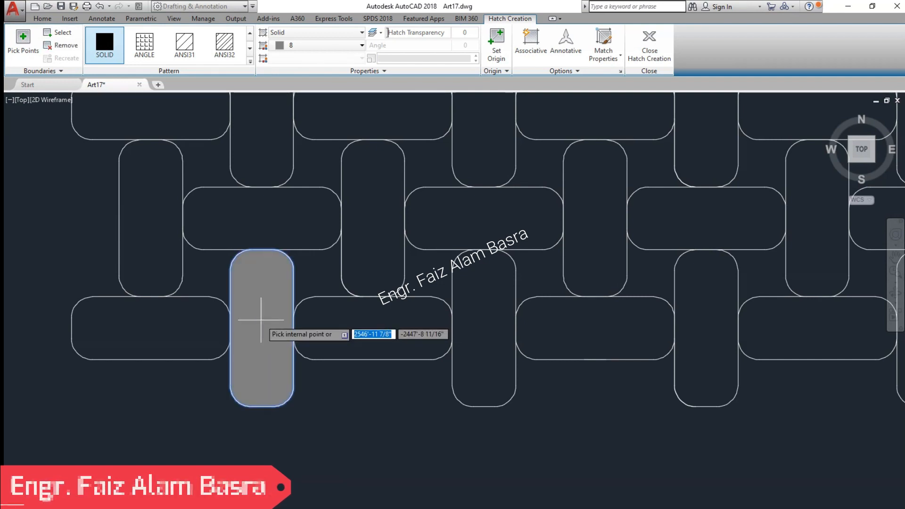
{"action": "left_click", "coordinate": [262, 231]}
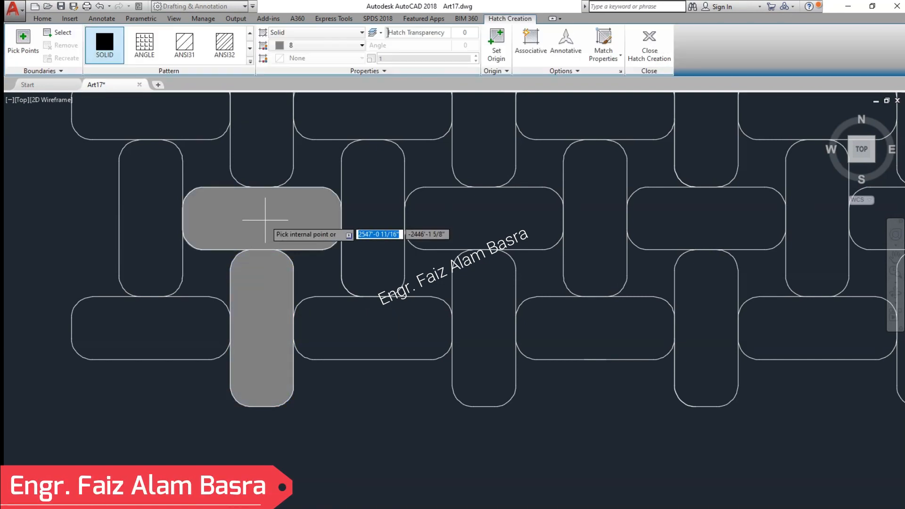
{"action": "key", "text": "Return"}
{"action": "key", "text": "Return"}
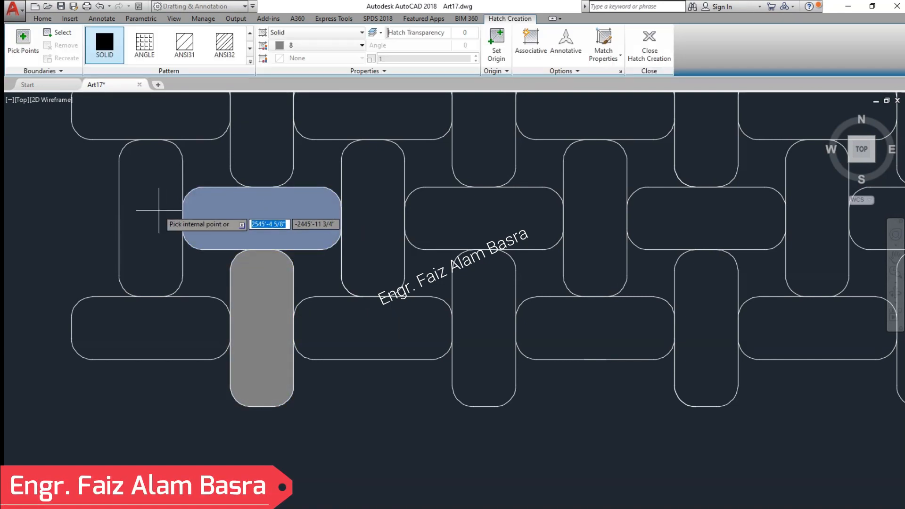
Fill the two upright rectangles at either end of the filled horizontal one with separate solid hatches in colour 8.
{"action": "left_click", "coordinate": [156, 208]}
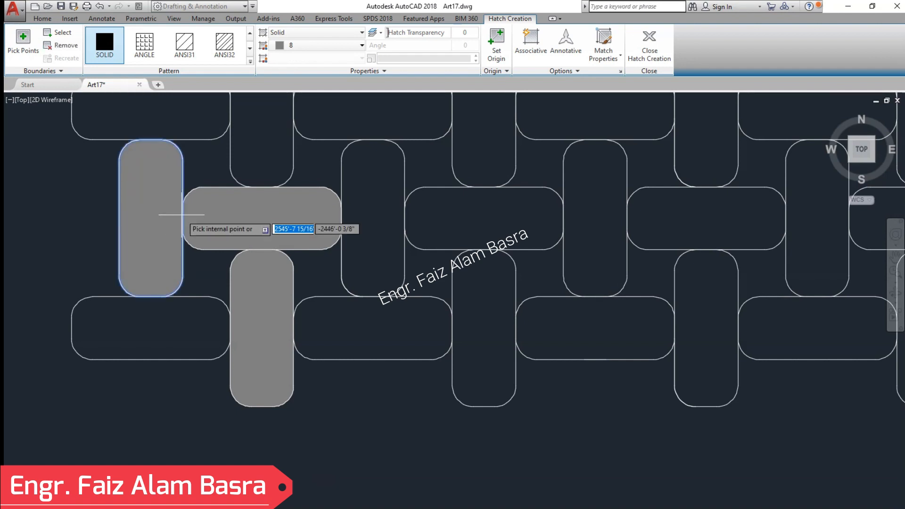
{"action": "key", "text": "Return"}
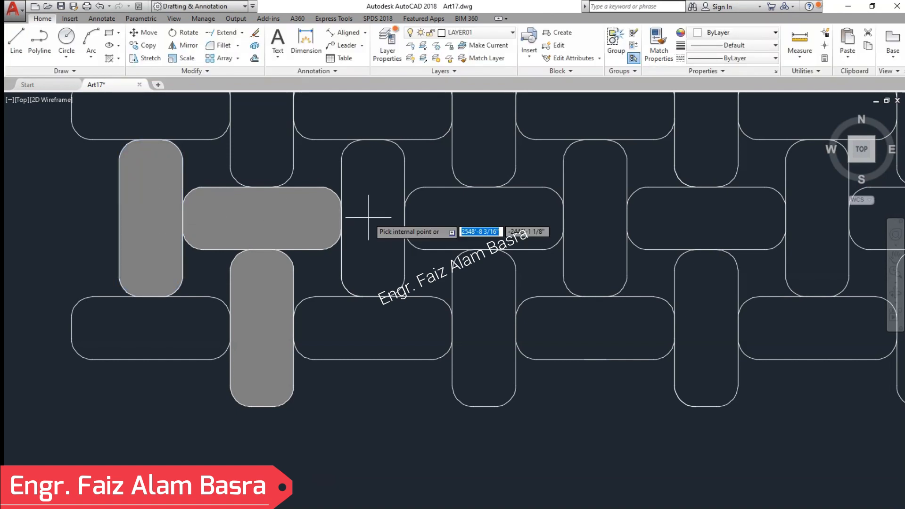
{"action": "key", "text": "Return"}
{"action": "left_click", "coordinate": [370, 212]}
{"action": "key", "text": "Return"}
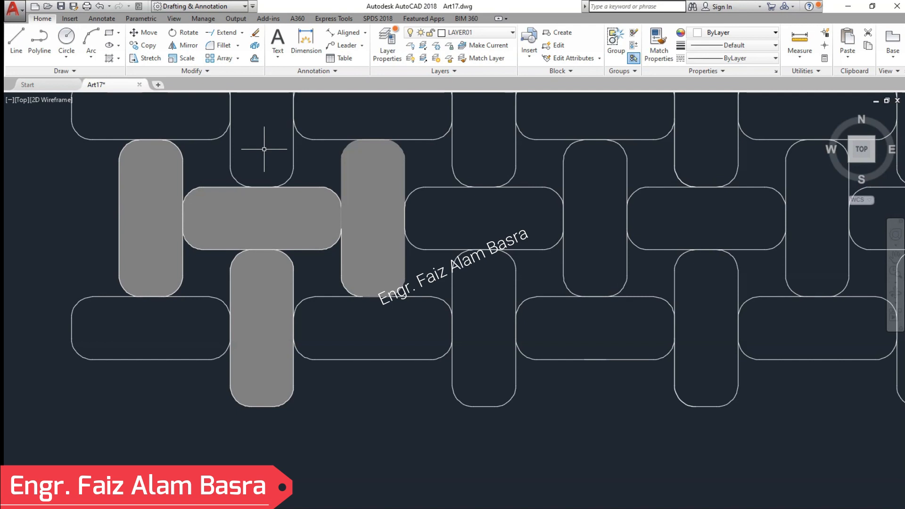
Try one solid hatch over the upright rectangle above the filled horizontal one and another upright to the right, and delete it.
{"action": "scroll", "coordinate": [269, 179], "scroll_direction": "down", "scroll_amount": 2}
{"action": "scroll", "coordinate": [267, 132], "scroll_direction": "down", "scroll_amount": 2}
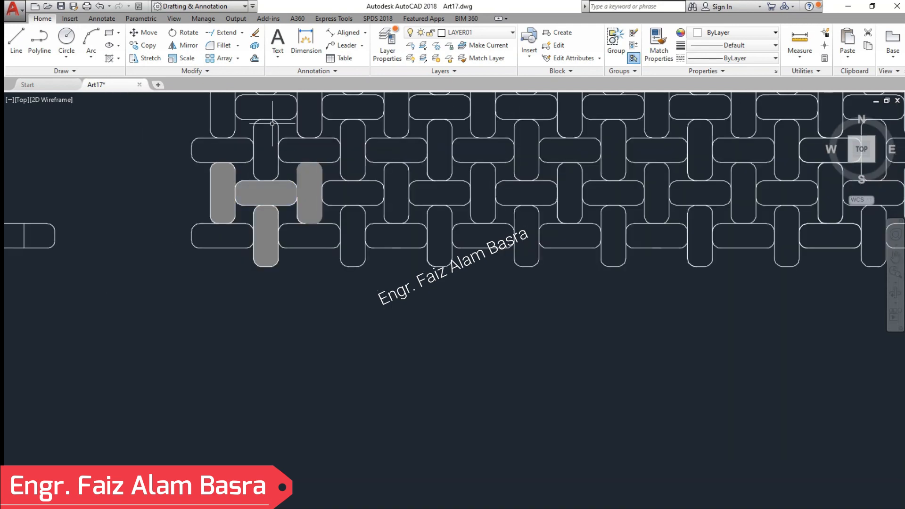
{"action": "scroll", "coordinate": [271, 129], "scroll_direction": "up", "scroll_amount": 4}
{"action": "key", "text": "Return"}
{"action": "left_click", "coordinate": [247, 192]}
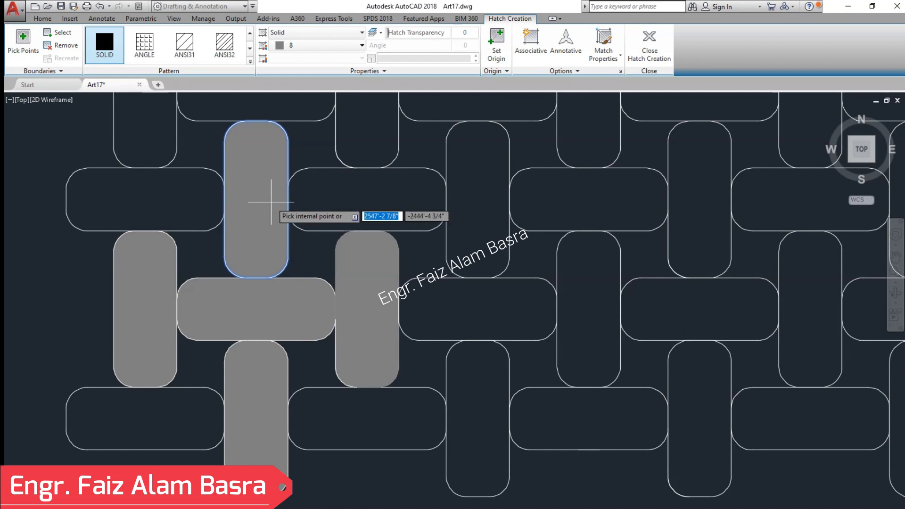
{"action": "left_click", "coordinate": [414, 249]}
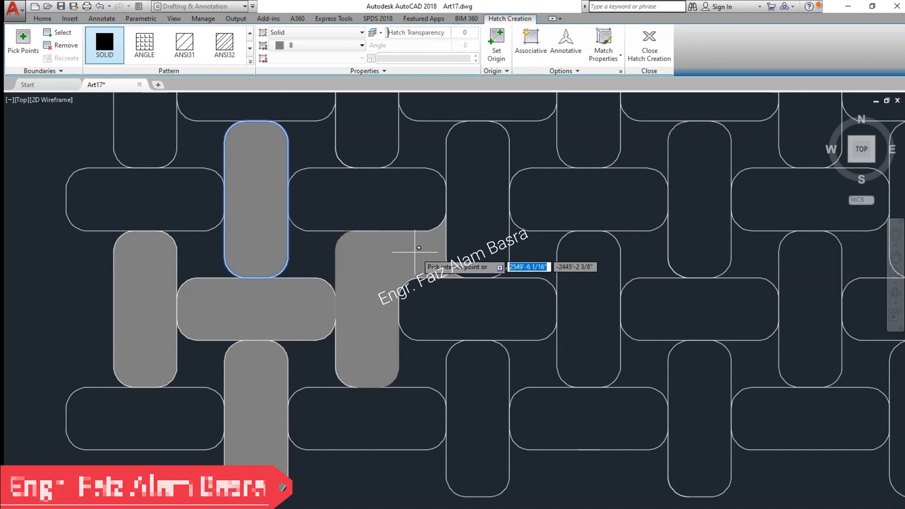
{"action": "left_click", "coordinate": [85, 256]}
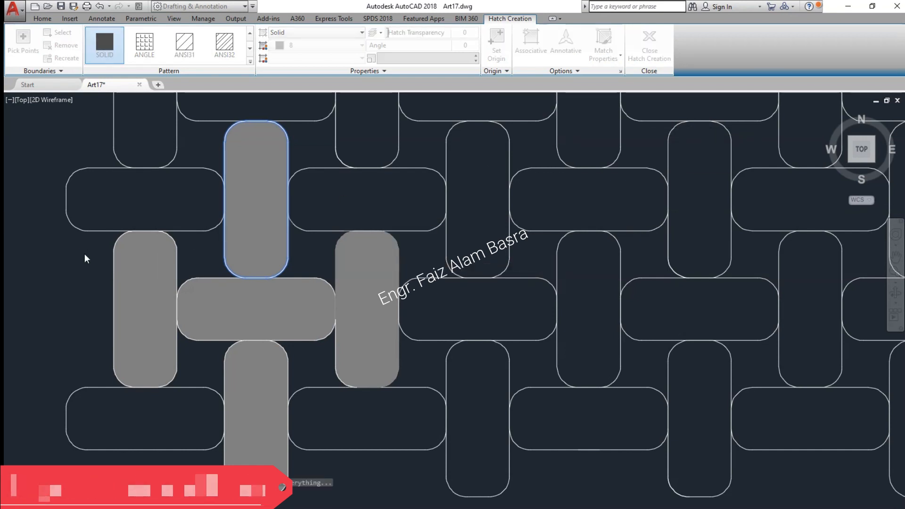
{"action": "left_click", "coordinate": [557, 286]}
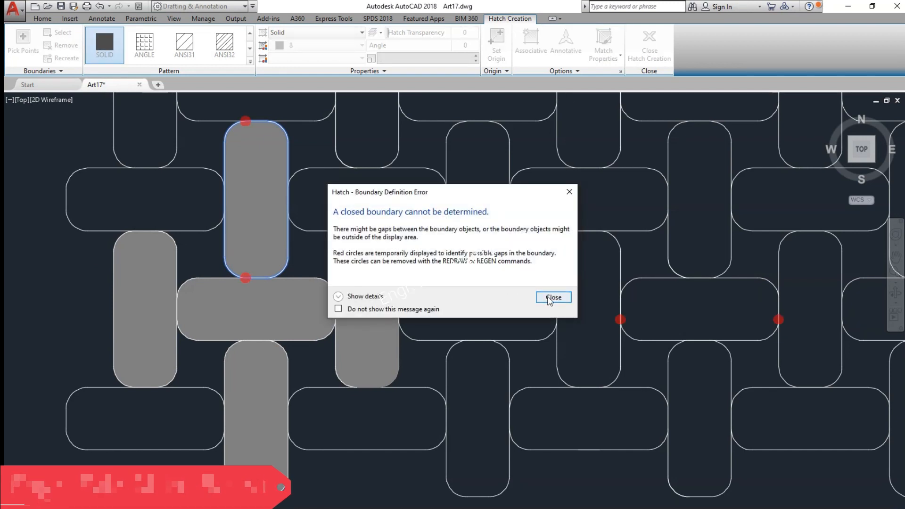
{"action": "left_click", "coordinate": [550, 298]}
{"action": "left_click", "coordinate": [469, 296]}
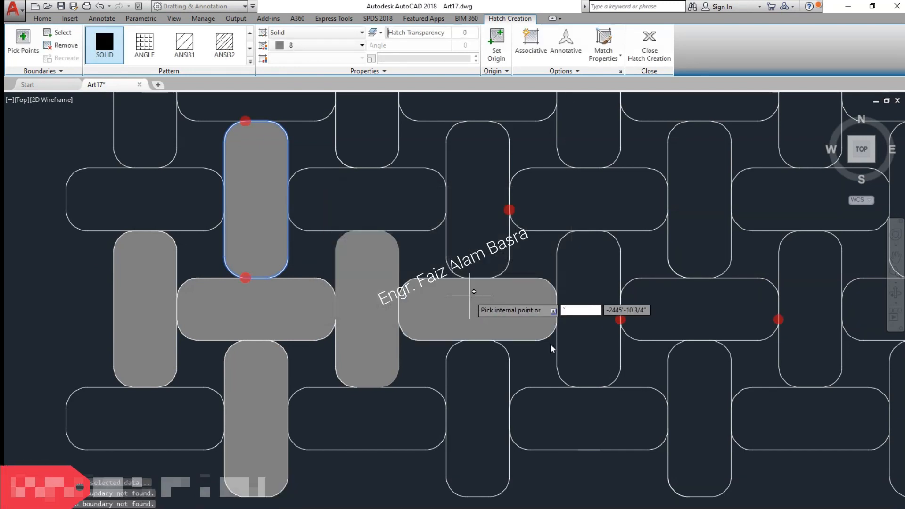
{"action": "left_click", "coordinate": [578, 359]}
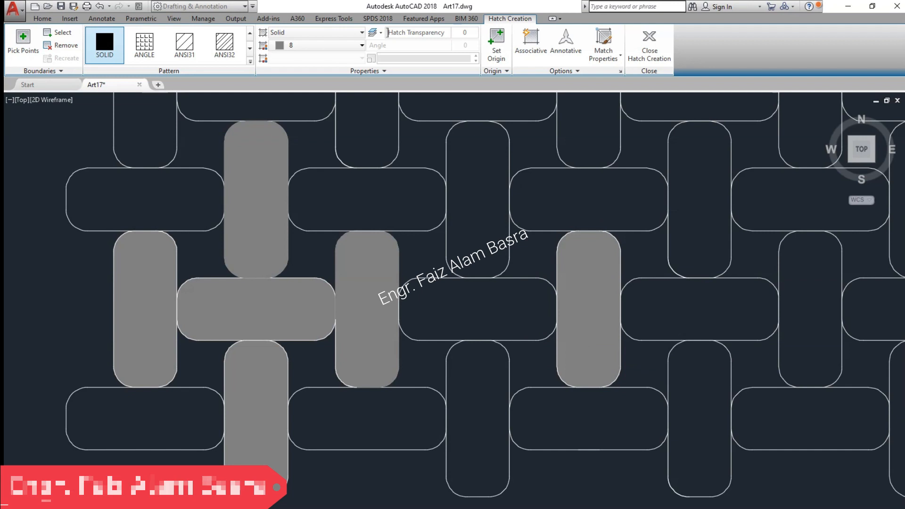
{"action": "key", "text": "Return"}
{"action": "left_click", "coordinate": [580, 282]}
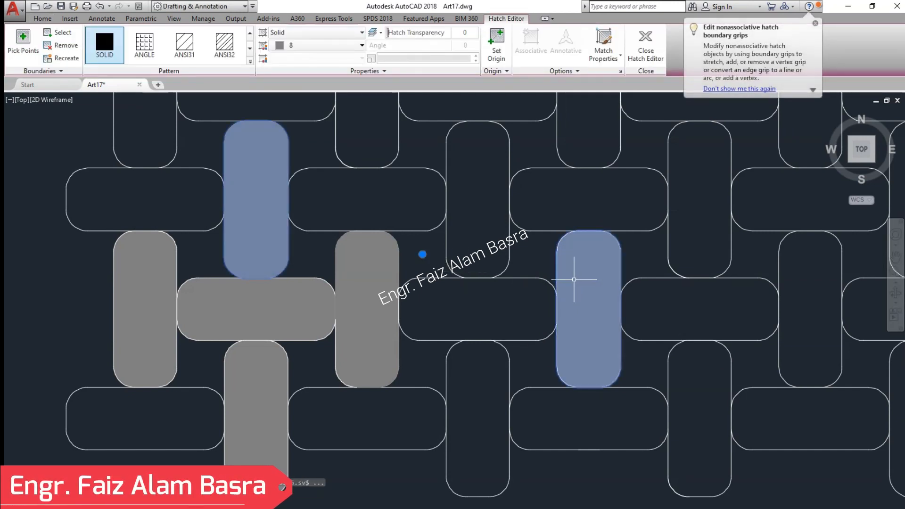
{"action": "key", "text": "Delete"}
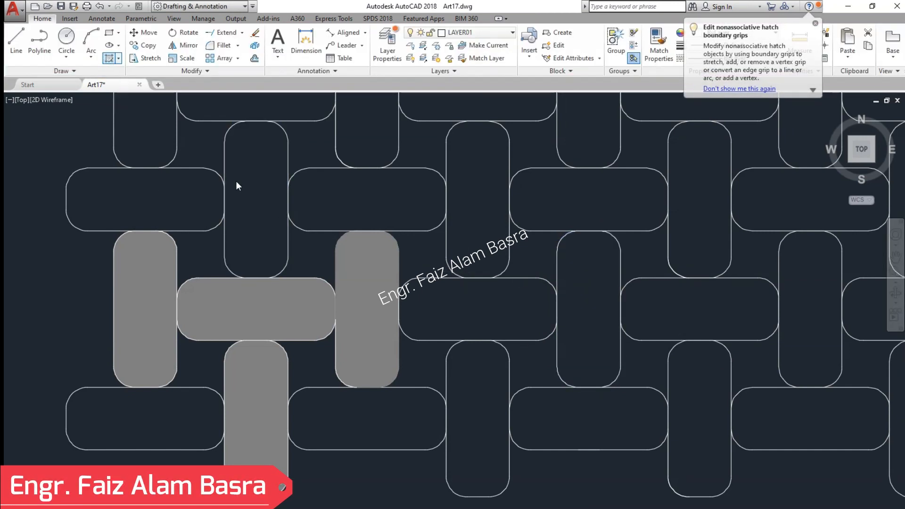
Fill only the upright rectangle above the filled horizontal one with its own solid hatch in colour 8.
{"action": "key", "text": "h"}
{"action": "key", "text": "Return"}
{"action": "left_click", "coordinate": [253, 186]}
{"action": "key", "text": "Return"}
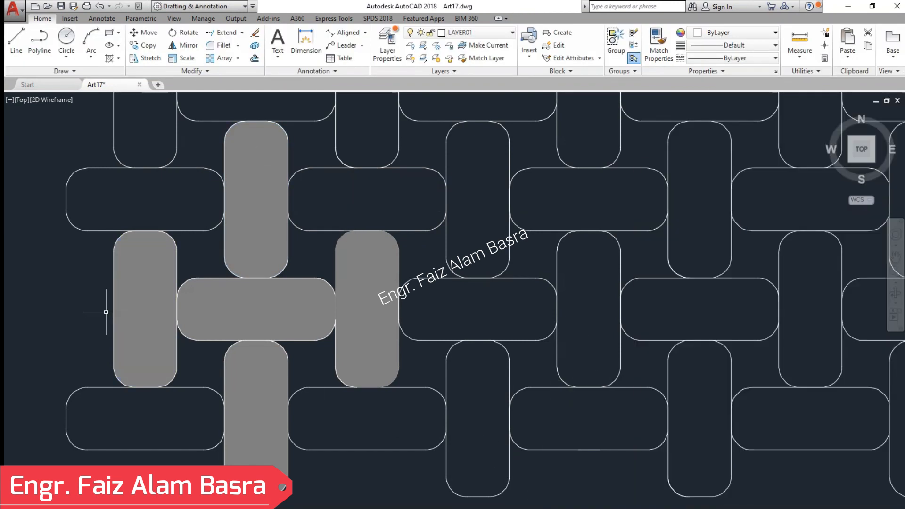
{"action": "scroll", "coordinate": [108, 313], "scroll_direction": "down", "scroll_amount": 3}
{"action": "scroll", "coordinate": [100, 286], "scroll_direction": "up", "scroll_amount": 3}
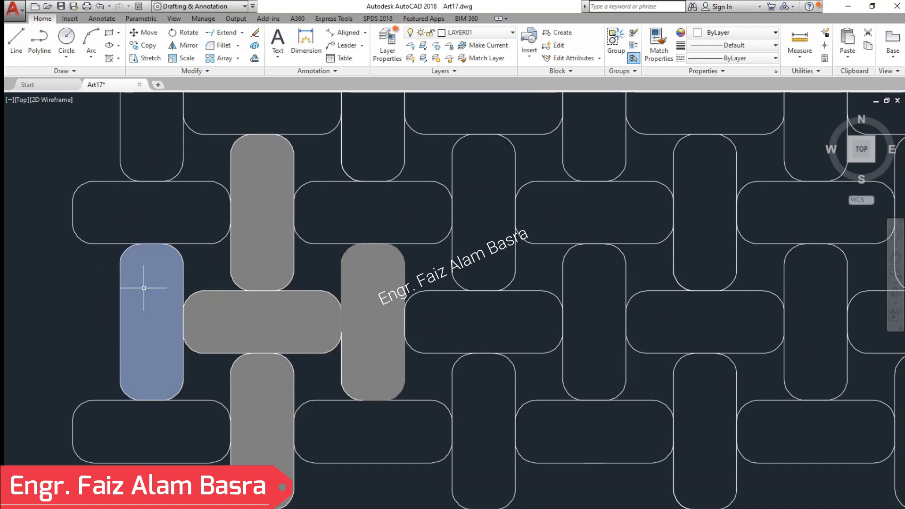
Copy the five filled hatches horizontally onto the next two matching groups along the pattern's bottom edge, using the lowest upright's bottom midpoint as base.
{"action": "scroll", "coordinate": [61, 247], "scroll_direction": "down", "scroll_amount": 2}
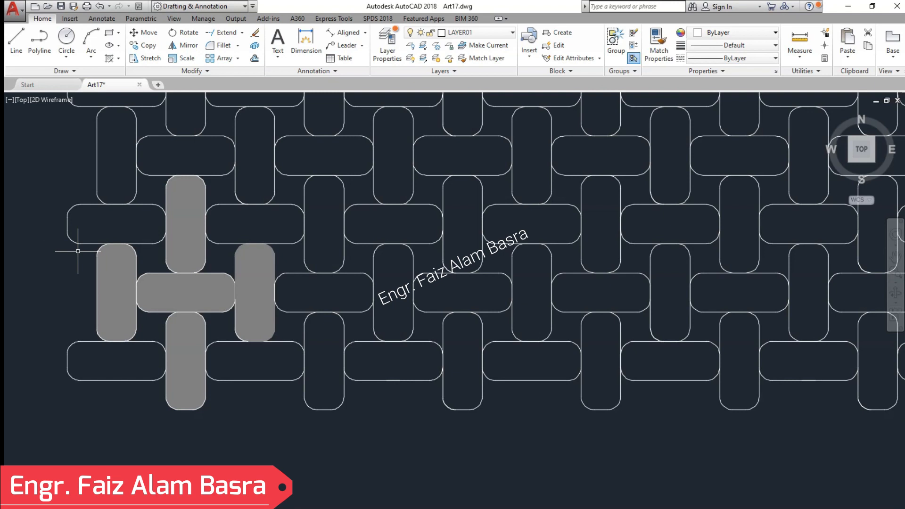
{"action": "left_click", "coordinate": [147, 46]}
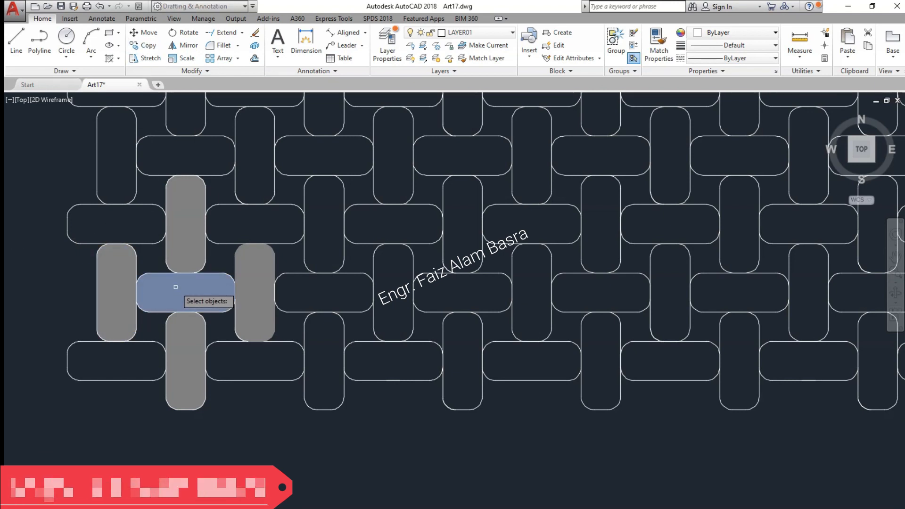
{"action": "left_click", "coordinate": [161, 294]}
{"action": "left_click", "coordinate": [118, 293]}
{"action": "left_click", "coordinate": [186, 250]}
{"action": "left_click", "coordinate": [197, 328]}
{"action": "left_click", "coordinate": [247, 299]}
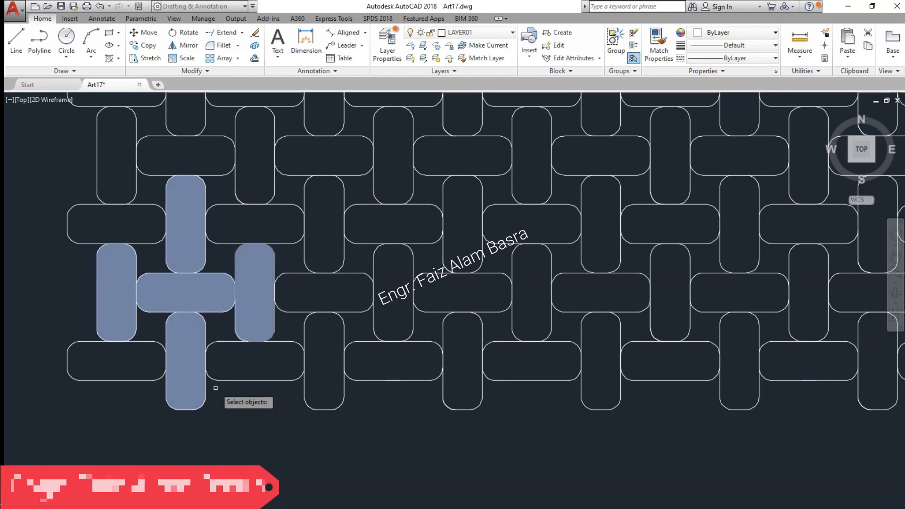
{"action": "left_click", "coordinate": [185, 410]}
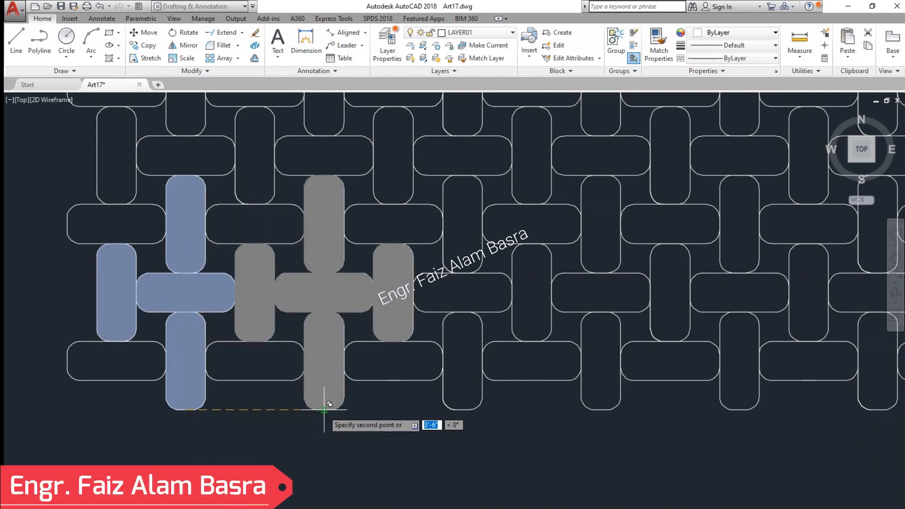
{"action": "left_click", "coordinate": [462, 406]}
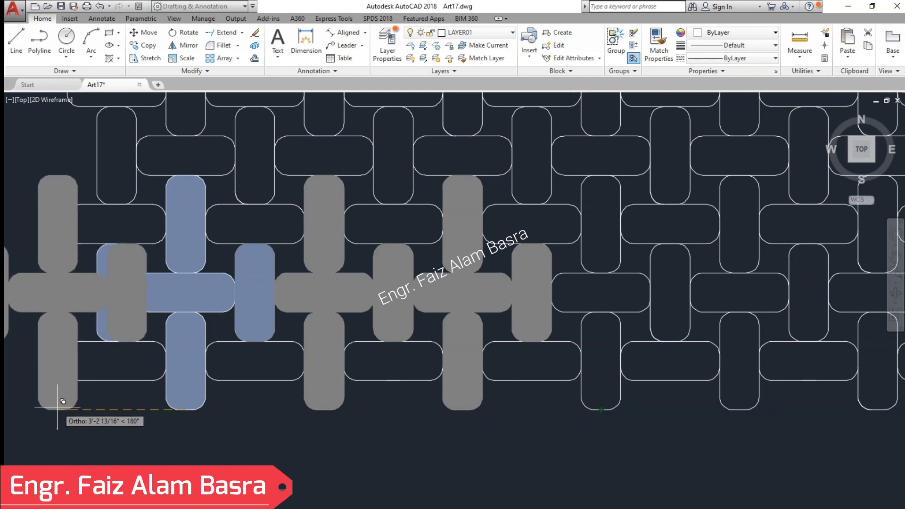
{"action": "key", "text": "Escape"}
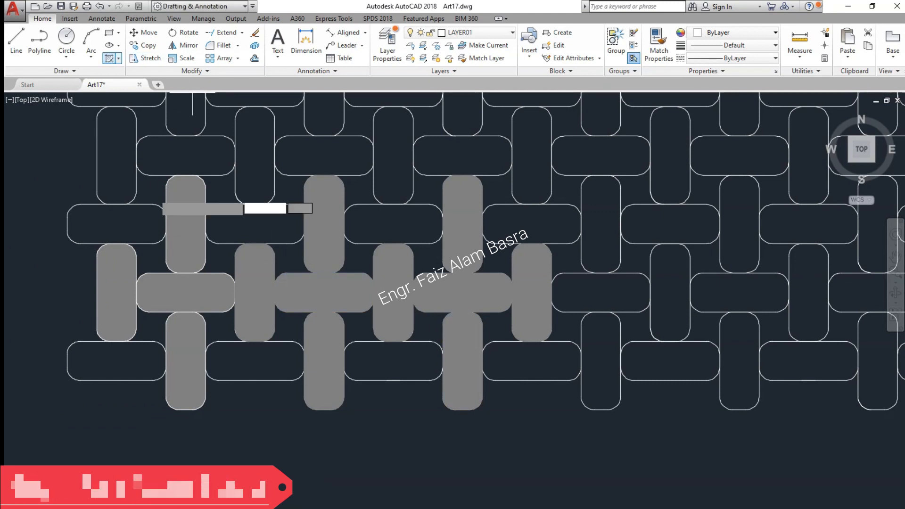
Try one solid hatch in colour 8 over the four horizontal rectangles around the first filled cross, and undo it.
{"action": "left_click", "coordinate": [110, 58]}
{"action": "left_click", "coordinate": [123, 220]}
{"action": "left_click", "coordinate": [264, 224]}
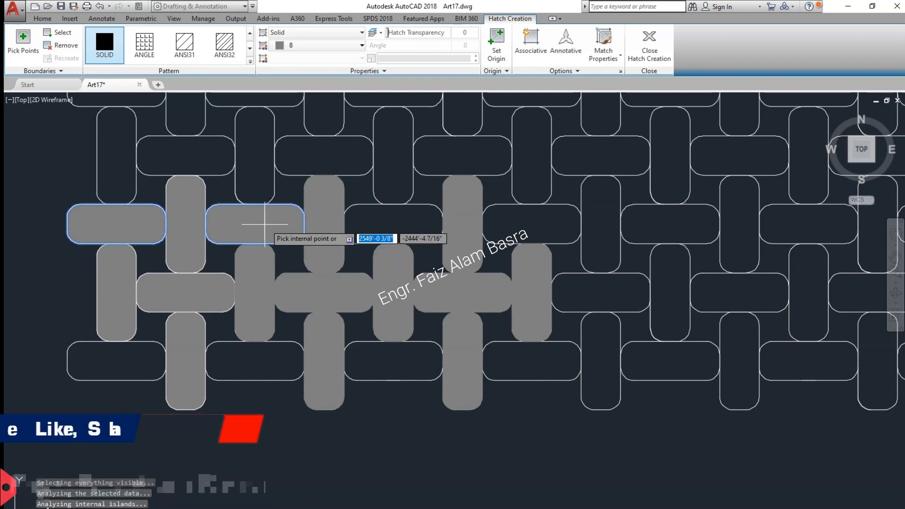
{"action": "left_click", "coordinate": [107, 359]}
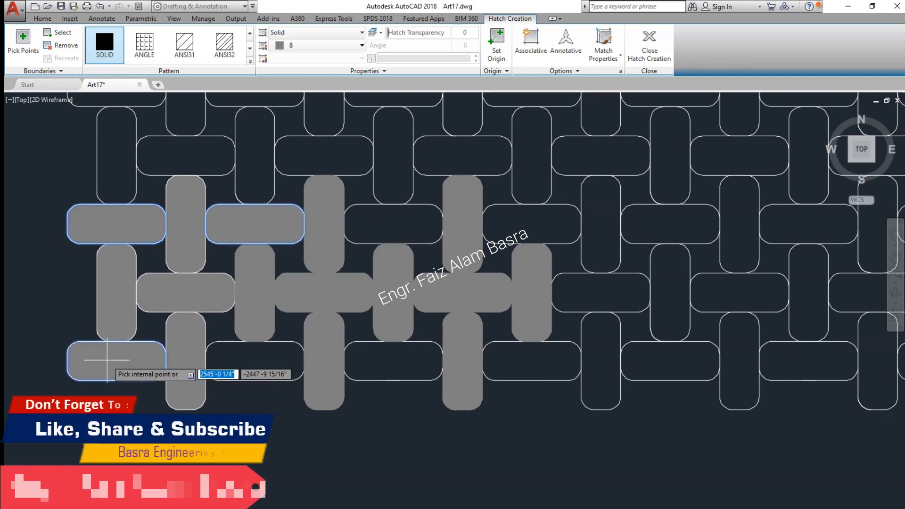
{"action": "left_click", "coordinate": [246, 359]}
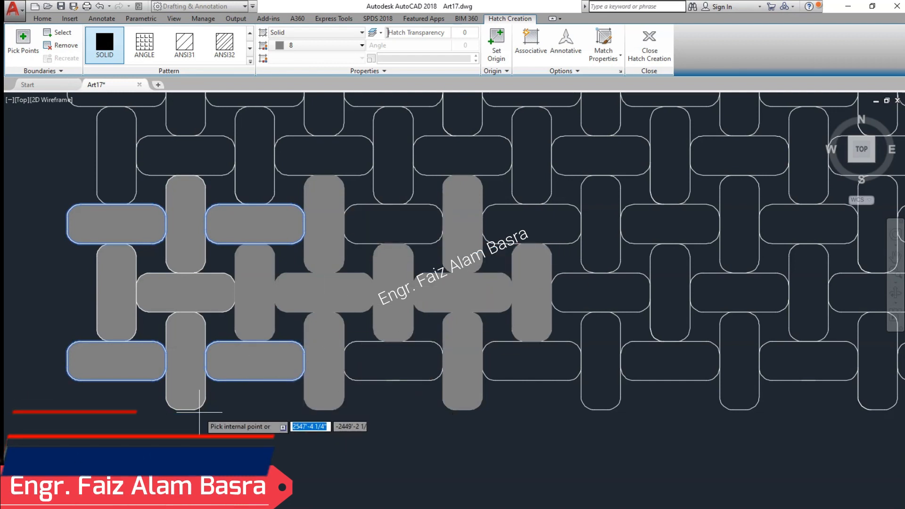
{"action": "key", "text": "Return"}
{"action": "left_click", "coordinate": [99, 6]}
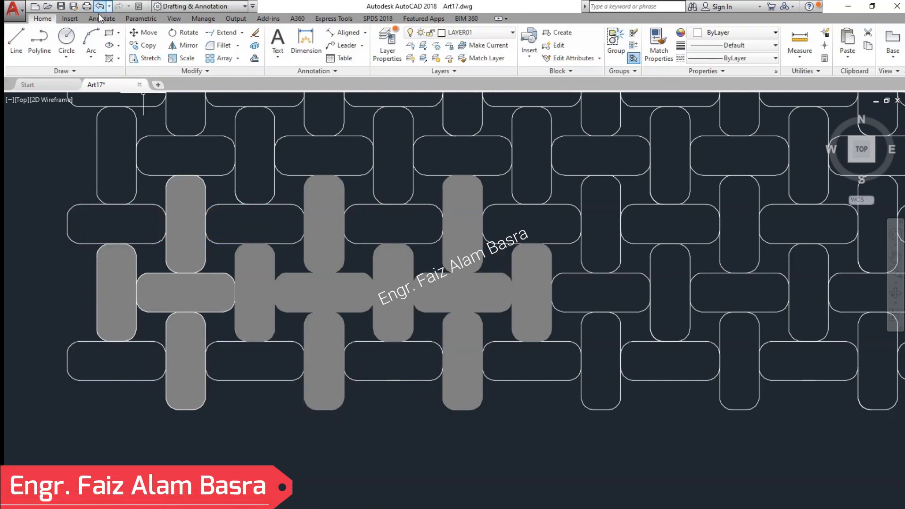
Fill the two outermost horizontal rectangles, above and below the first filled upright, with separate solid hatches in colour 8.
{"action": "left_click", "coordinate": [111, 60]}
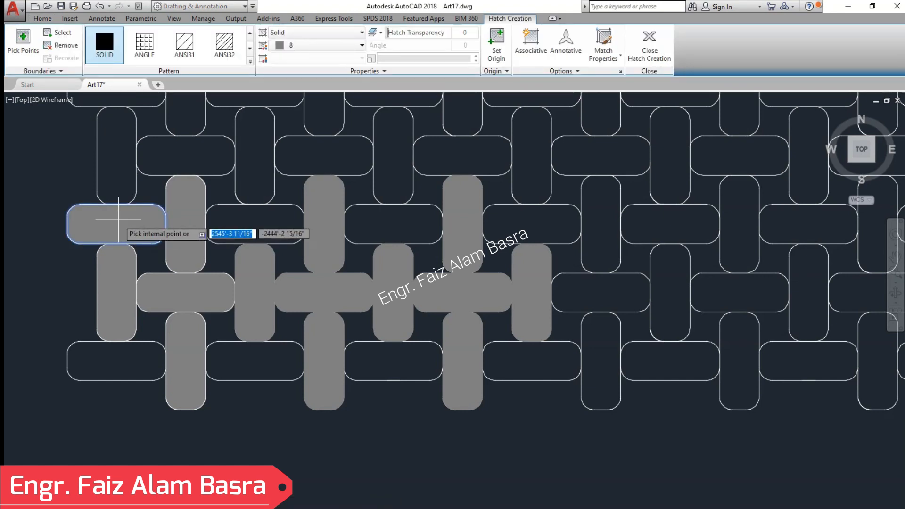
{"action": "left_click", "coordinate": [119, 219]}
{"action": "key", "text": "Return"}
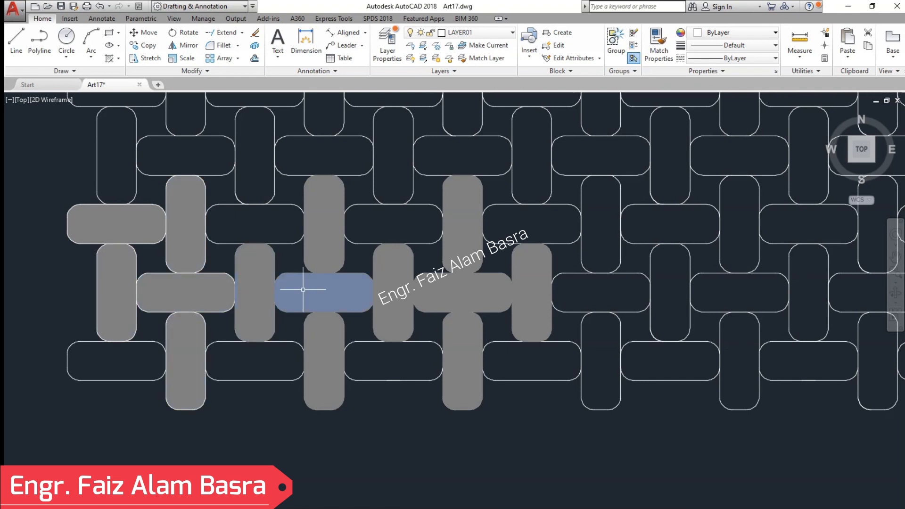
{"action": "key", "text": "space"}
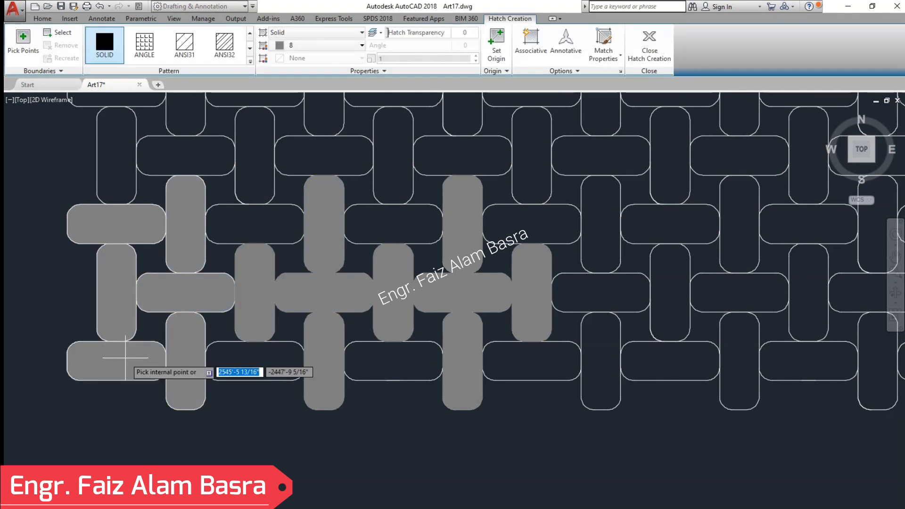
{"action": "key", "text": "Return"}
Fill the second horizontal rectangles of the lower and upper rows beside the filled cross with separate solid hatches in colour 8.
{"action": "key", "text": "space"}
{"action": "left_click", "coordinate": [238, 357]}
{"action": "key", "text": "space"}
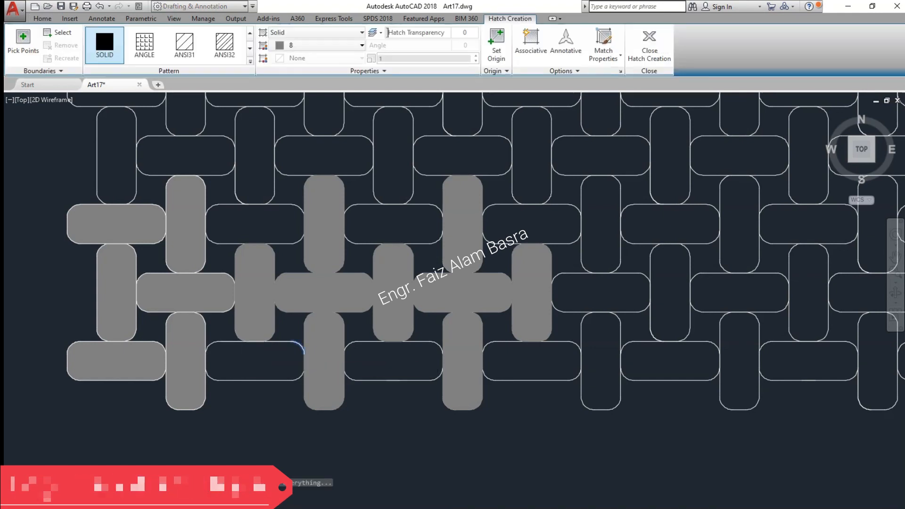
{"action": "key", "text": "Return"}
{"action": "key", "text": "space"}
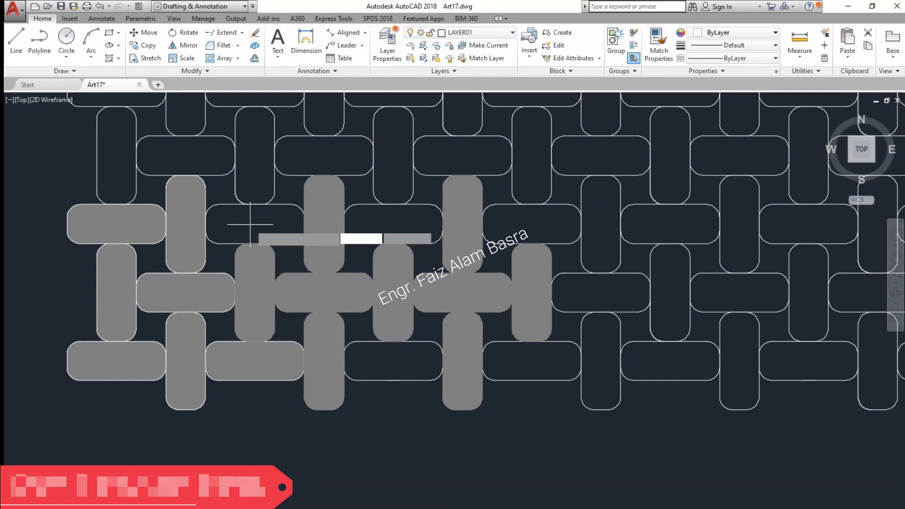
{"action": "key", "text": "Return"}
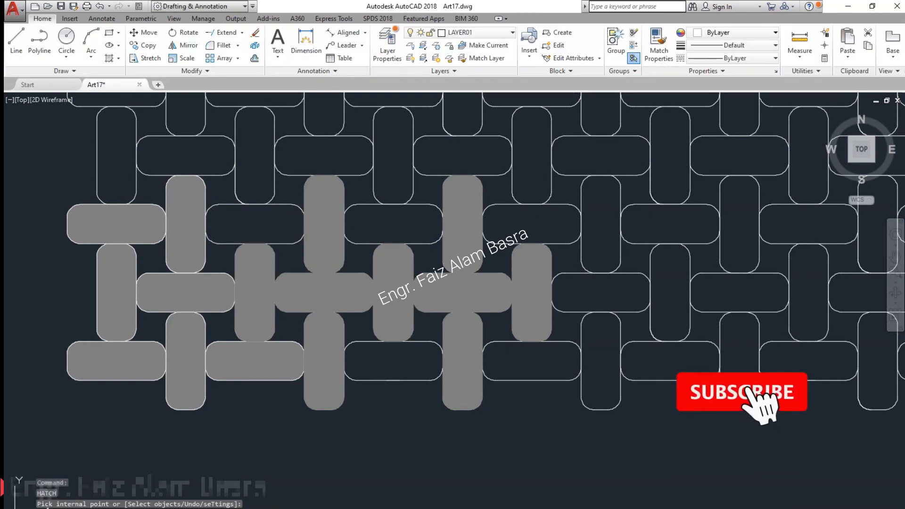
{"action": "left_click", "coordinate": [295, 245]}
{"action": "key", "text": "Escape"}
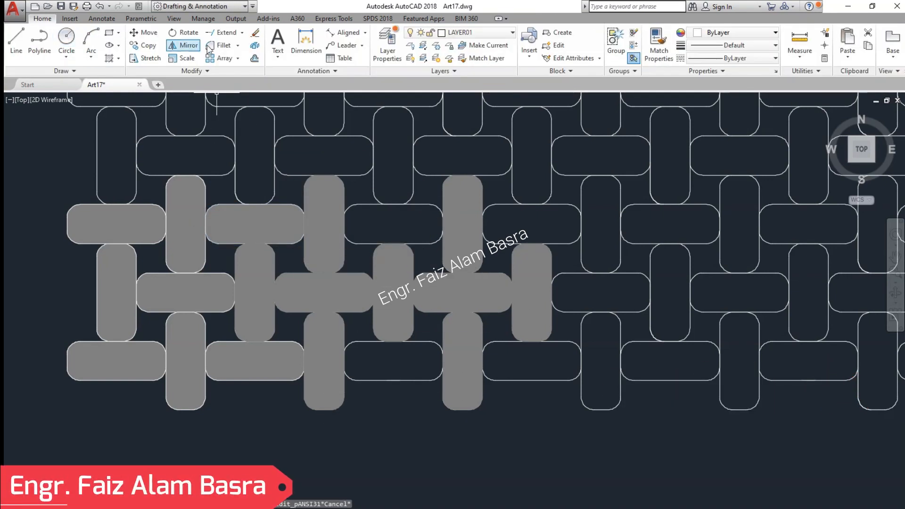
Erase the copied hatches from the two groups east of the original filled block.
{"action": "left_click", "coordinate": [254, 34]}
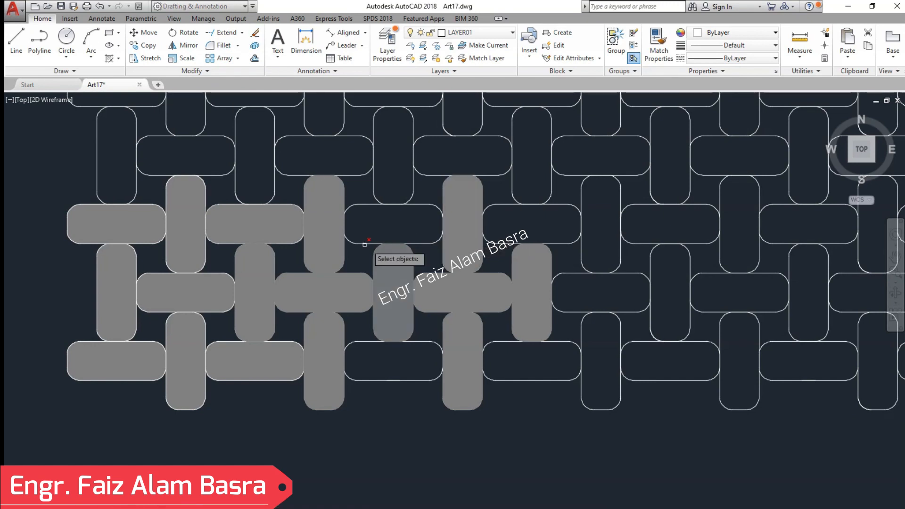
{"action": "left_click", "coordinate": [325, 244]}
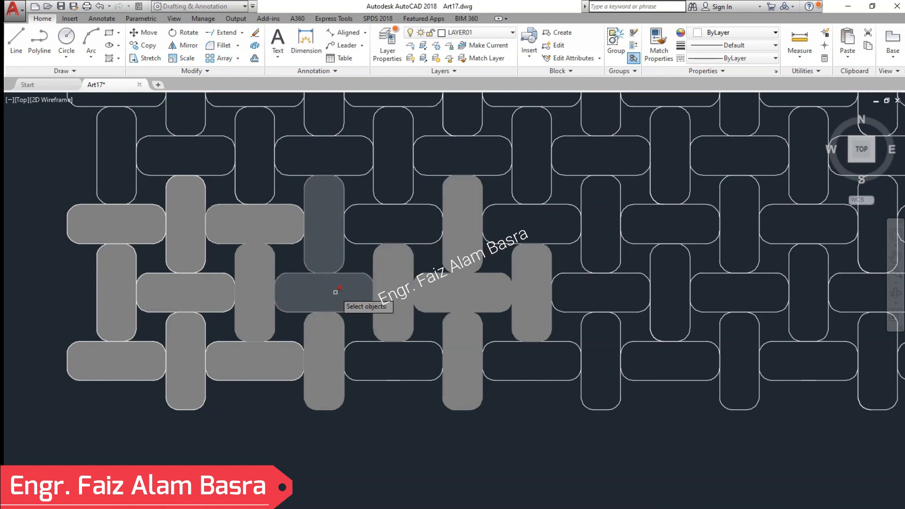
{"action": "left_click", "coordinate": [335, 291]}
{"action": "left_click", "coordinate": [323, 333]}
{"action": "left_click", "coordinate": [397, 307]}
{"action": "left_click", "coordinate": [434, 297]}
{"action": "left_click", "coordinate": [525, 297]}
{"action": "left_click", "coordinate": [468, 329]}
{"action": "key", "text": "Return"}
{"action": "left_click", "coordinate": [401, 319]}
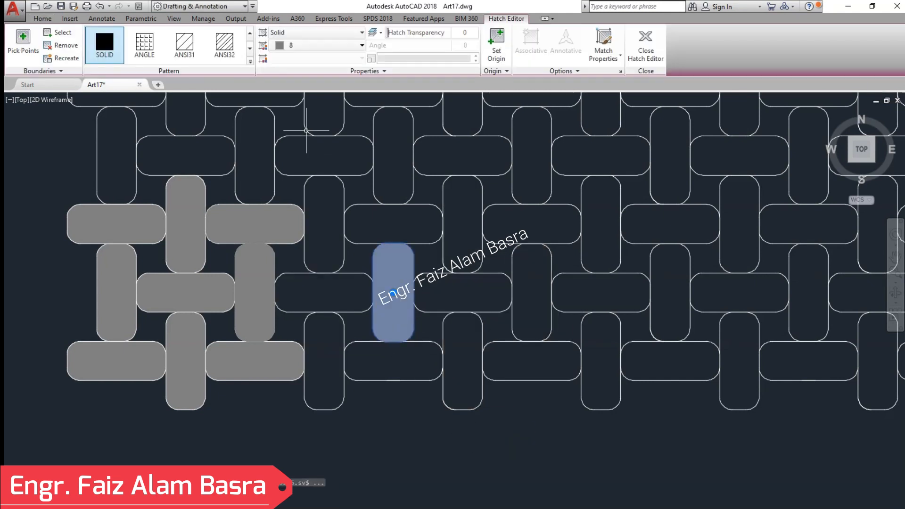
{"action": "key", "text": "Escape"}
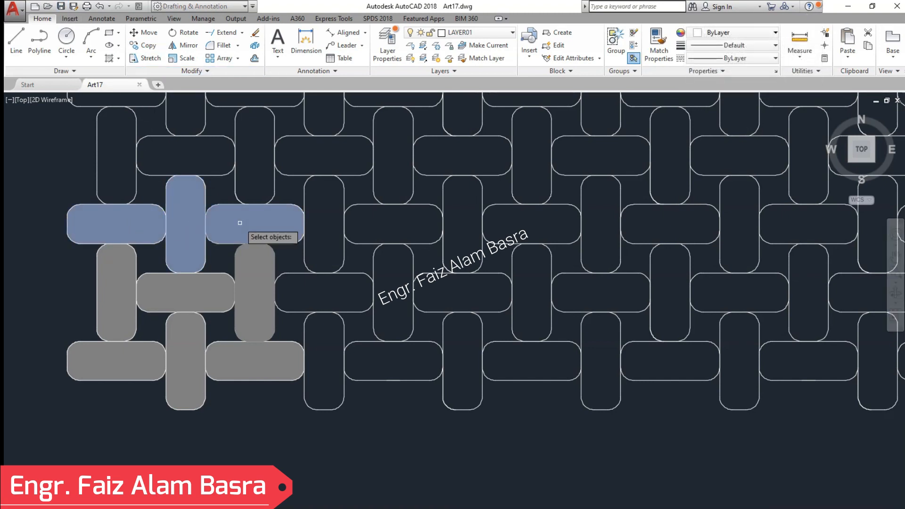
Try copying the nine-hatch filled block diagonally up onto the neighbouring rectangles from its lowest upright's bottom midpoint, and undo the copy.
{"action": "left_click", "coordinate": [186, 292]}
{"action": "left_click", "coordinate": [125, 295]}
{"action": "left_click", "coordinate": [121, 356]}
{"action": "left_click", "coordinate": [192, 355]}
{"action": "left_click", "coordinate": [240, 365]}
{"action": "key", "text": "Return"}
{"action": "left_click", "coordinate": [185, 409]}
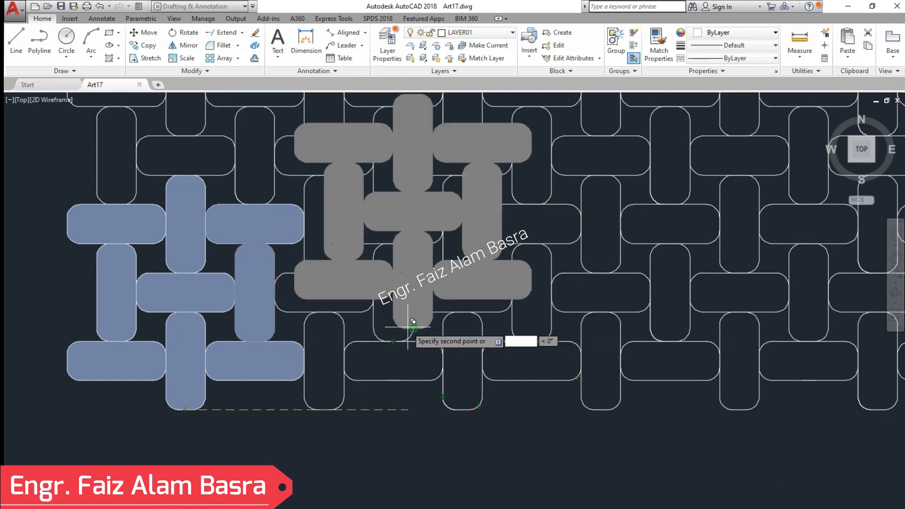
{"action": "left_click", "coordinate": [393, 340]}
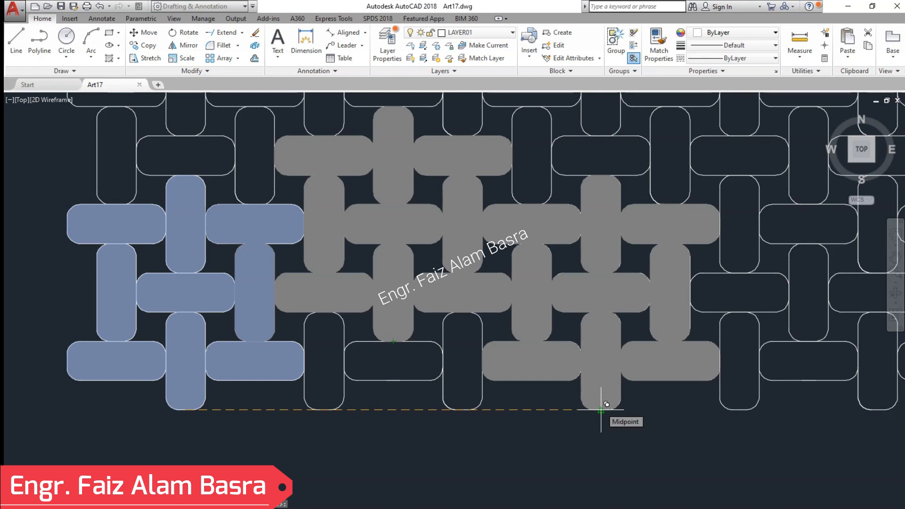
{"action": "scroll", "coordinate": [99, 351], "scroll_direction": "down", "scroll_amount": 2}
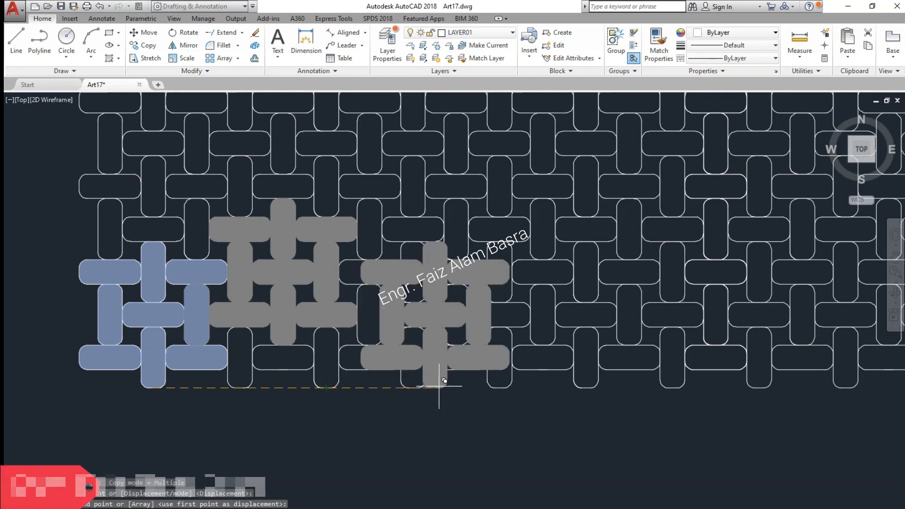
{"action": "key", "text": "Escape"}
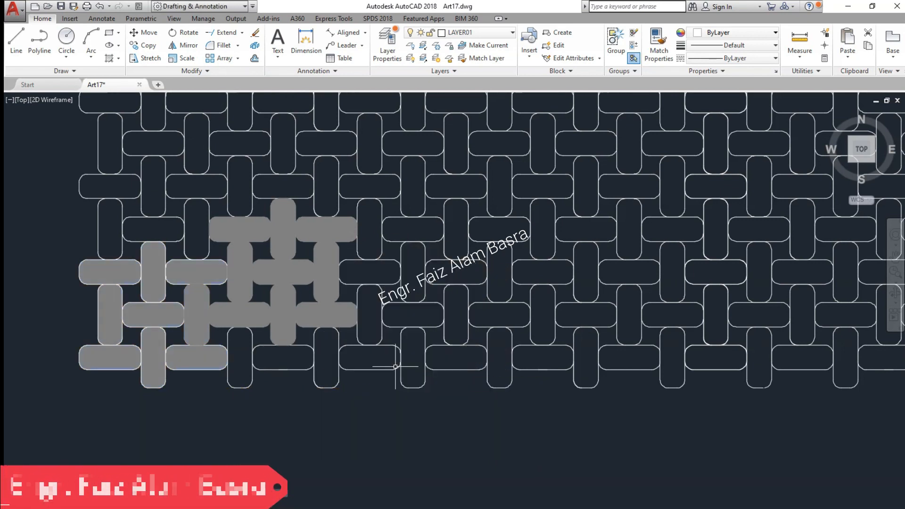
{"action": "left_click", "coordinate": [100, 7]}
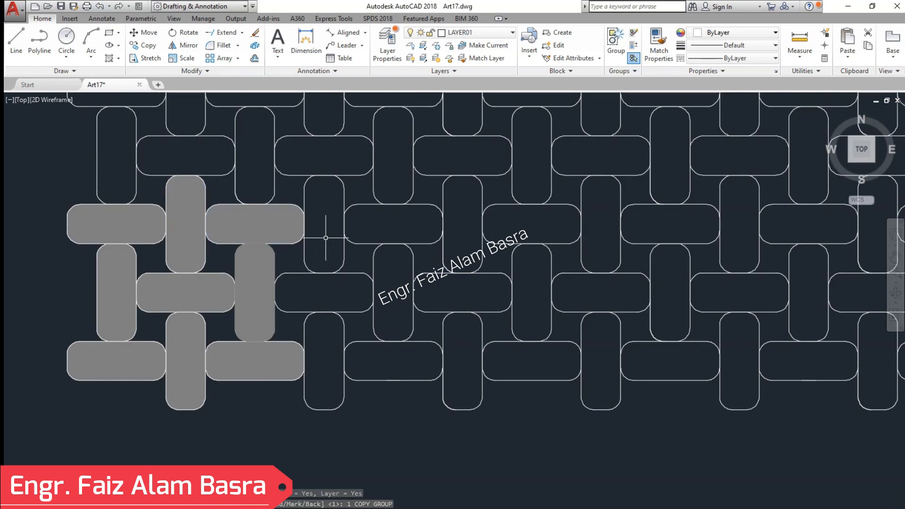
Fill the upper upright, the horizontal and the lower upright directly east of the filled block with separate solid hatches in colour 8.
{"action": "left_click", "coordinate": [109, 58]}
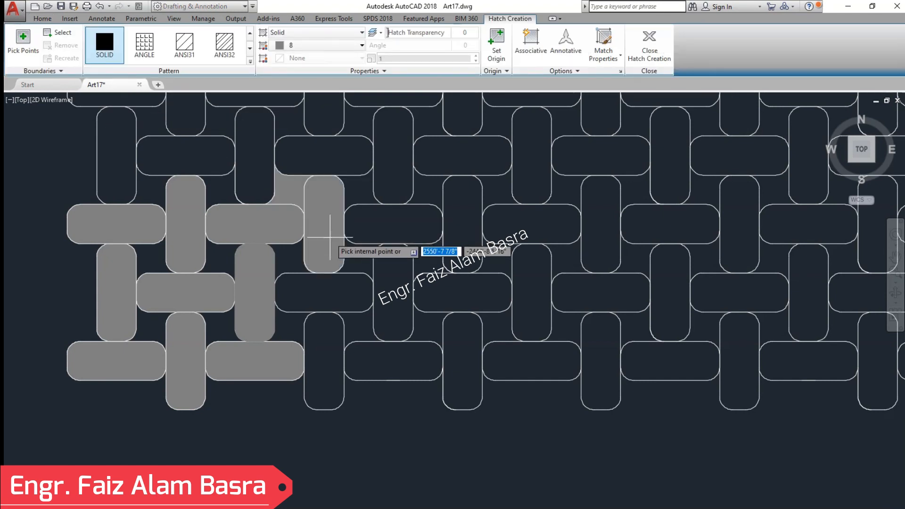
{"action": "left_click", "coordinate": [330, 238]}
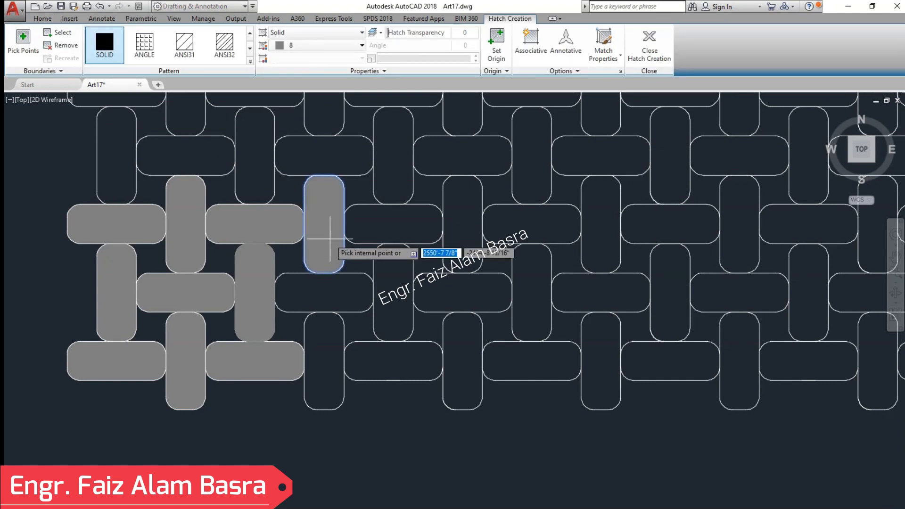
{"action": "key", "text": "Return"}
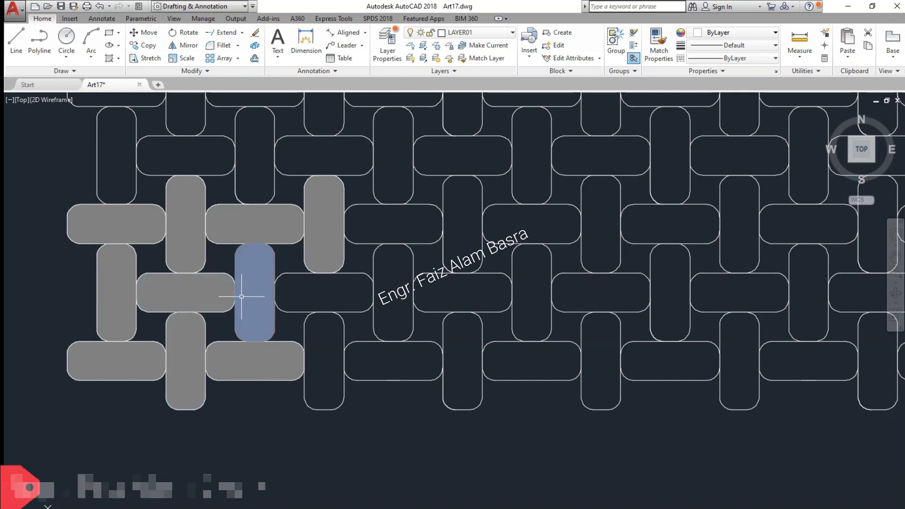
{"action": "key", "text": "Return"}
{"action": "left_click", "coordinate": [307, 292]}
{"action": "key", "text": "Return"}
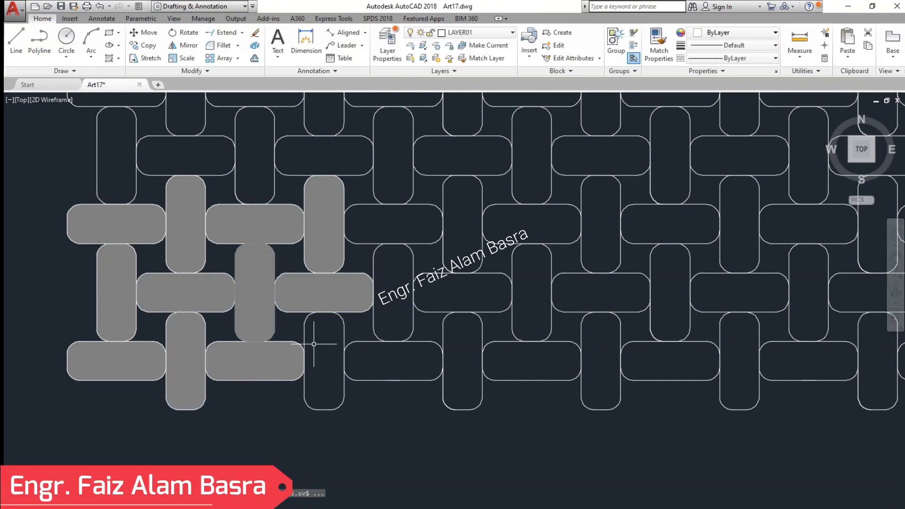
{"action": "key", "text": "Return"}
{"action": "left_click", "coordinate": [319, 350]}
{"action": "key", "text": "Return"}
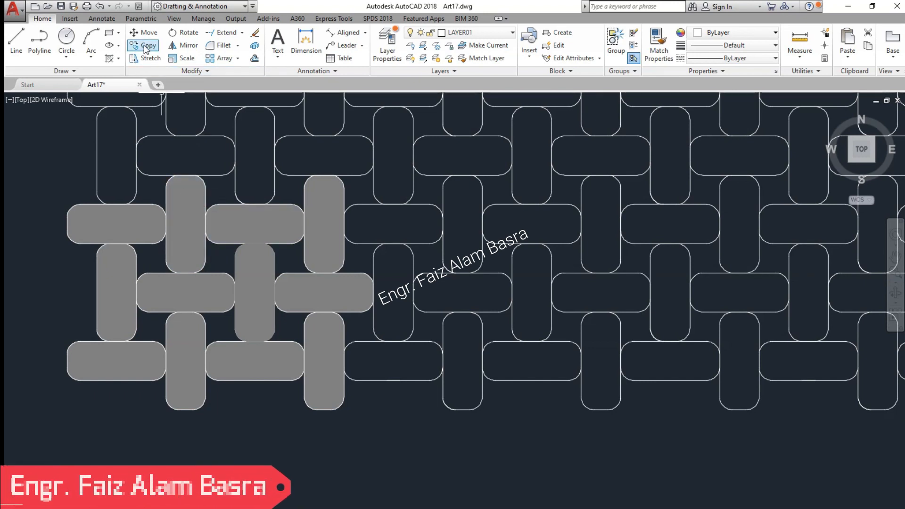
Copy the six hatches around the second filled upright column from the lowest upright's bottom midpoint onto the next three matching groups eastward.
{"action": "left_click", "coordinate": [319, 367]}
{"action": "left_click", "coordinate": [324, 292]}
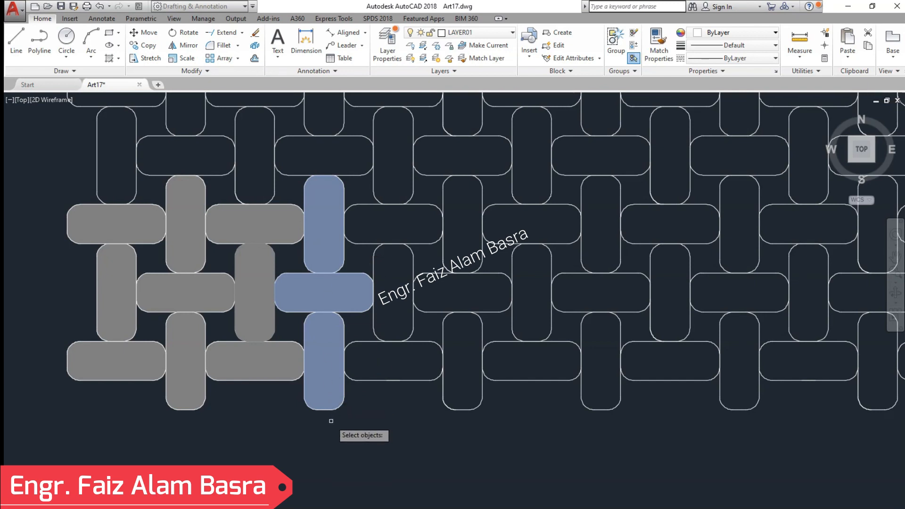
{"action": "left_click", "coordinate": [278, 226]}
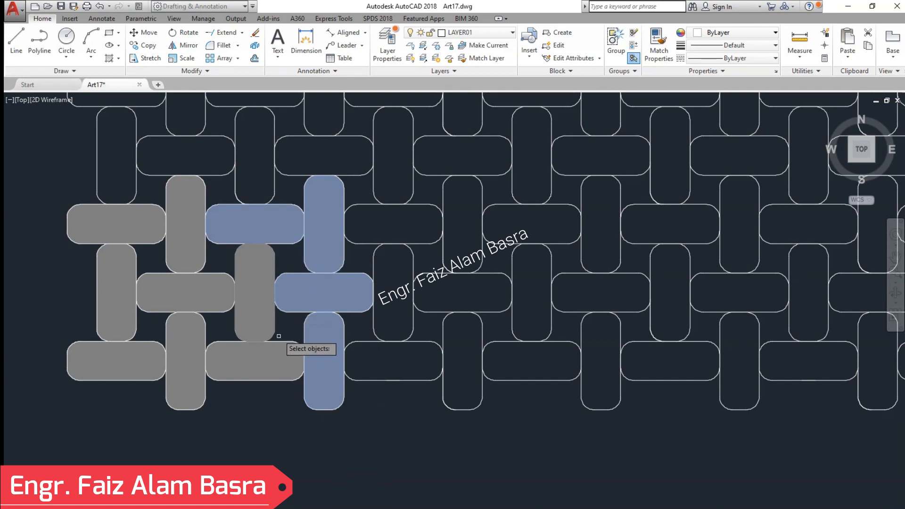
{"action": "left_click", "coordinate": [256, 320]}
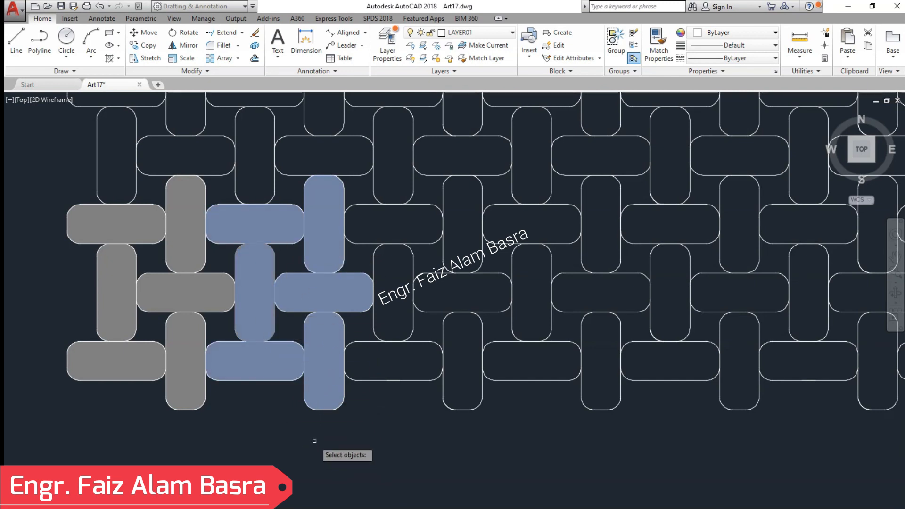
{"action": "key", "text": "Return"}
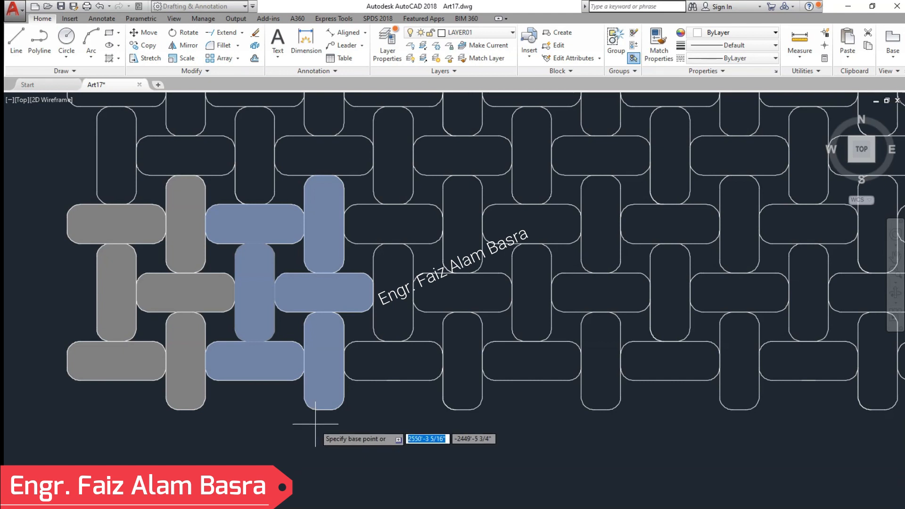
{"action": "left_click", "coordinate": [324, 409]}
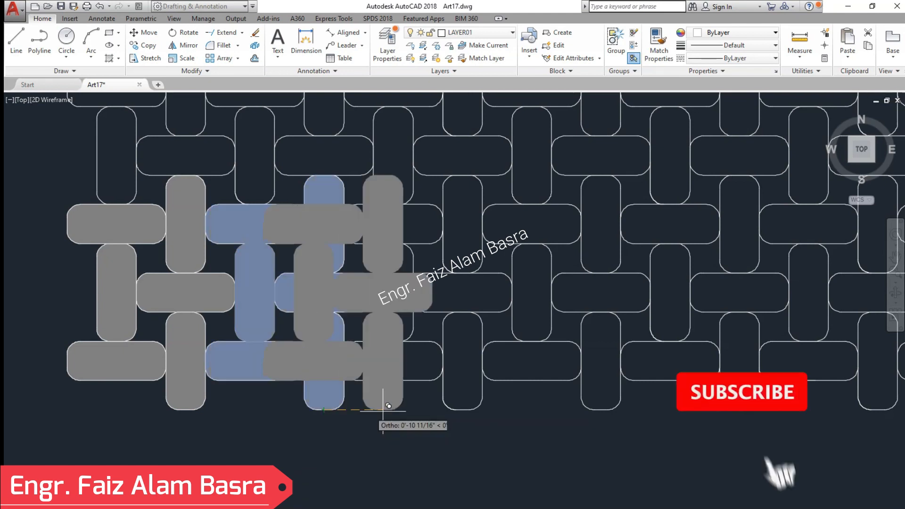
{"action": "left_click", "coordinate": [460, 409]}
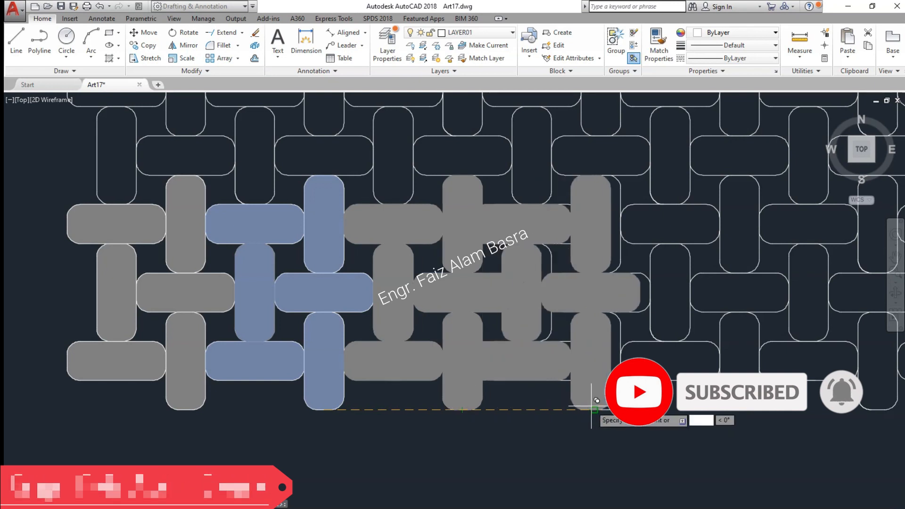
{"action": "left_click", "coordinate": [600, 409]}
{"action": "left_click", "coordinate": [739, 410]}
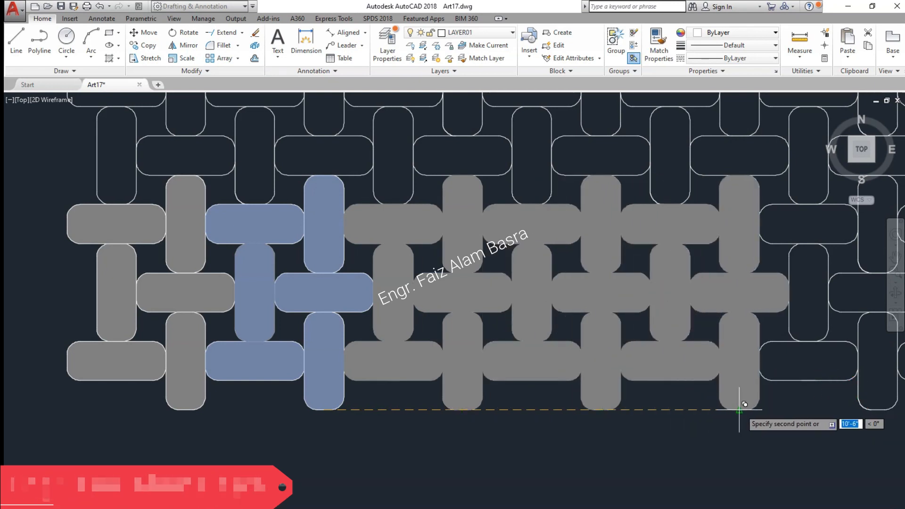
Continue placing copies of the six-hatch group along the lowest band up to its easternmost upright column, and end the copy.
{"action": "scroll", "coordinate": [179, 391], "scroll_direction": "up", "scroll_amount": 1}
{"action": "scroll", "coordinate": [220, 371], "scroll_direction": "down", "scroll_amount": 2}
{"action": "scroll", "coordinate": [707, 369], "scroll_direction": "up", "scroll_amount": 2}
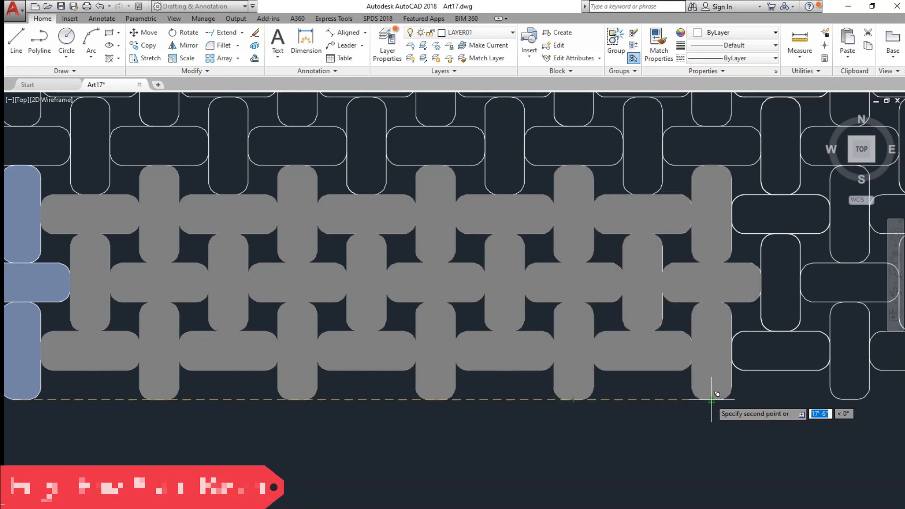
{"action": "left_click", "coordinate": [849, 399]}
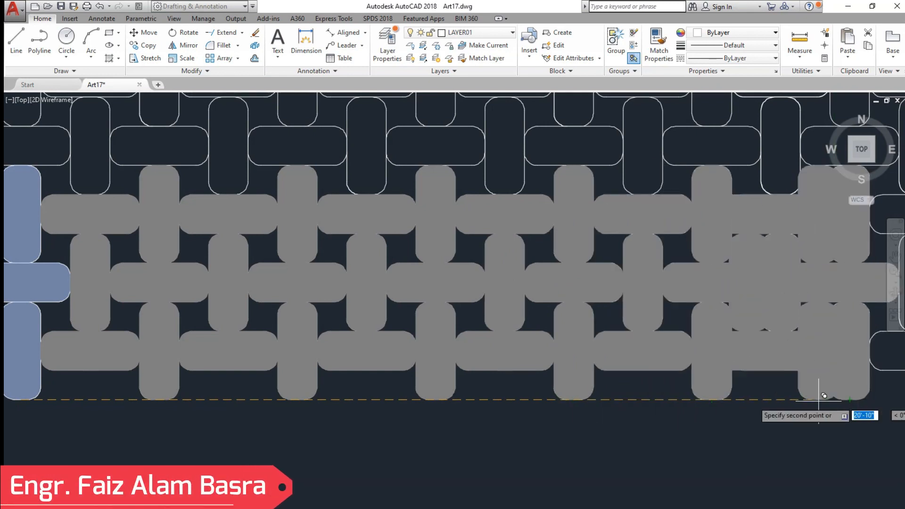
{"action": "scroll", "coordinate": [228, 378], "scroll_direction": "down", "scroll_amount": 3}
{"action": "scroll", "coordinate": [504, 395], "scroll_direction": "up", "scroll_amount": 2}
{"action": "scroll", "coordinate": [410, 374], "scroll_direction": "up", "scroll_amount": 4}
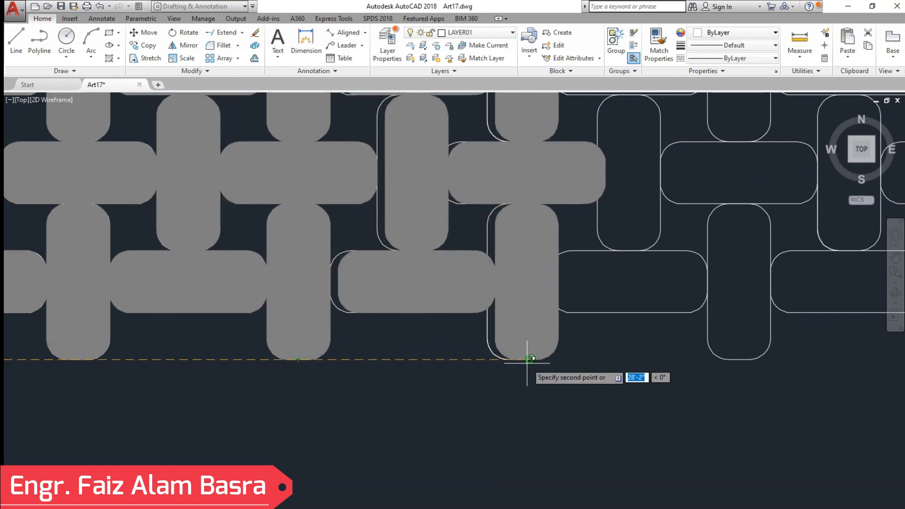
{"action": "scroll", "coordinate": [356, 359], "scroll_direction": "down", "scroll_amount": 4}
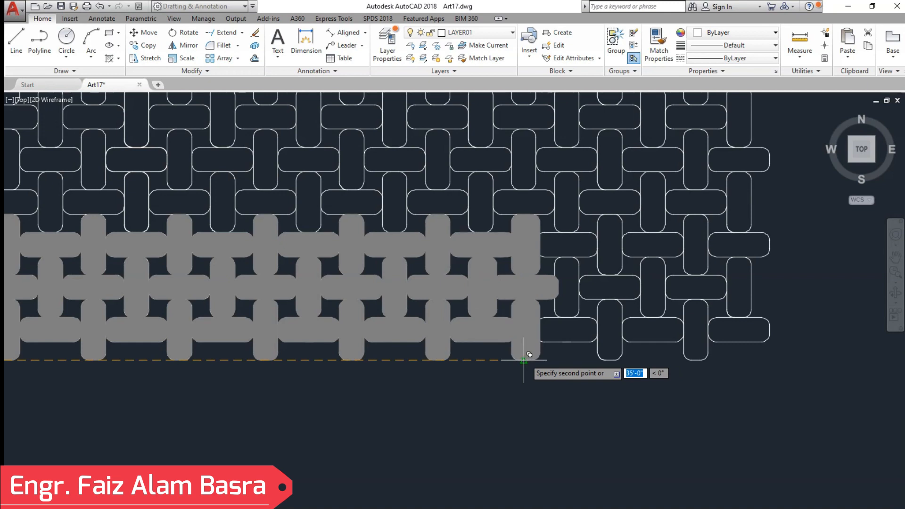
{"action": "scroll", "coordinate": [611, 358], "scroll_direction": "up", "scroll_amount": 4}
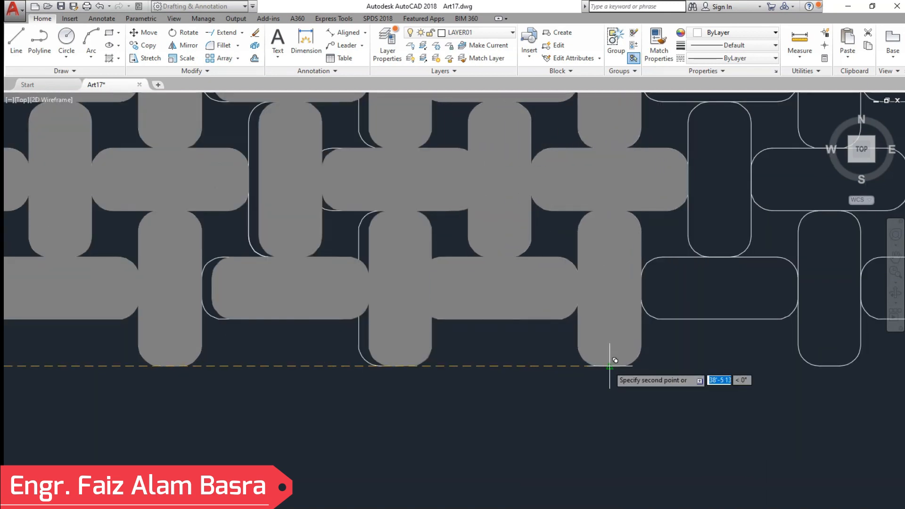
{"action": "scroll", "coordinate": [610, 362], "scroll_direction": "down", "scroll_amount": 2}
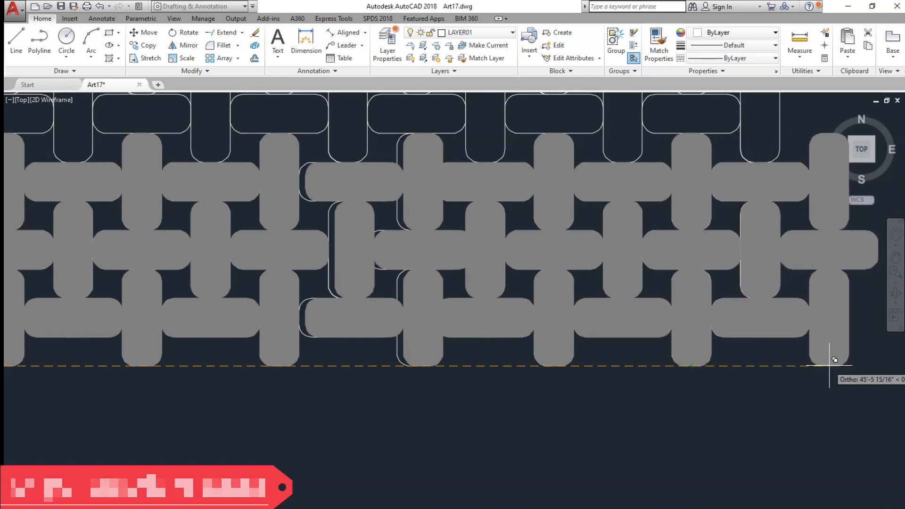
{"action": "key", "text": "Escape"}
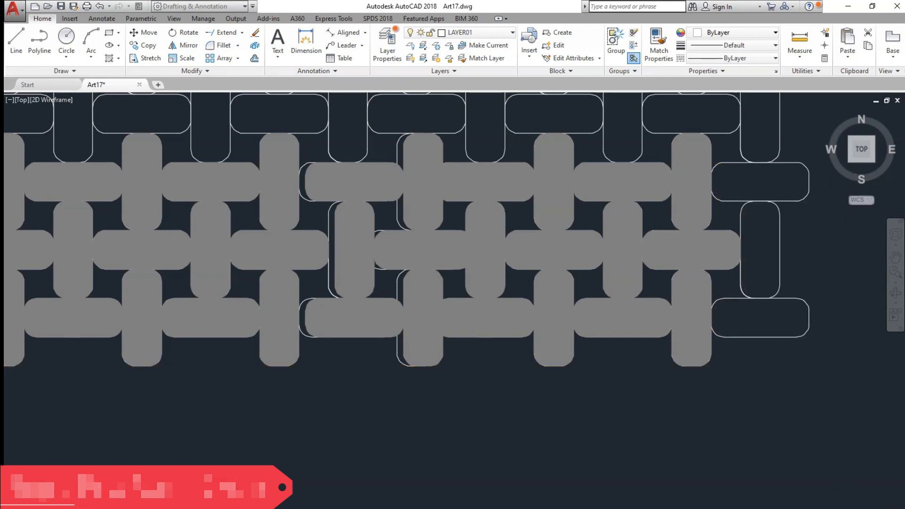
Move the misaligned six-hatch group in the lowest band about 0'-1 15/16" west onto its rectangle outlines.
{"action": "left_click", "coordinate": [143, 45]}
{"action": "left_click", "coordinate": [359, 280]}
{"action": "left_click", "coordinate": [338, 192]}
{"action": "left_click", "coordinate": [430, 201]}
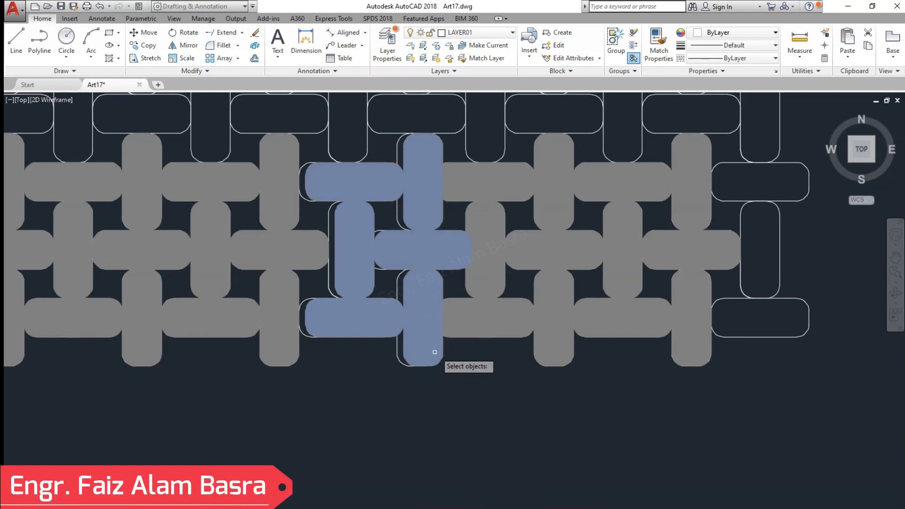
{"action": "scroll", "coordinate": [279, 325], "scroll_direction": "up", "scroll_amount": 4}
{"action": "key", "text": "Return"}
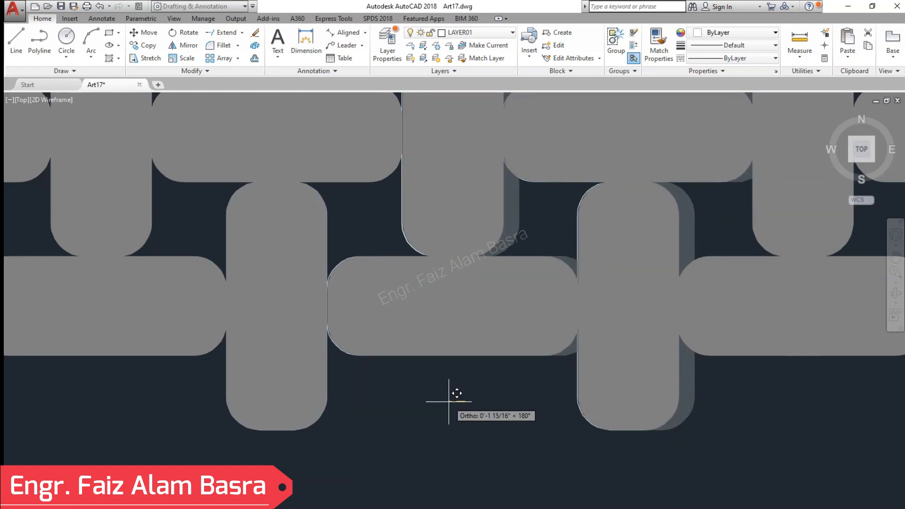
{"action": "key", "text": "Escape"}
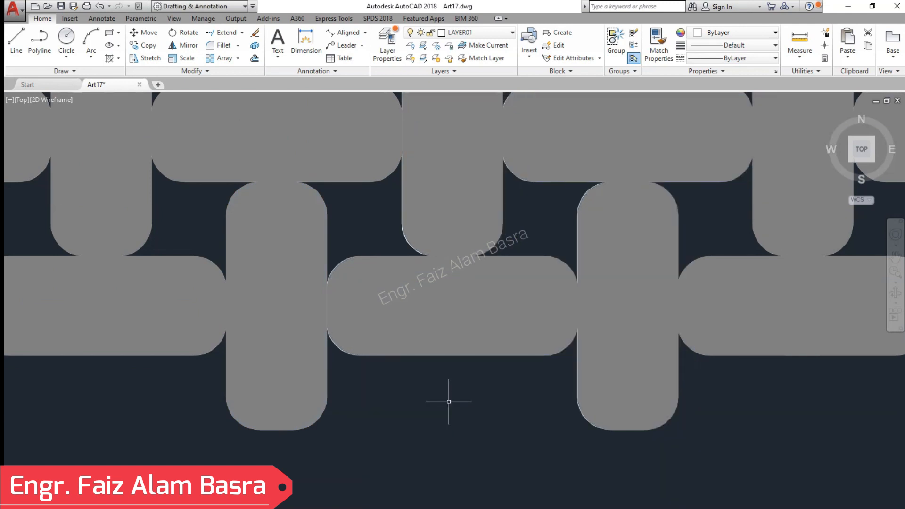
{"action": "scroll", "coordinate": [343, 348], "scroll_direction": "down", "scroll_amount": 6}
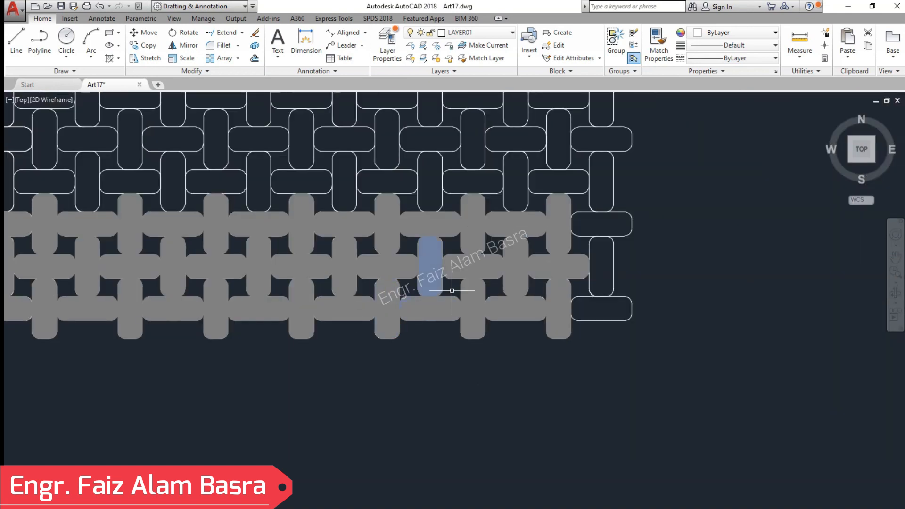
Start copying the filled lowest band by selecting the twelve hatches of its westernmost block, including the first two upright columns.
{"action": "scroll", "coordinate": [451, 291], "scroll_direction": "down", "scroll_amount": 4}
{"action": "scroll", "coordinate": [254, 250], "scroll_direction": "up", "scroll_amount": 2}
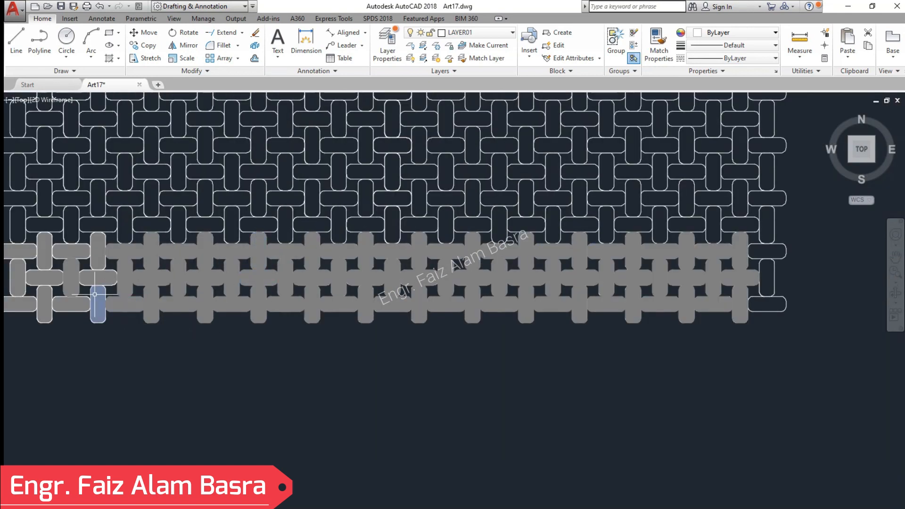
{"action": "scroll", "coordinate": [99, 287], "scroll_direction": "up", "scroll_amount": 2}
{"action": "scroll", "coordinate": [189, 292], "scroll_direction": "down", "scroll_amount": 3}
{"action": "scroll", "coordinate": [278, 303], "scroll_direction": "up", "scroll_amount": 3}
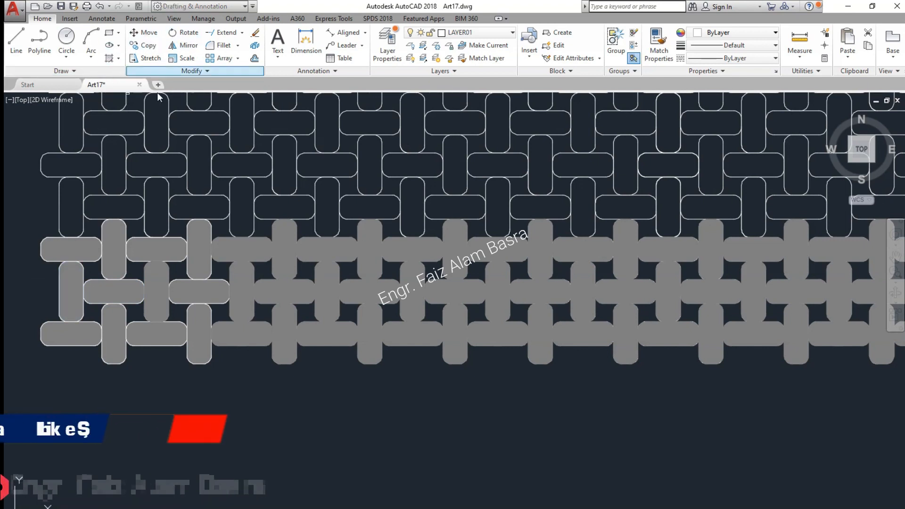
{"action": "left_click", "coordinate": [63, 251]}
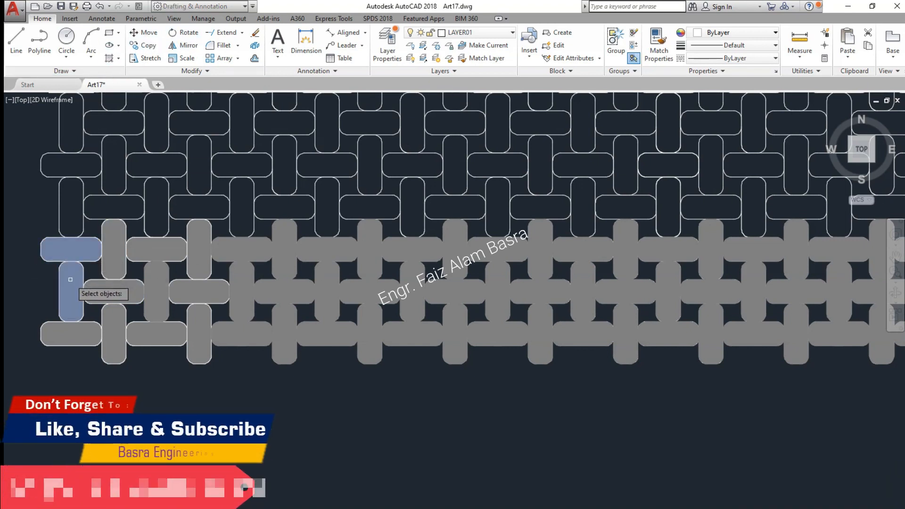
{"action": "left_click", "coordinate": [70, 279]}
{"action": "left_click", "coordinate": [73, 334]}
{"action": "left_click", "coordinate": [115, 338]}
{"action": "left_click", "coordinate": [111, 288]}
{"action": "left_click", "coordinate": [118, 248]}
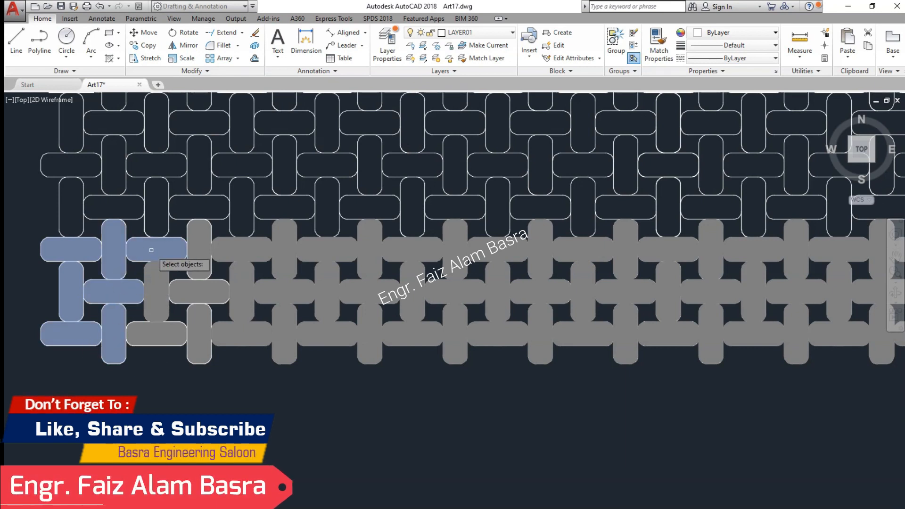
{"action": "left_click", "coordinate": [158, 280]}
{"action": "left_click", "coordinate": [156, 331]}
{"action": "left_click", "coordinate": [193, 291]}
{"action": "left_click", "coordinate": [201, 251]}
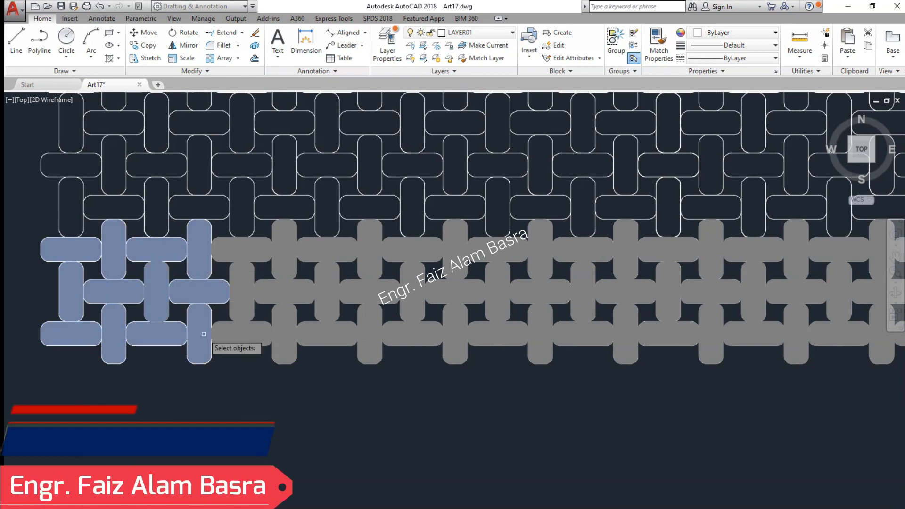
{"action": "left_click", "coordinate": [204, 333]}
Add the hatches belonging to the third through sixth upright columns of the lowest band to the selection.
{"action": "left_click", "coordinate": [238, 334]}
{"action": "left_click", "coordinate": [244, 297]}
{"action": "left_click", "coordinate": [242, 250]}
{"action": "left_click", "coordinate": [284, 250]}
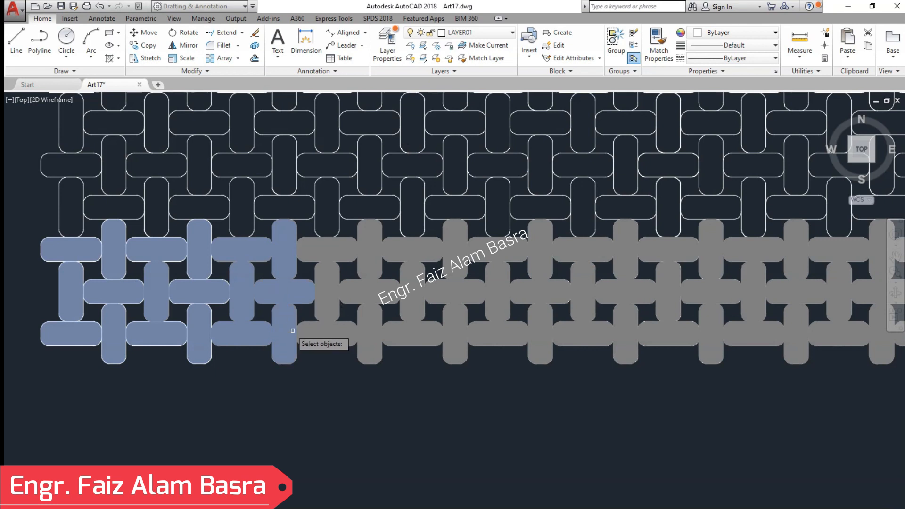
{"action": "left_click", "coordinate": [362, 289]}
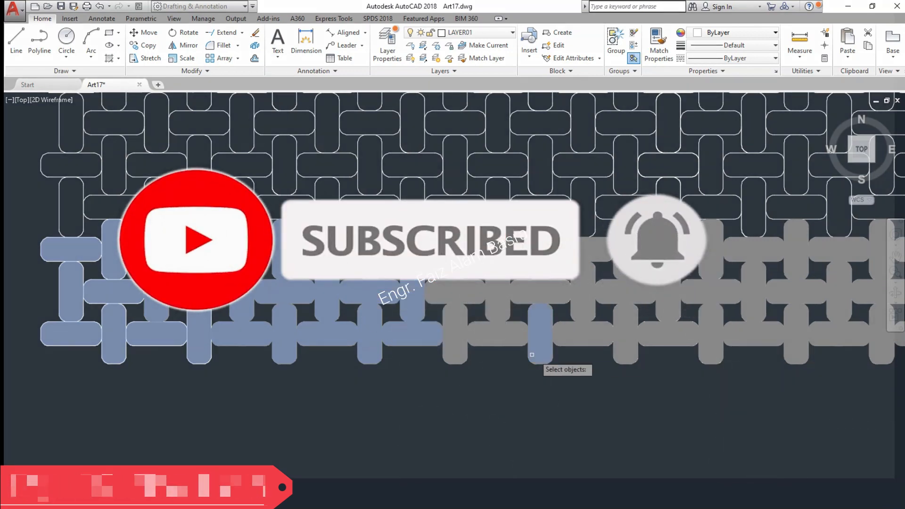
{"action": "left_click", "coordinate": [459, 340]}
{"action": "left_click", "coordinate": [453, 284]}
{"action": "left_click", "coordinate": [459, 268]}
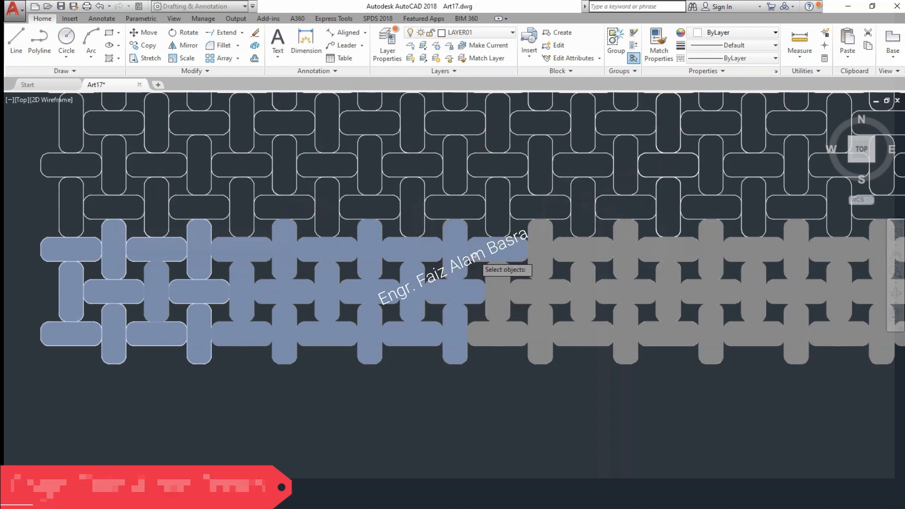
{"action": "left_click", "coordinate": [494, 276]}
{"action": "left_click", "coordinate": [535, 290]}
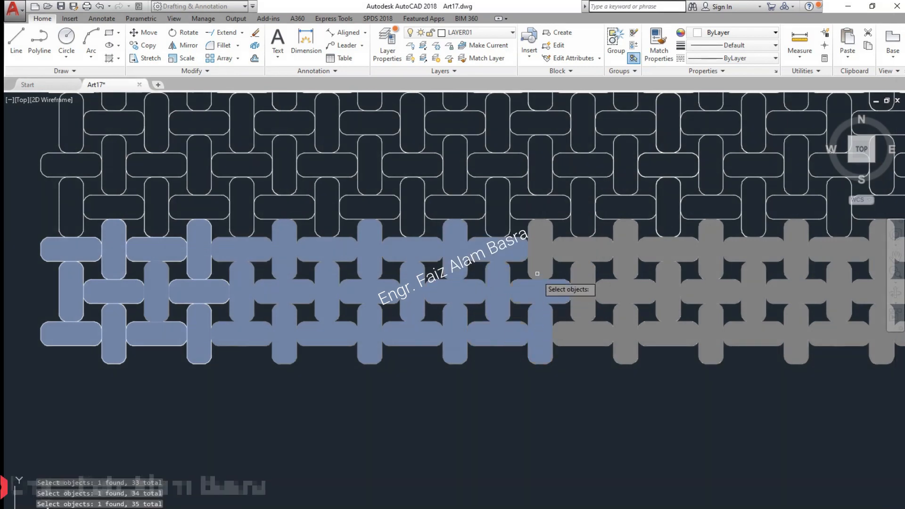
{"action": "left_click", "coordinate": [538, 272]}
Add the hatches around the seventh and eighth upright columns of the lowest band to the selection.
{"action": "left_click", "coordinate": [573, 246]}
{"action": "left_click", "coordinate": [580, 293]}
{"action": "left_click", "coordinate": [584, 331]}
{"action": "left_click", "coordinate": [627, 328]}
{"action": "left_click", "coordinate": [632, 286]}
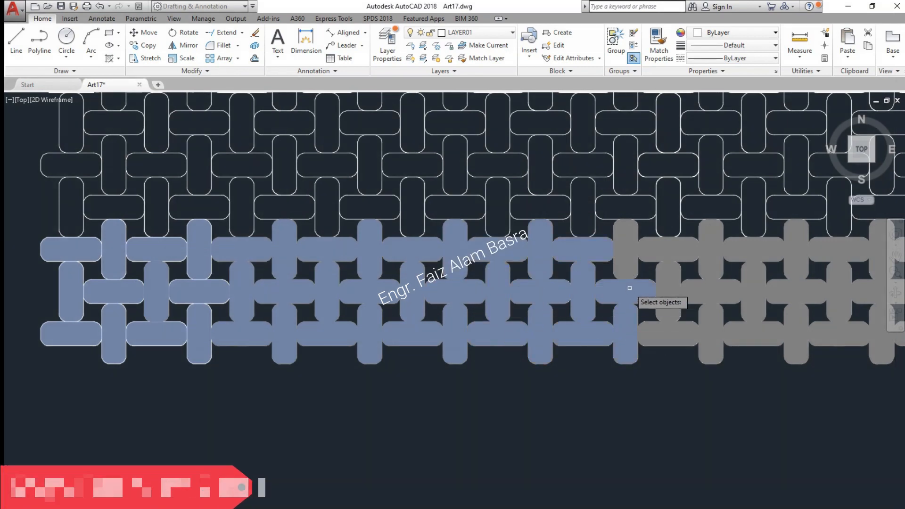
{"action": "left_click", "coordinate": [625, 264]}
{"action": "left_click", "coordinate": [666, 253]}
{"action": "left_click", "coordinate": [672, 283]}
{"action": "left_click", "coordinate": [714, 276]}
{"action": "left_click", "coordinate": [718, 282]}
{"action": "left_click", "coordinate": [712, 317]}
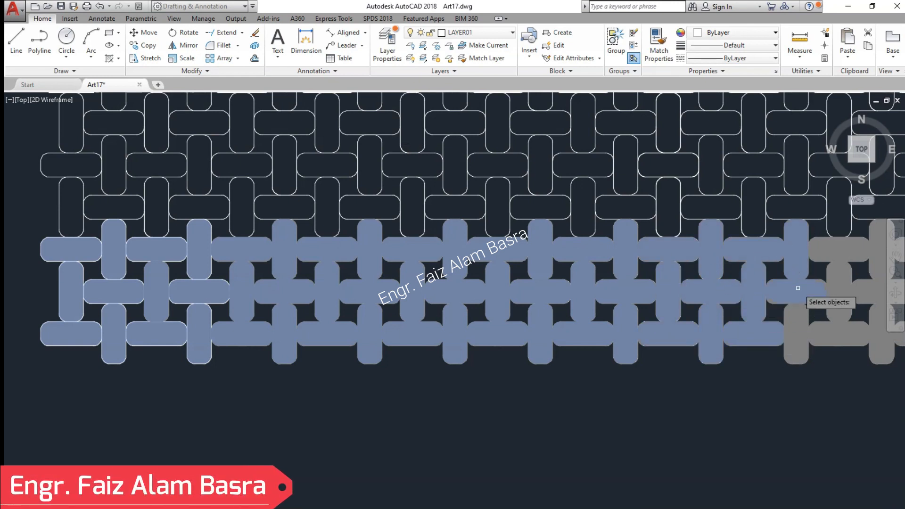
Add the hatches belonging to the ninth and tenth upright columns of the lowest band to the selection.
{"action": "scroll", "coordinate": [139, 333], "scroll_direction": "down", "scroll_amount": 2}
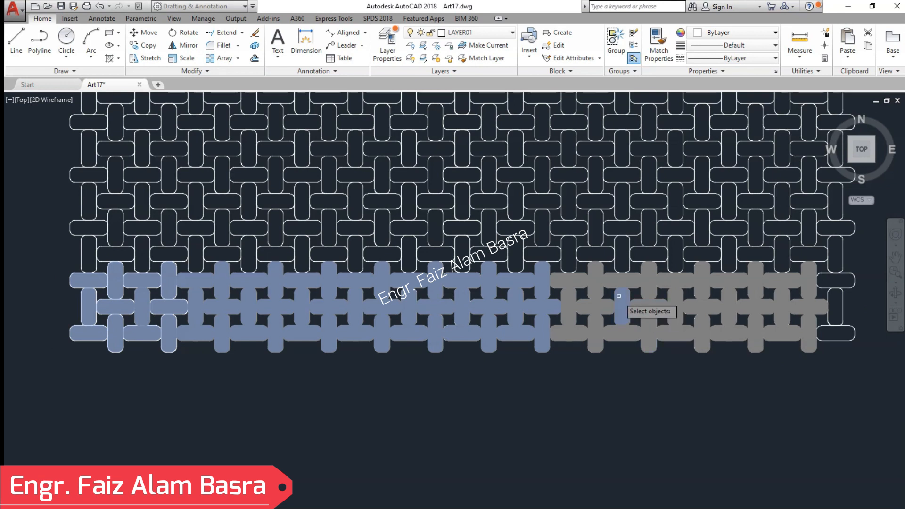
{"action": "scroll", "coordinate": [537, 278], "scroll_direction": "up", "scroll_amount": 4}
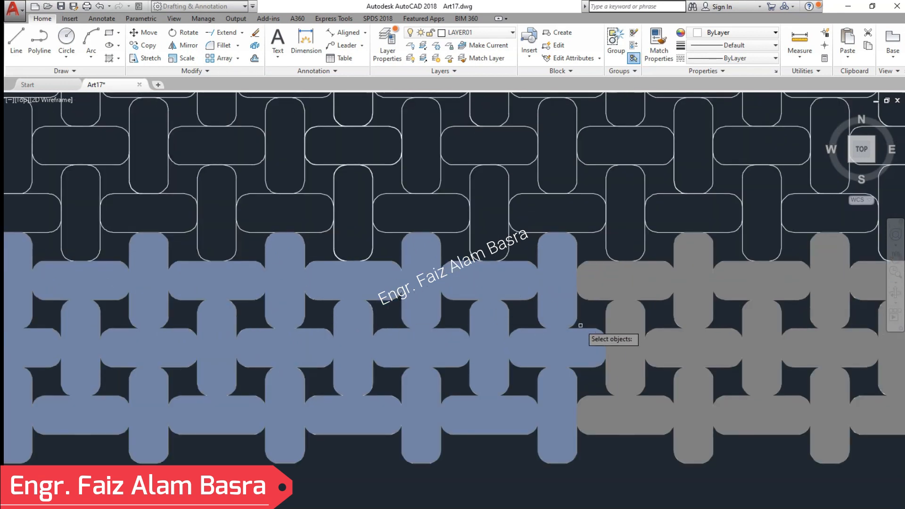
{"action": "scroll", "coordinate": [581, 321], "scroll_direction": "down", "scroll_amount": 2}
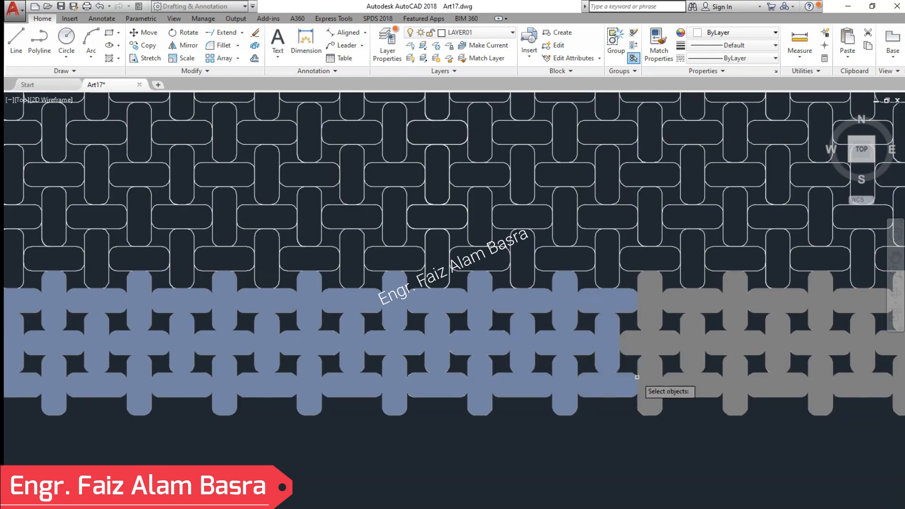
{"action": "scroll", "coordinate": [701, 375], "scroll_direction": "down", "scroll_amount": 2}
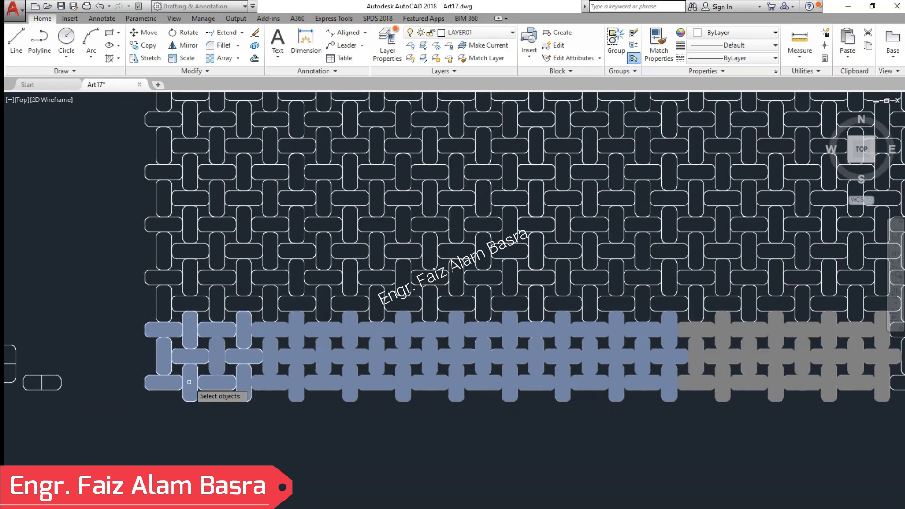
Complete the band selection and set its copy base point at the western end midpoint of the band's upper horizontal row.
{"action": "scroll", "coordinate": [679, 329], "scroll_direction": "up", "scroll_amount": 2}
{"action": "scroll", "coordinate": [200, 341], "scroll_direction": "up", "scroll_amount": 3}
{"action": "scroll", "coordinate": [460, 382], "scroll_direction": "down", "scroll_amount": 3}
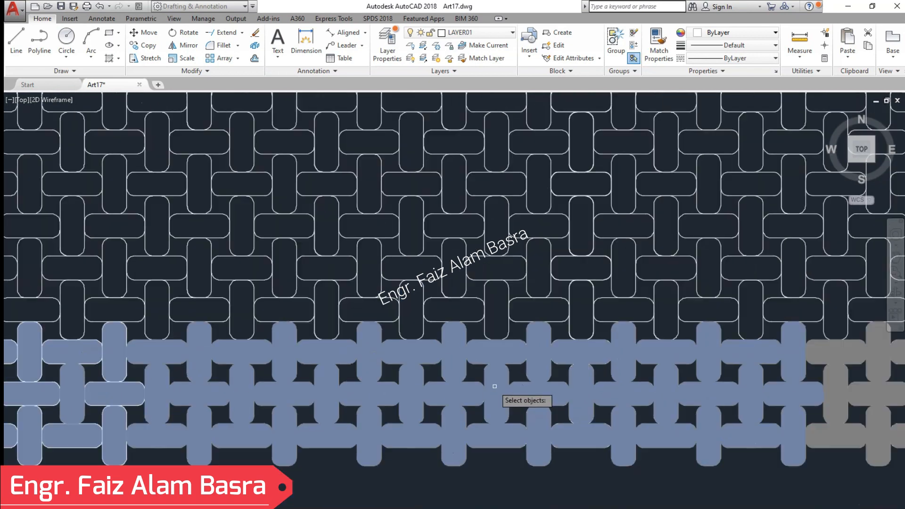
{"action": "scroll", "coordinate": [747, 407], "scroll_direction": "down", "scroll_amount": 2}
{"action": "scroll", "coordinate": [543, 362], "scroll_direction": "up", "scroll_amount": 2}
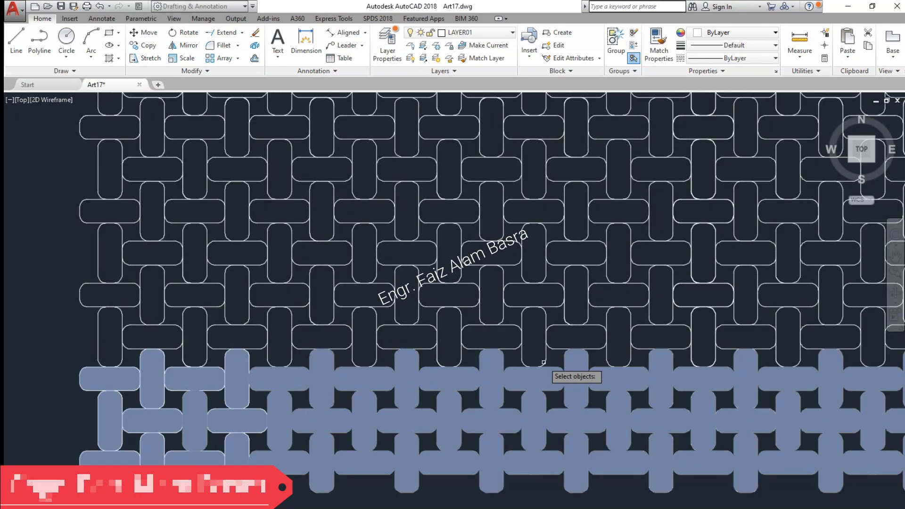
{"action": "scroll", "coordinate": [581, 433], "scroll_direction": "up", "scroll_amount": 2}
{"action": "scroll", "coordinate": [519, 335], "scroll_direction": "down", "scroll_amount": 3}
{"action": "scroll", "coordinate": [561, 409], "scroll_direction": "up", "scroll_amount": 4}
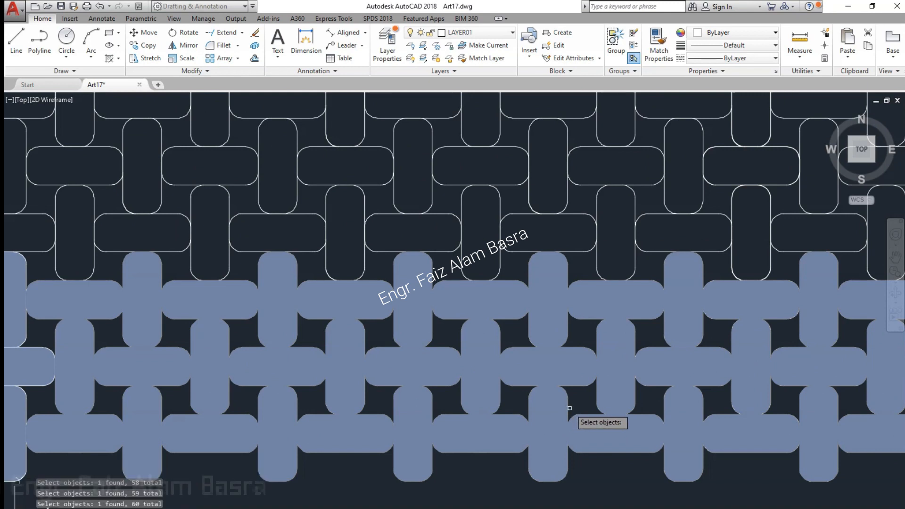
{"action": "scroll", "coordinate": [567, 408], "scroll_direction": "down", "scroll_amount": 2}
{"action": "key", "text": "Return"}
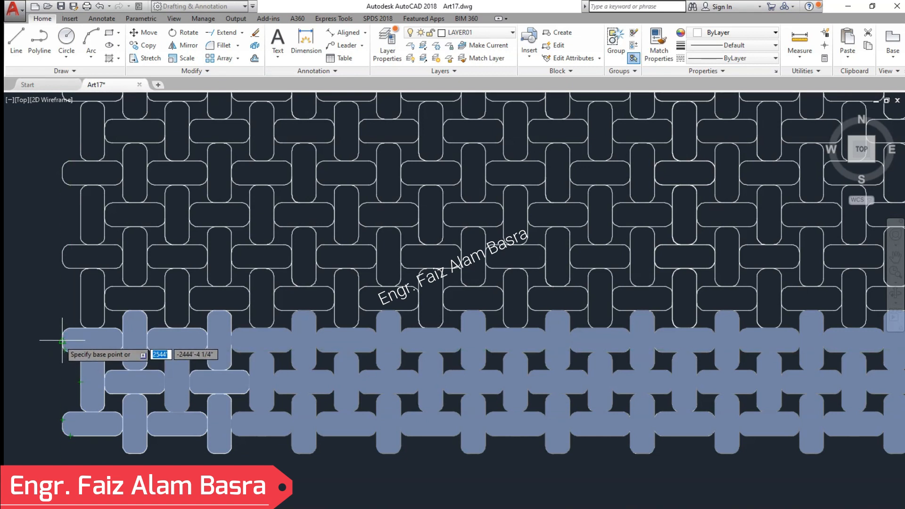
{"action": "left_click", "coordinate": [62, 340]}
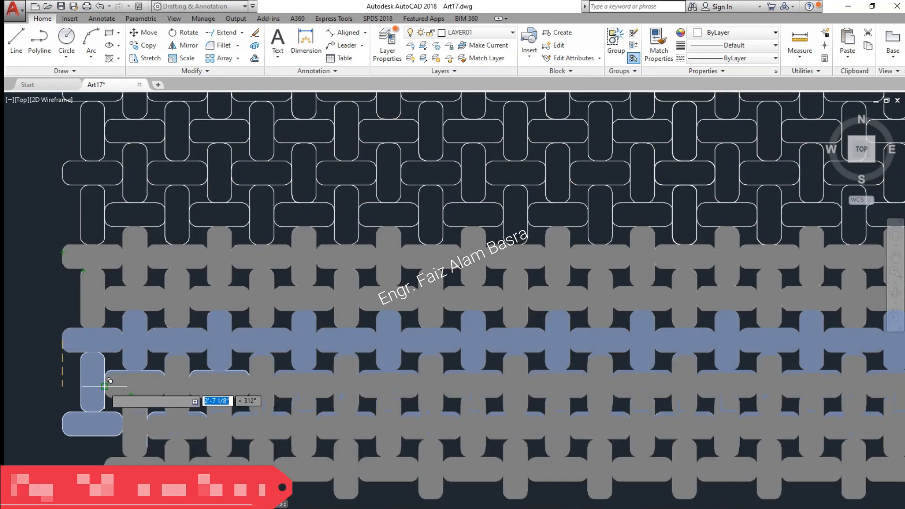
Copy the selected band north over the unfilled rows, toggling ortho for staggered placements and including a copy 14'-0" straight north.
{"action": "scroll", "coordinate": [198, 391], "scroll_direction": "down", "scroll_amount": 3}
{"action": "scroll", "coordinate": [91, 212], "scroll_direction": "up", "scroll_amount": 6}
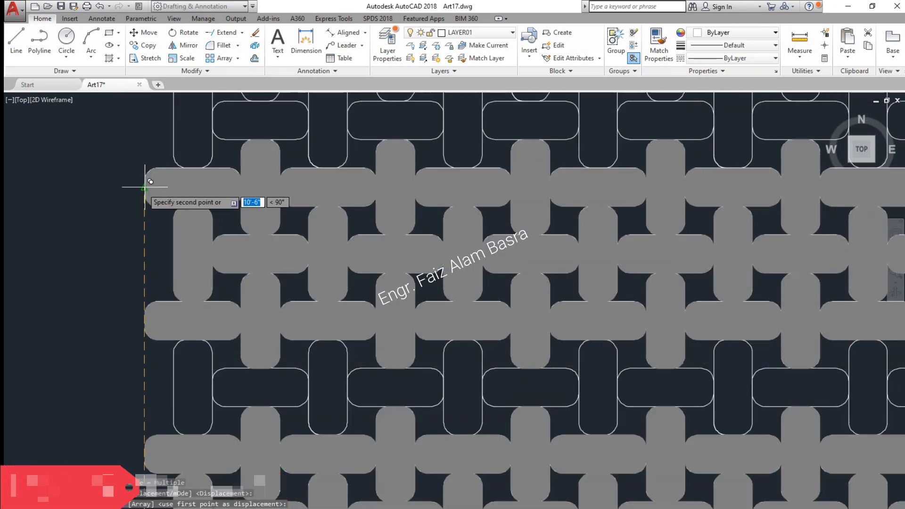
{"action": "key", "text": "F8"}
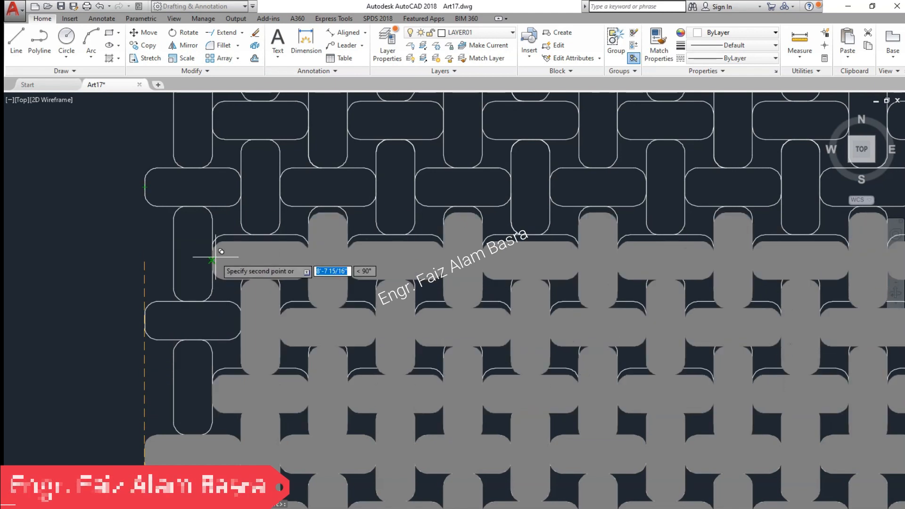
{"action": "scroll", "coordinate": [218, 235], "scroll_direction": "down", "scroll_amount": 3}
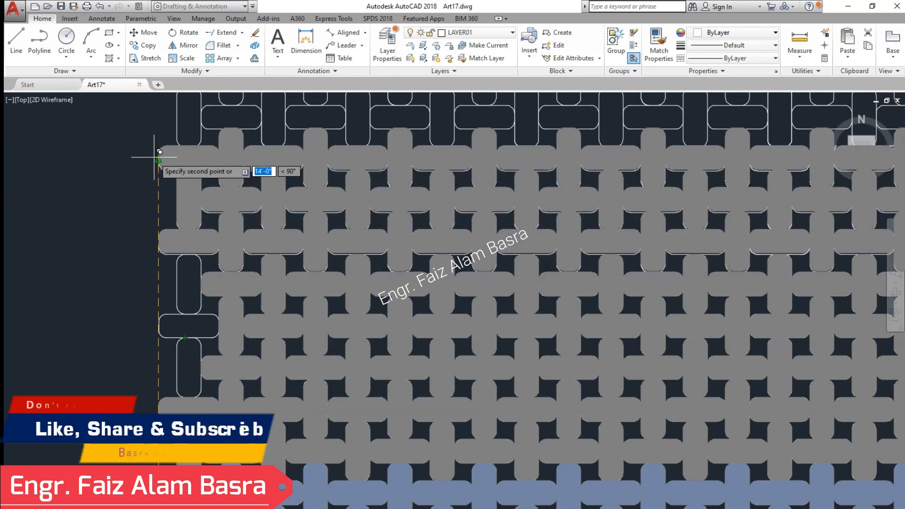
{"action": "scroll", "coordinate": [175, 347], "scroll_direction": "down", "scroll_amount": 1}
{"action": "scroll", "coordinate": [186, 137], "scroll_direction": "up", "scroll_amount": 1}
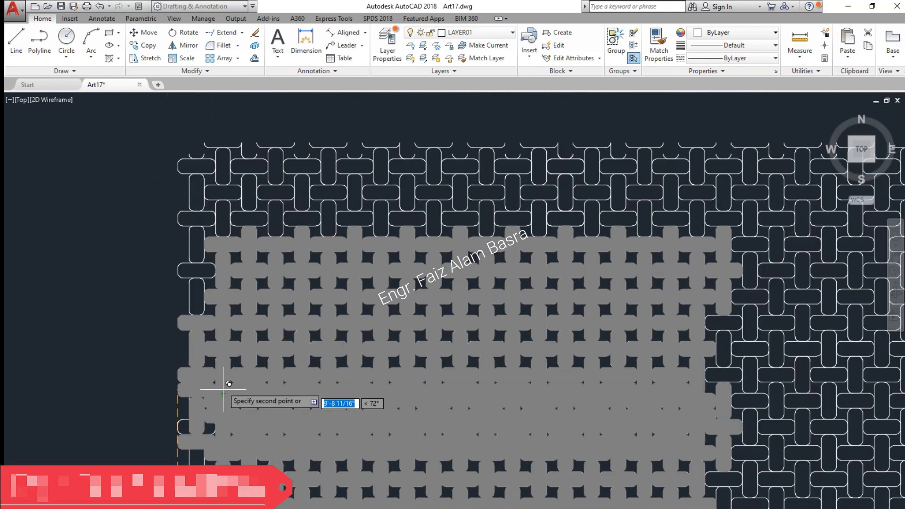
Fill the remaining upper rows with band copies, including one 24'-6" straight north, and finish copying.
{"action": "scroll", "coordinate": [238, 184], "scroll_direction": "up", "scroll_amount": 5}
{"action": "scroll", "coordinate": [277, 218], "scroll_direction": "down", "scroll_amount": 1}
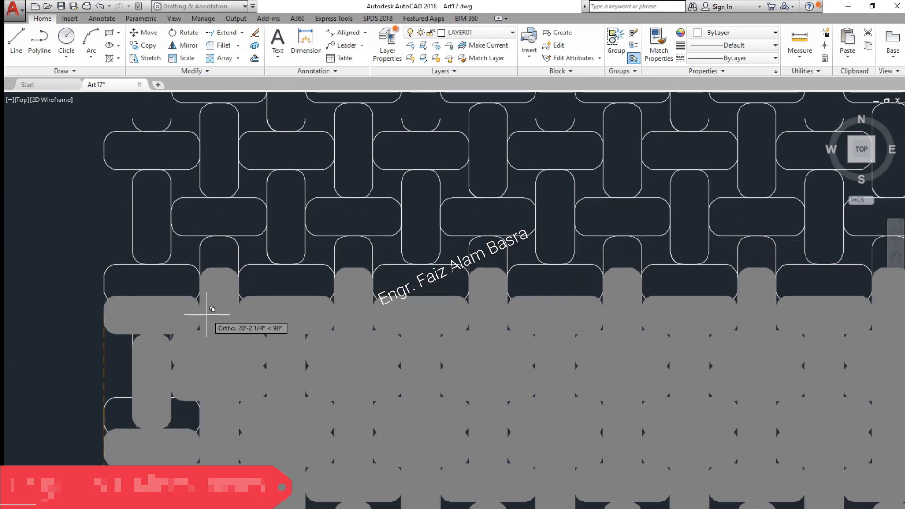
{"action": "scroll", "coordinate": [112, 156], "scroll_direction": "down", "scroll_amount": 3}
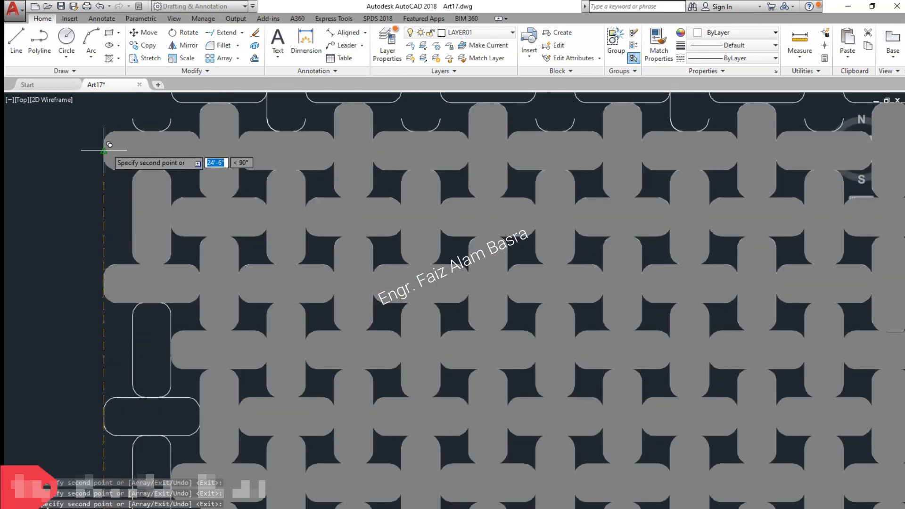
{"action": "scroll", "coordinate": [136, 165], "scroll_direction": "down", "scroll_amount": 2}
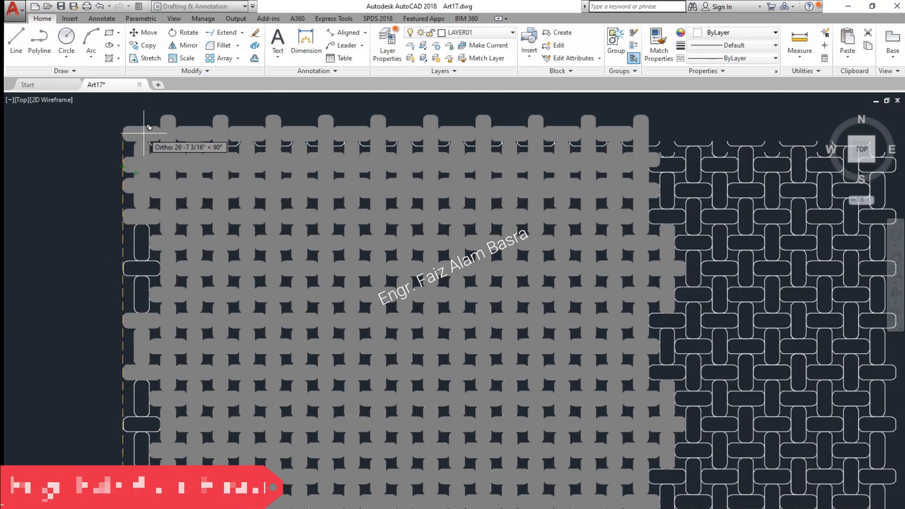
{"action": "key", "text": "Escape"}
Inspect the copied hatches across the weave for alignment with the rectangle outlines and for leftover gaps.
{"action": "scroll", "coordinate": [124, 133], "scroll_direction": "down", "scroll_amount": 1}
{"action": "scroll", "coordinate": [220, 240], "scroll_direction": "up", "scroll_amount": 2}
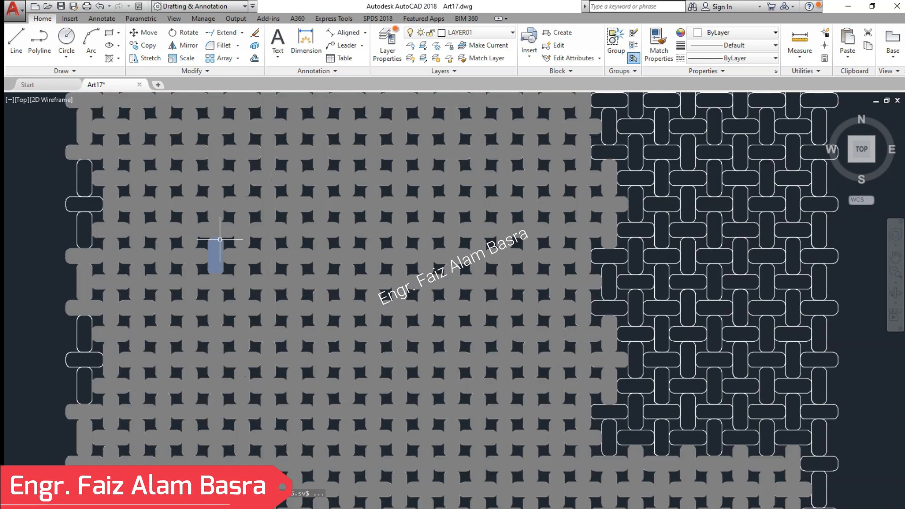
{"action": "scroll", "coordinate": [280, 299], "scroll_direction": "up", "scroll_amount": 2}
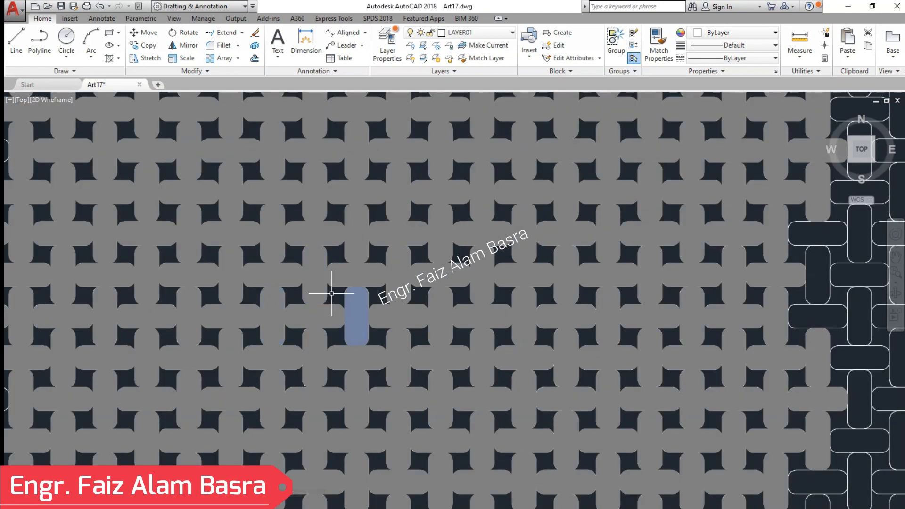
{"action": "scroll", "coordinate": [332, 293], "scroll_direction": "down", "scroll_amount": 5}
{"action": "scroll", "coordinate": [320, 264], "scroll_direction": "up", "scroll_amount": 7}
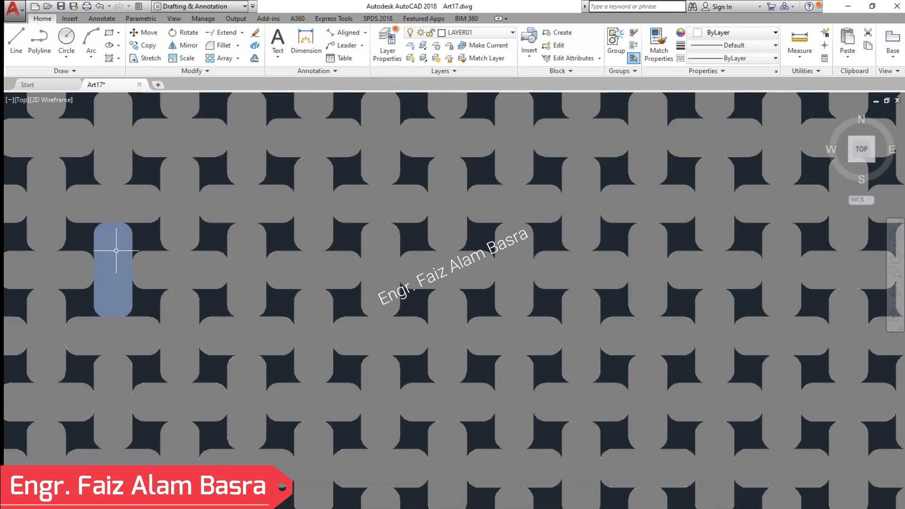
{"action": "scroll", "coordinate": [116, 250], "scroll_direction": "down", "scroll_amount": 3}
{"action": "scroll", "coordinate": [191, 258], "scroll_direction": "up", "scroll_amount": 3}
{"action": "scroll", "coordinate": [157, 264], "scroll_direction": "down", "scroll_amount": 3}
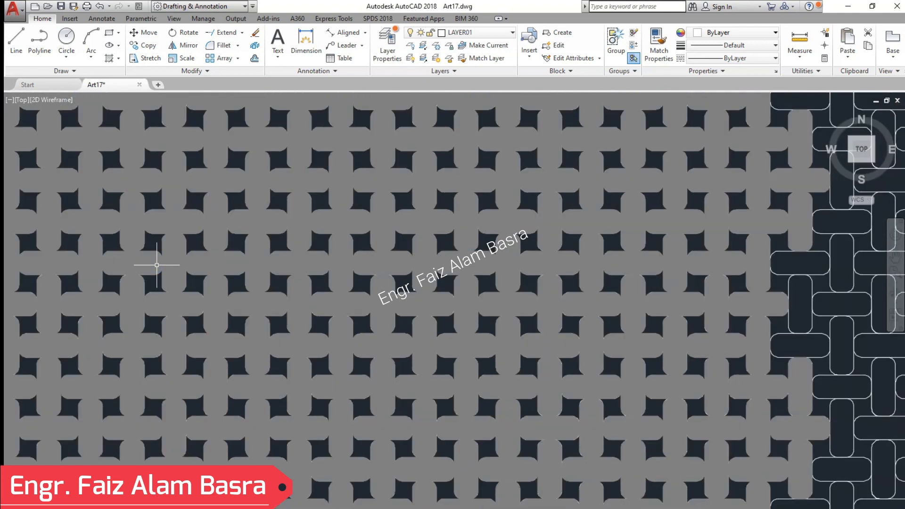
{"action": "scroll", "coordinate": [170, 266], "scroll_direction": "down", "scroll_amount": 3}
{"action": "scroll", "coordinate": [167, 266], "scroll_direction": "up", "scroll_amount": 3}
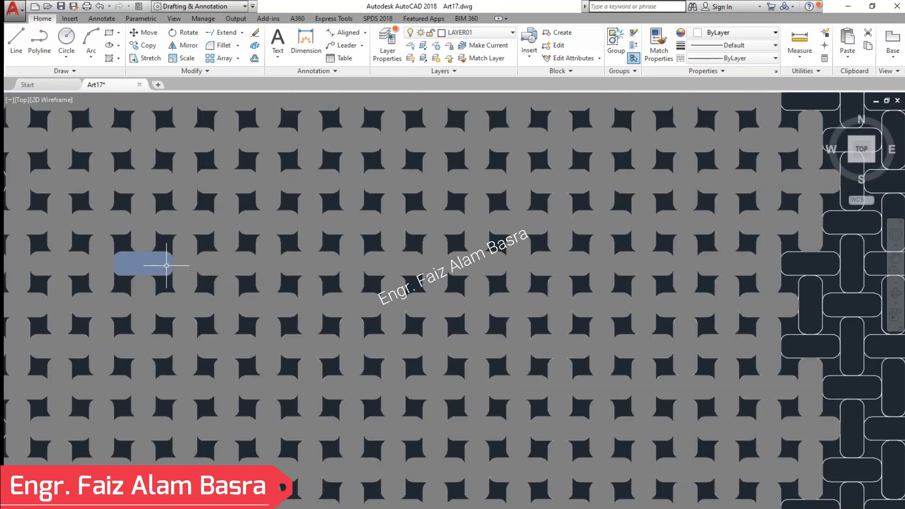
{"action": "scroll", "coordinate": [622, 290], "scroll_direction": "down", "scroll_amount": 2}
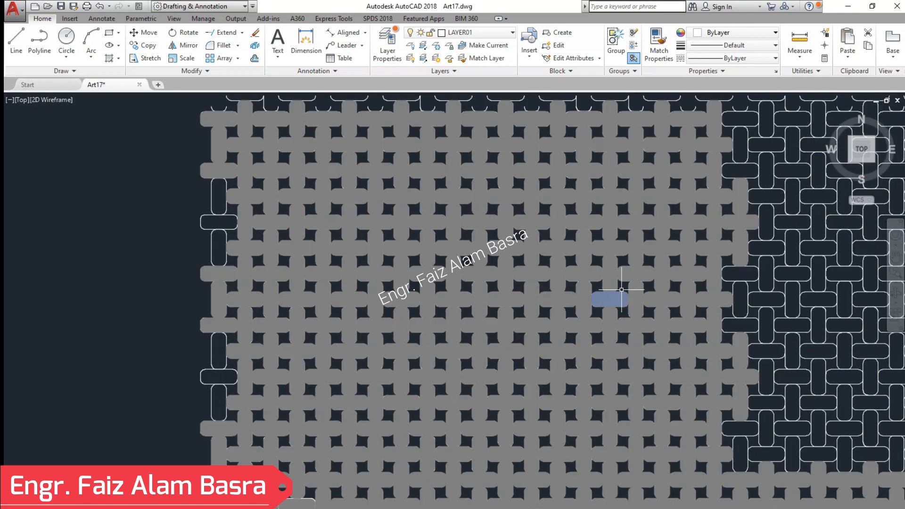
Delete the mostly unfilled eastern part of the pattern, including the overhanging end of the lowest band.
{"action": "scroll", "coordinate": [289, 269], "scroll_direction": "down", "scroll_amount": 2}
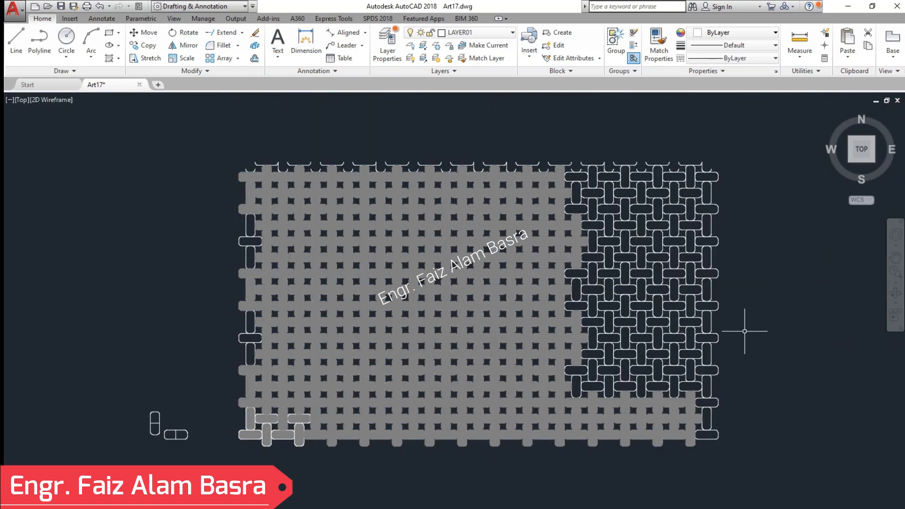
{"action": "left_click", "coordinate": [769, 457]}
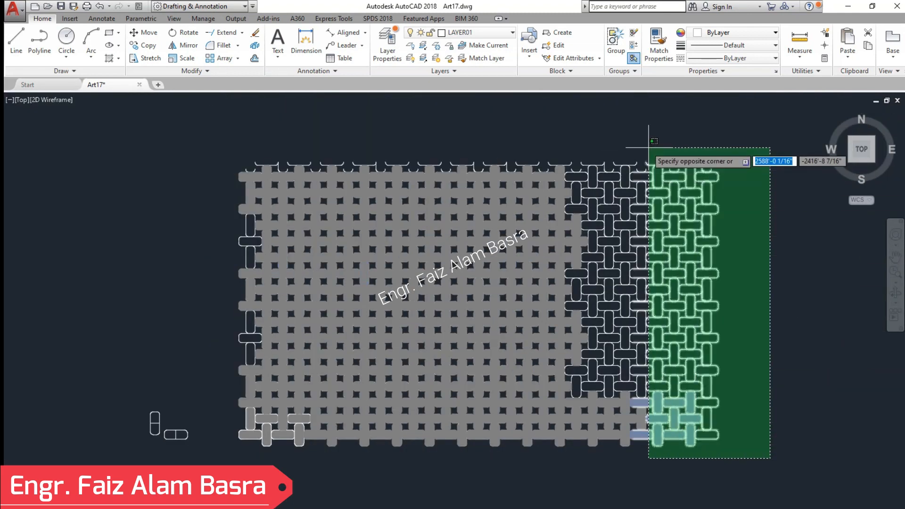
{"action": "left_click", "coordinate": [593, 132]}
{"action": "key", "text": "Delete"}
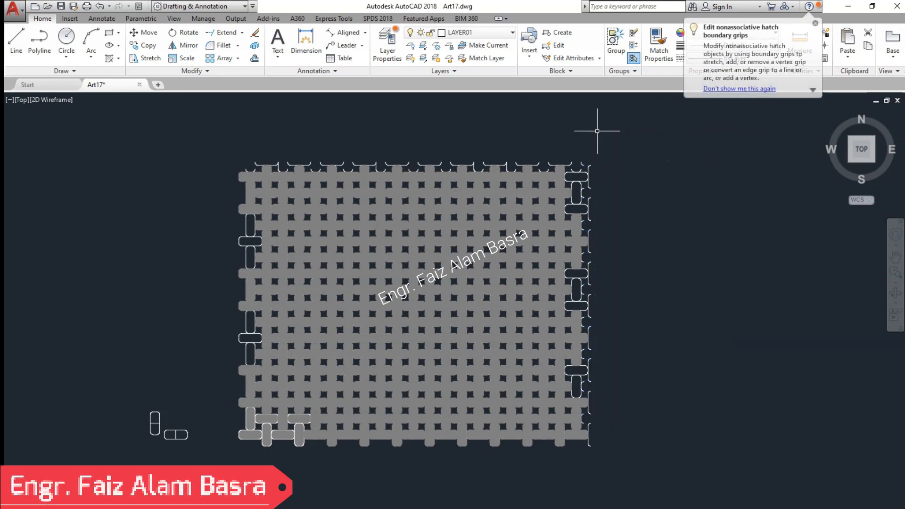
Change the fill of one horizontal rounded rectangle in the middle of the weave from solid to the GR_INVSPH gradient.
{"action": "scroll", "coordinate": [408, 324], "scroll_direction": "up", "scroll_amount": 6}
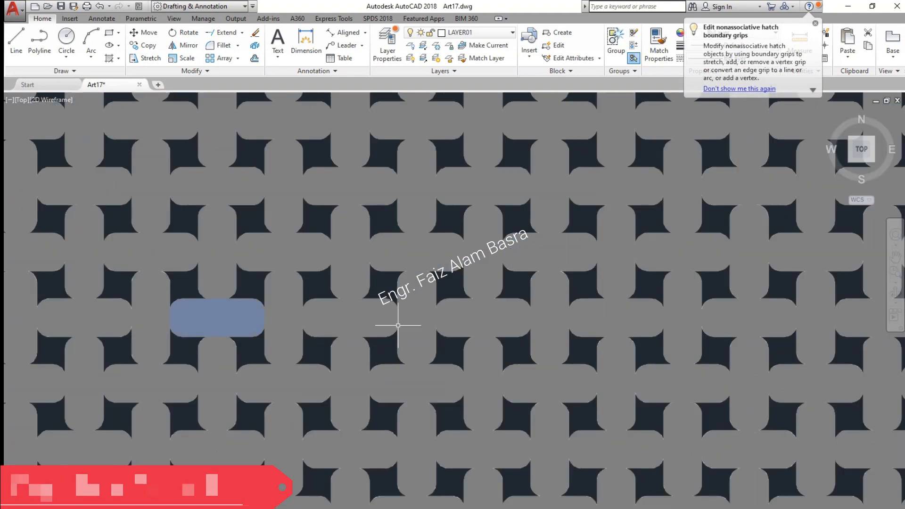
{"action": "mouse_move", "coordinate": [629, 303]}
{"action": "middle_mouse_down"}
{"action": "mouse_move", "coordinate": [594, 328]}
{"action": "mouse_move", "coordinate": [588, 280]}
{"action": "middle_mouse_up"}
{"action": "left_click_drag", "start_coordinate": [589, 280], "coordinate": [600, 254]}
{"action": "mouse_move", "coordinate": [548, 346]}
{"action": "left_mouse_down"}
{"action": "mouse_move", "coordinate": [565, 269]}
{"action": "mouse_move", "coordinate": [569, 299]}
{"action": "left_mouse_up"}
{"action": "right_click", "coordinate": [449, 301]}
{"action": "left_click", "coordinate": [481, 308]}
{"action": "left_click", "coordinate": [405, 285]}
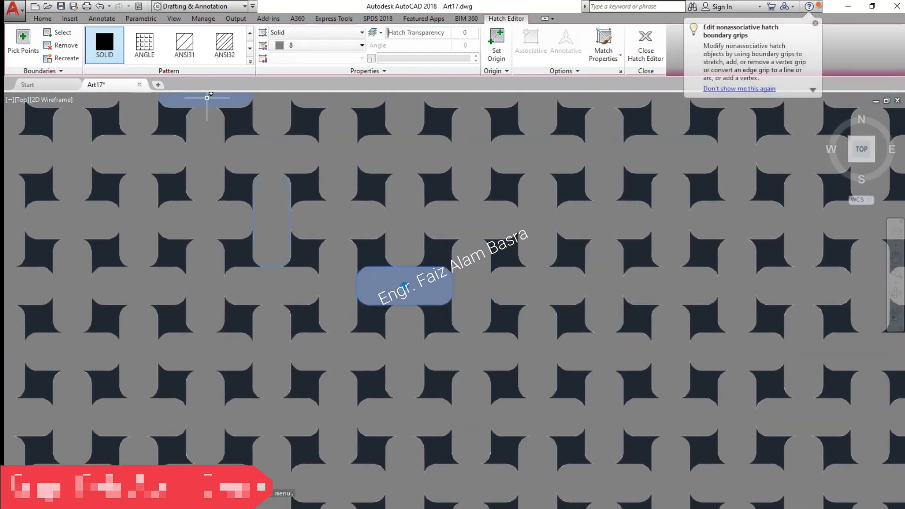
{"action": "scroll", "coordinate": [191, 45], "scroll_direction": "down", "scroll_amount": 5}
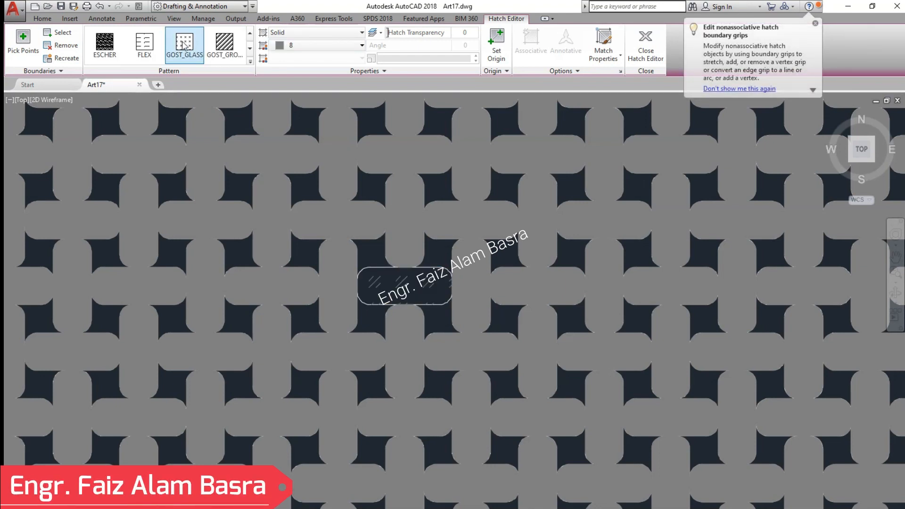
{"action": "scroll", "coordinate": [183, 45], "scroll_direction": "down", "scroll_amount": 1}
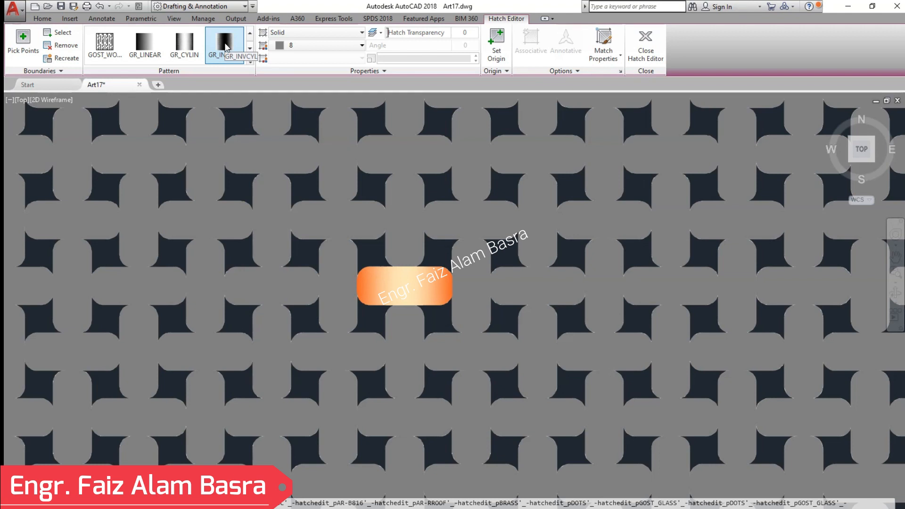
{"action": "scroll", "coordinate": [194, 46], "scroll_direction": "down", "scroll_amount": 1}
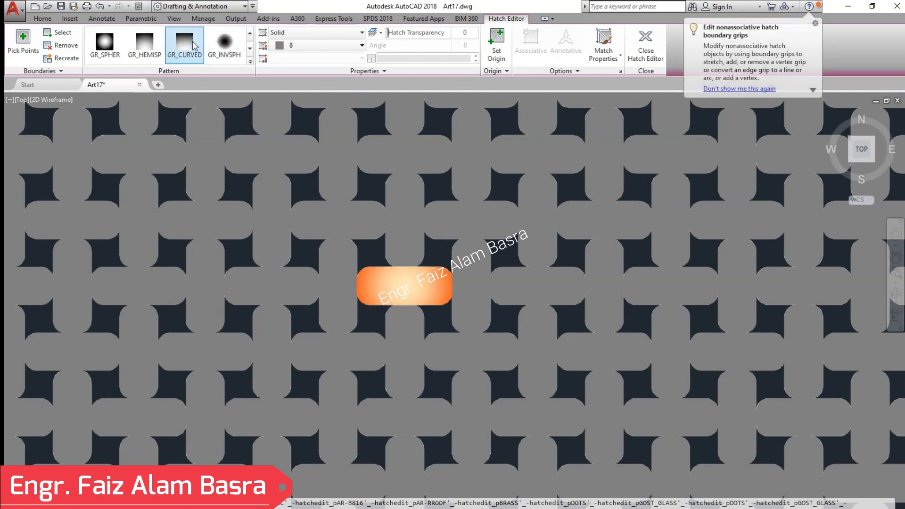
{"action": "left_click", "coordinate": [225, 44]}
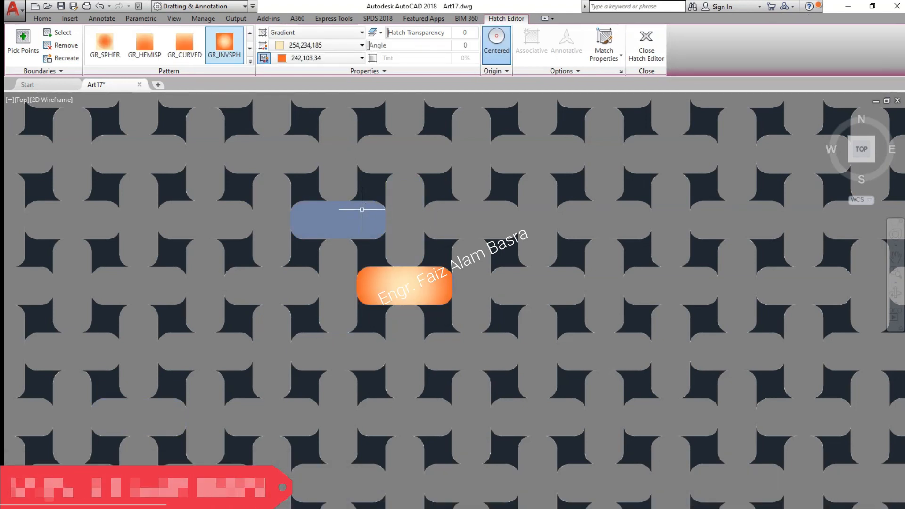
{"action": "key", "text": "Escape"}
Set the gradient rectangle's two colours to white 255,255,255 and dark grey 99,100,102, then check its look.
{"action": "left_click", "coordinate": [405, 286]}
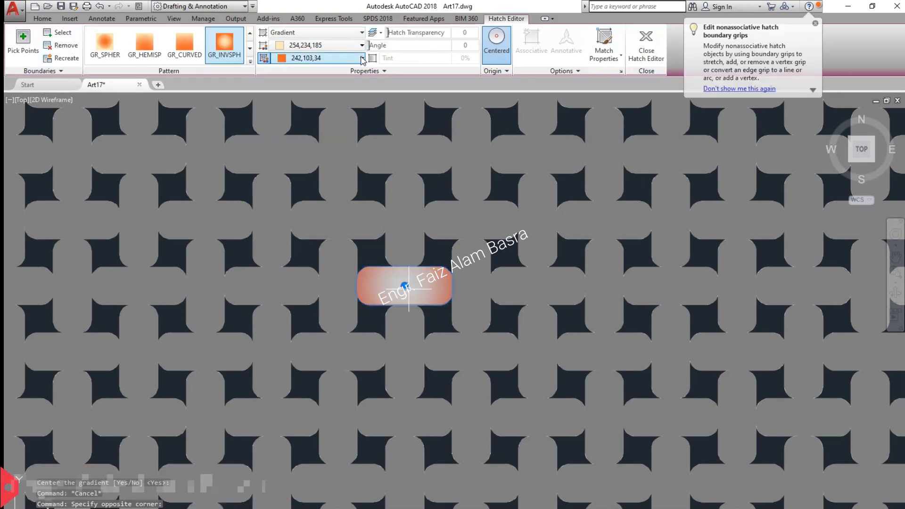
{"action": "left_click", "coordinate": [295, 58]}
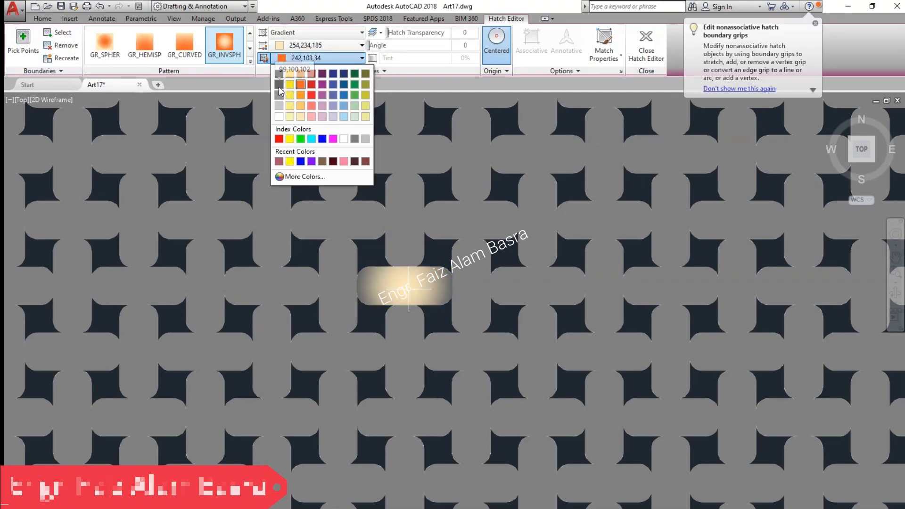
{"action": "left_click", "coordinate": [279, 95]}
{"action": "left_click", "coordinate": [361, 45]}
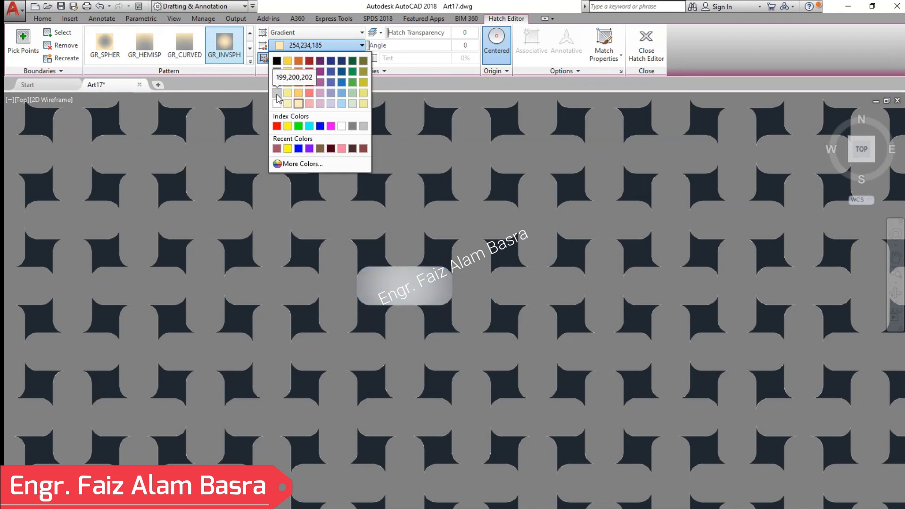
{"action": "left_click", "coordinate": [277, 104]}
{"action": "left_click", "coordinate": [362, 58]}
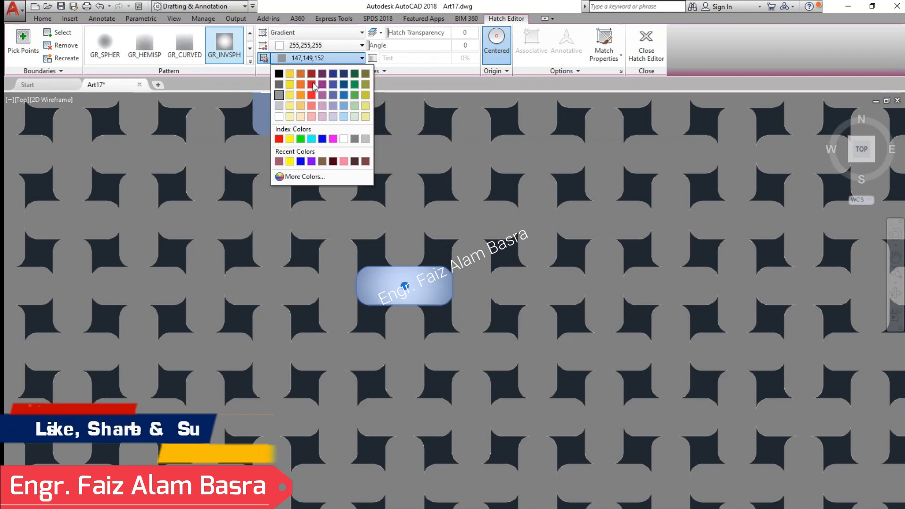
{"action": "left_click", "coordinate": [279, 85]}
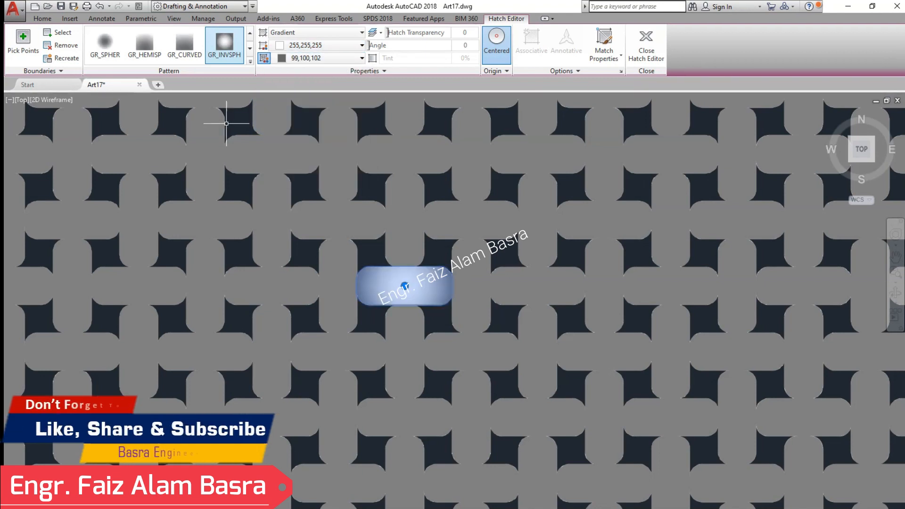
{"action": "key", "text": "Return"}
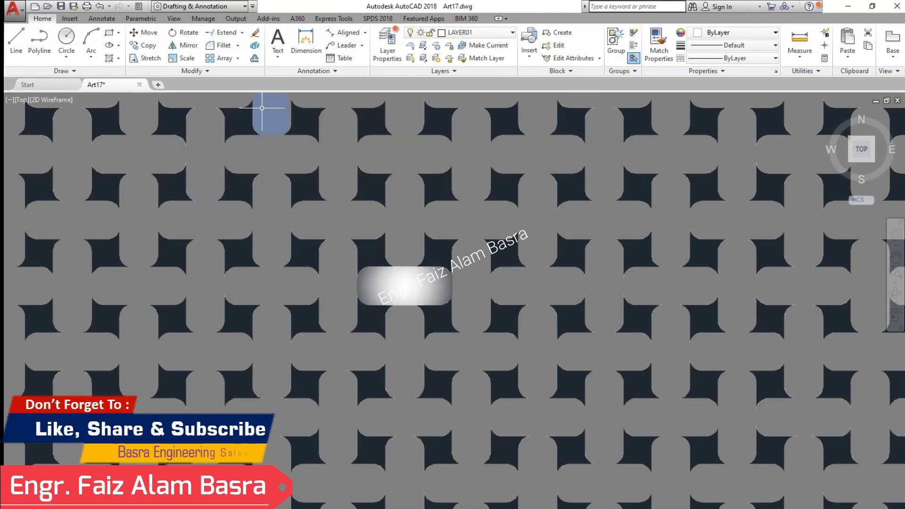
{"action": "left_click", "coordinate": [387, 274]}
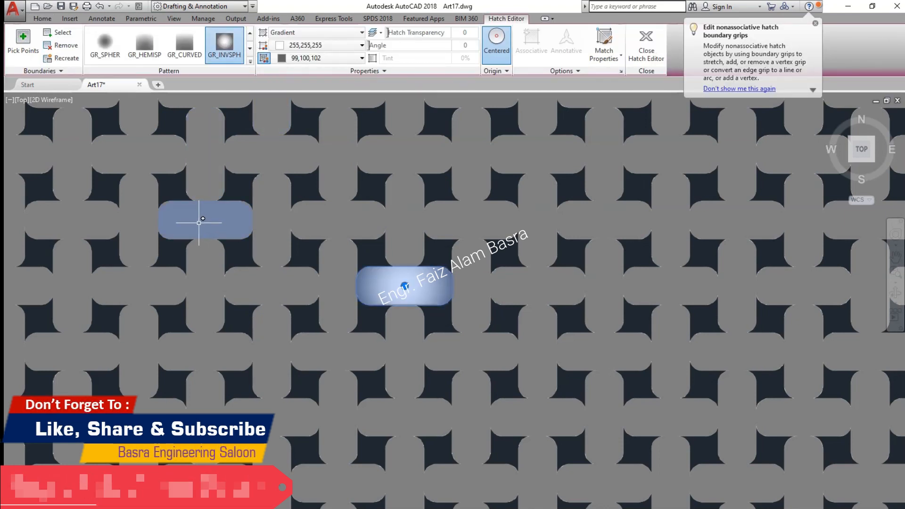
{"action": "key", "text": "Return"}
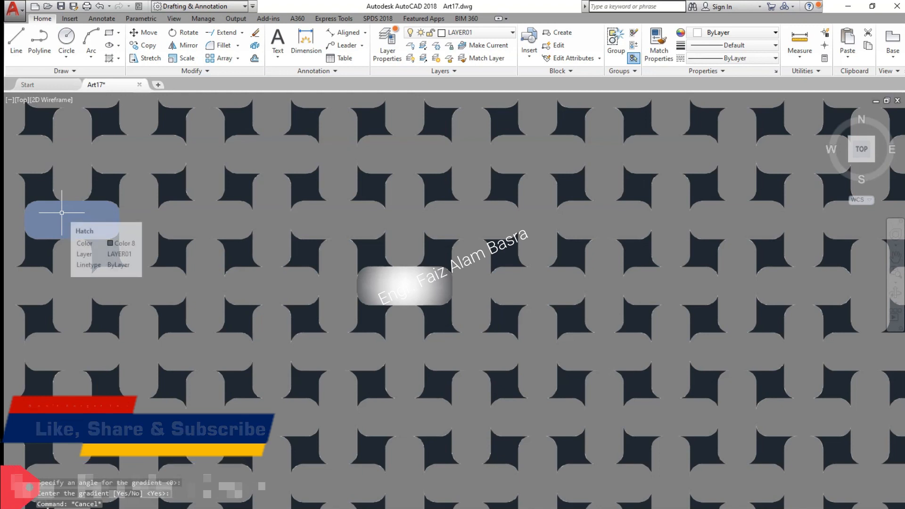
Match the gradient rectangle's properties onto the other visible horizontal rectangles in its own row.
{"action": "left_click", "coordinate": [659, 42]}
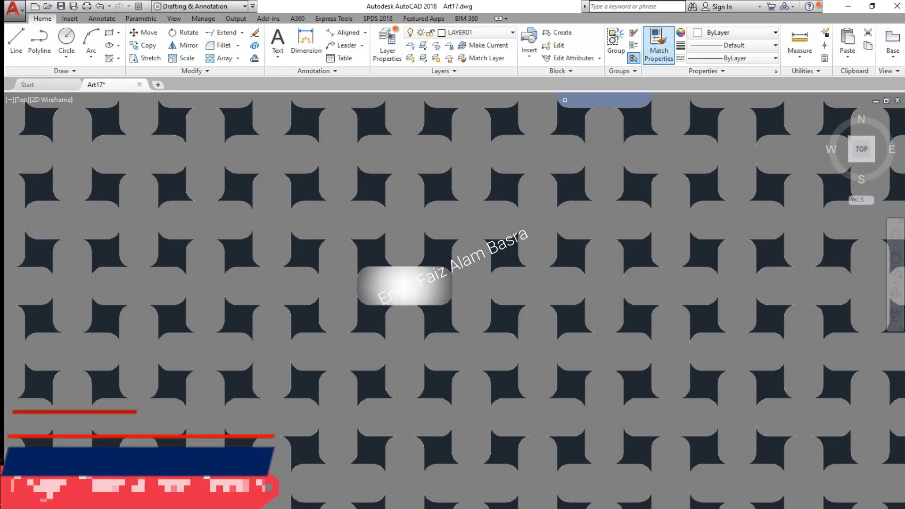
{"action": "left_click", "coordinate": [396, 292]}
{"action": "left_click", "coordinate": [313, 285]}
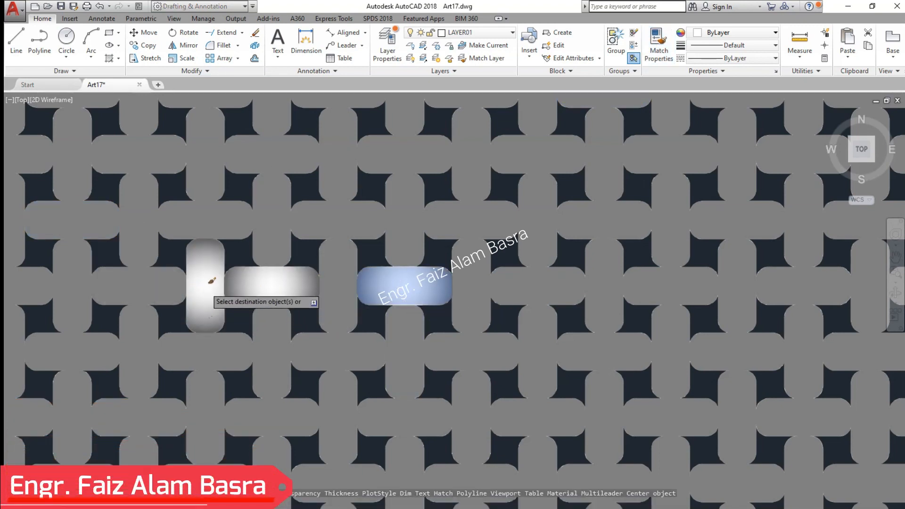
{"action": "left_click", "coordinate": [142, 286]}
{"action": "left_click", "coordinate": [28, 285]}
{"action": "left_click", "coordinate": [540, 281]}
{"action": "left_click", "coordinate": [672, 282]}
{"action": "left_click", "coordinate": [782, 283]}
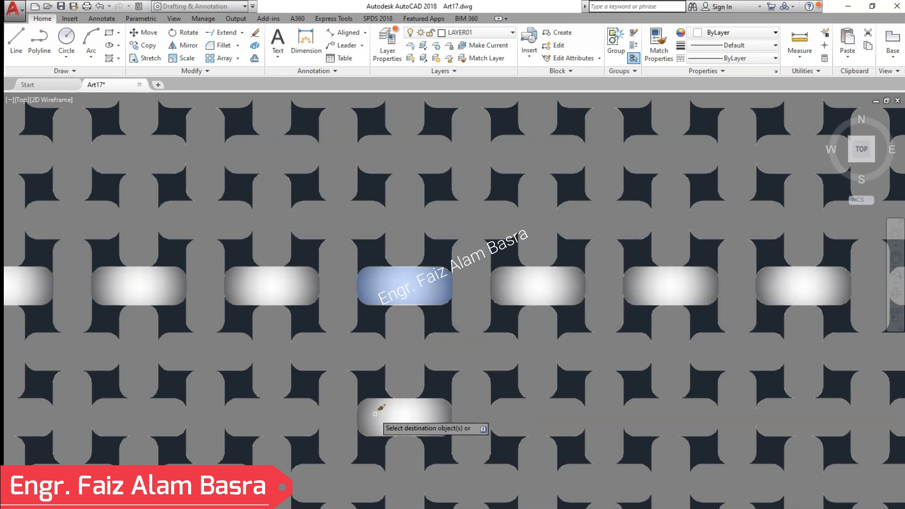
Match the grey-white gradient onto the horizontal rectangles in the first row below the source rectangle.
{"action": "left_click", "coordinate": [221, 351]}
{"action": "left_click", "coordinate": [85, 350]}
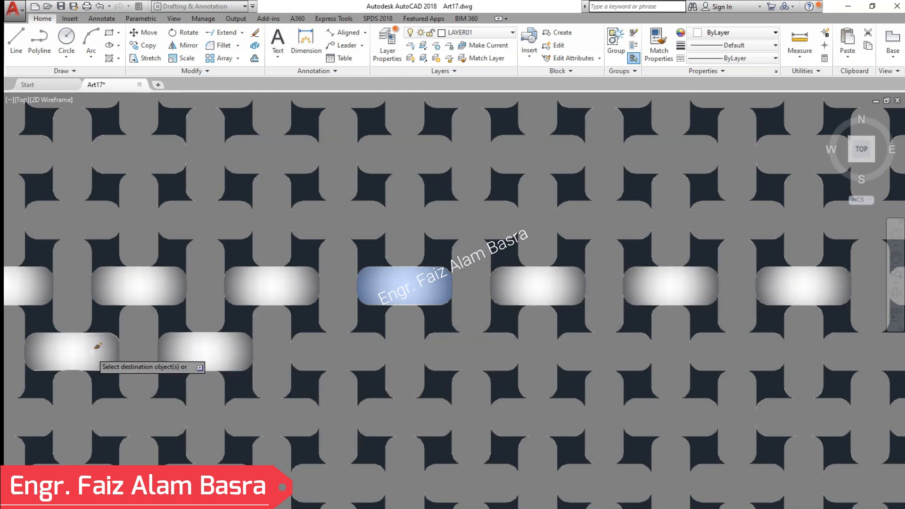
{"action": "left_click", "coordinate": [484, 346]}
{"action": "left_click", "coordinate": [607, 348]}
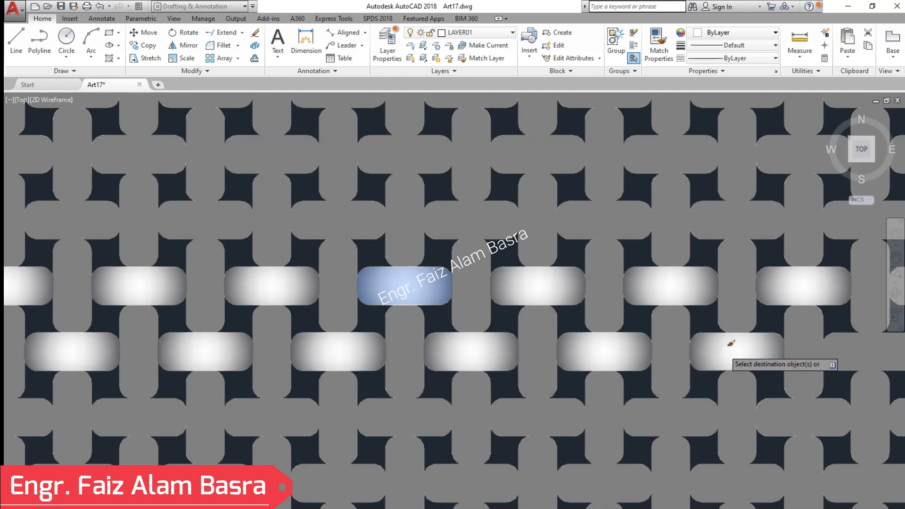
{"action": "left_click", "coordinate": [840, 349]}
Match the gradient onto the horizontal rectangles in the second row below the source, working from east to west.
{"action": "left_click", "coordinate": [793, 412]}
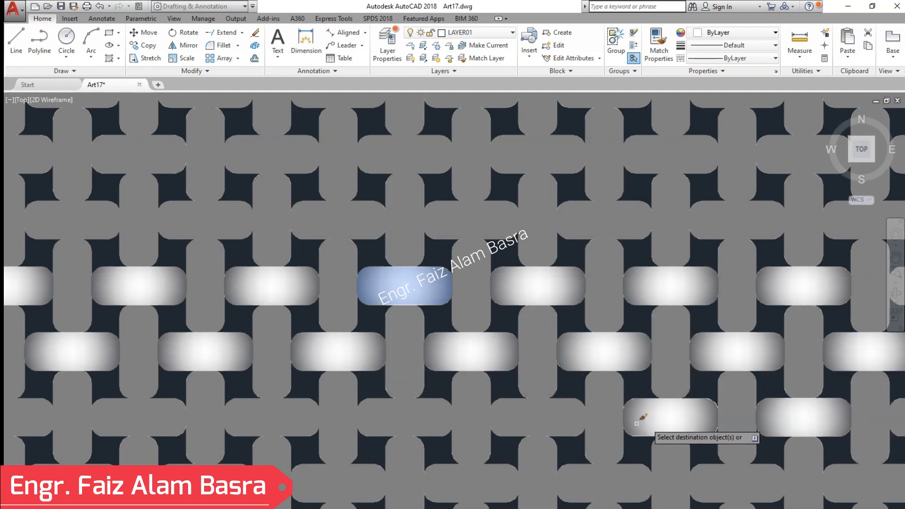
{"action": "left_click", "coordinate": [643, 414]}
{"action": "left_click", "coordinate": [527, 414]}
{"action": "left_click", "coordinate": [405, 414]}
{"action": "left_click", "coordinate": [302, 415]}
{"action": "left_click", "coordinate": [163, 412]}
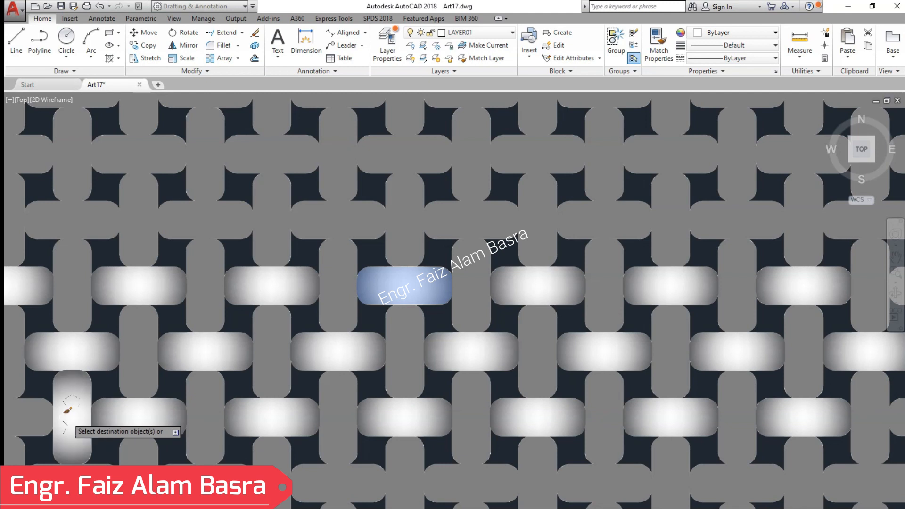
{"action": "left_click", "coordinate": [32, 410]}
Match the gradient onto two western rectangles in the first row above the source and most of the second row above.
{"action": "left_click", "coordinate": [77, 207]}
{"action": "left_click", "coordinate": [215, 218]}
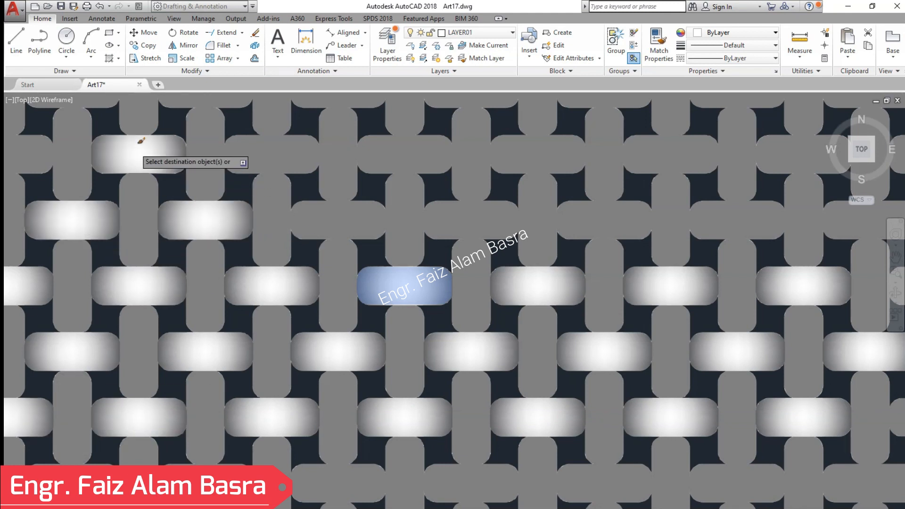
{"action": "left_click", "coordinate": [141, 154]}
{"action": "left_click", "coordinate": [36, 153]}
{"action": "left_click", "coordinate": [273, 153]}
{"action": "left_click", "coordinate": [412, 153]}
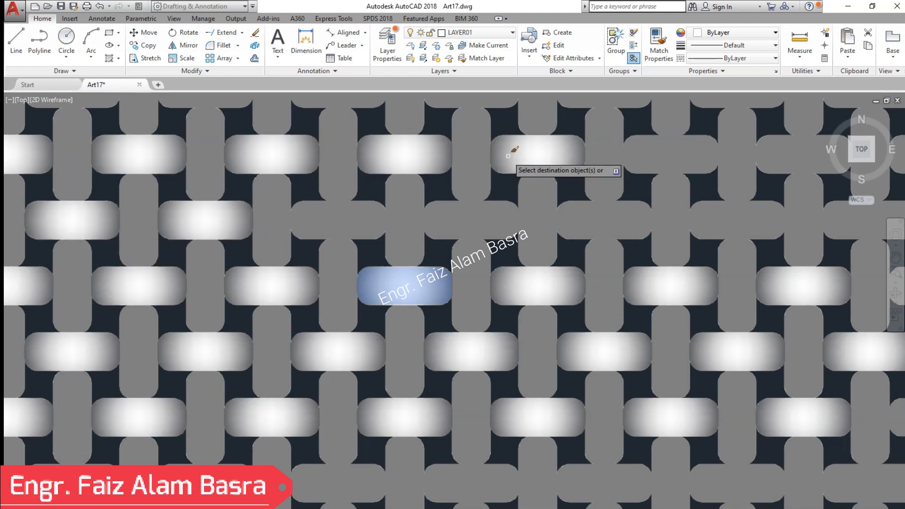
{"action": "left_click", "coordinate": [514, 145]}
{"action": "left_click", "coordinate": [672, 145]}
Match the gradient onto the remaining visible horizontal rectangles in the two rows above the source.
{"action": "left_click", "coordinate": [727, 206]}
{"action": "left_click", "coordinate": [622, 222]}
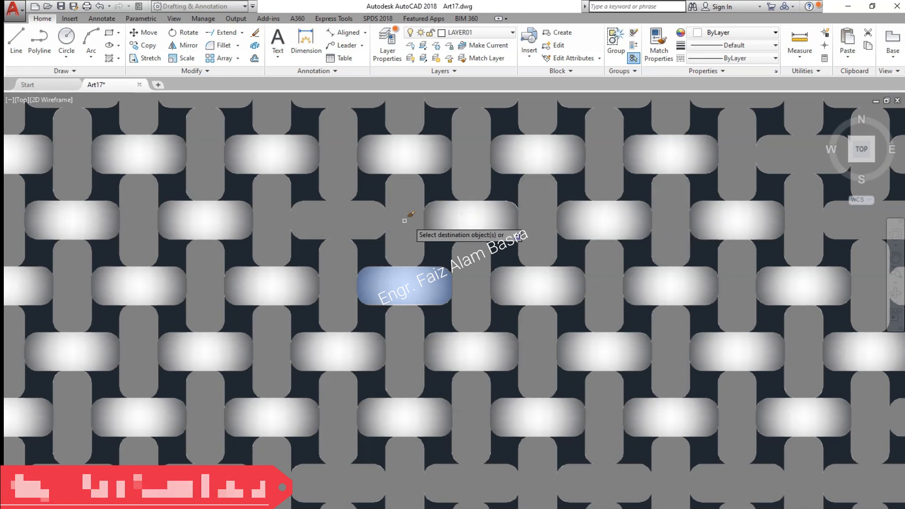
{"action": "left_click", "coordinate": [368, 217]}
{"action": "left_click", "coordinate": [476, 210]}
{"action": "left_click", "coordinate": [807, 147]}
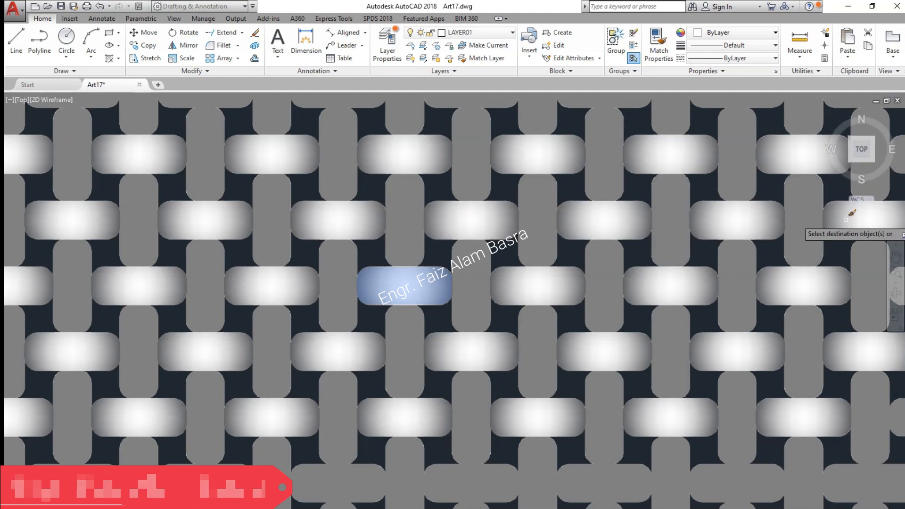
Match the gradient onto the third row of horizontal rectangles above the source and the western rectangle of the first row above.
{"action": "scroll", "coordinate": [417, 228], "scroll_direction": "down", "scroll_amount": 2}
{"action": "left_click", "coordinate": [704, 141]}
{"action": "left_click", "coordinate": [621, 141]}
{"action": "left_click", "coordinate": [538, 141]}
{"action": "left_click", "coordinate": [456, 141]}
{"action": "left_click", "coordinate": [373, 141]}
{"action": "left_click", "coordinate": [290, 142]}
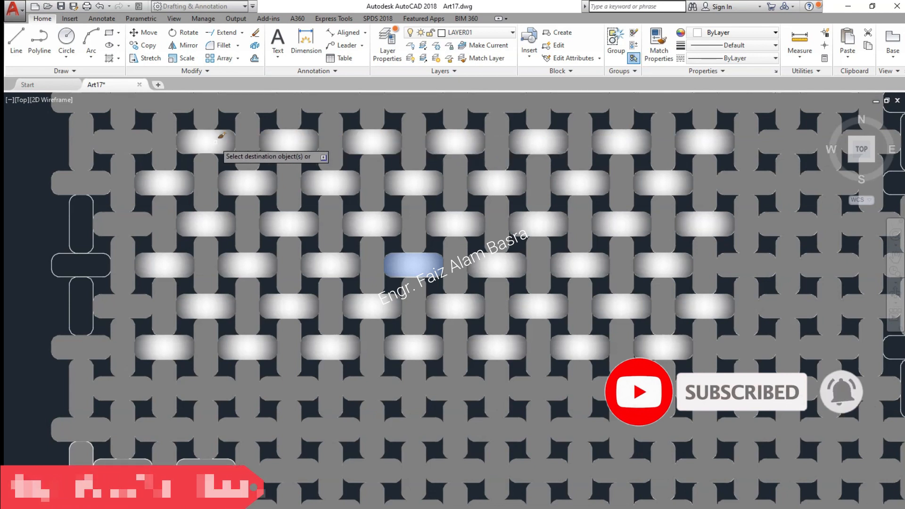
{"action": "left_click", "coordinate": [206, 142]}
{"action": "left_click", "coordinate": [122, 141]}
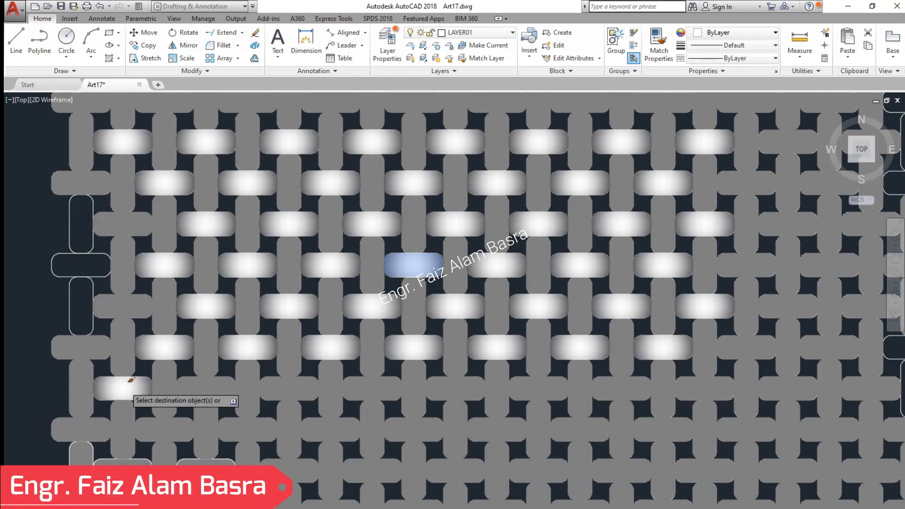
{"action": "left_click", "coordinate": [120, 224]}
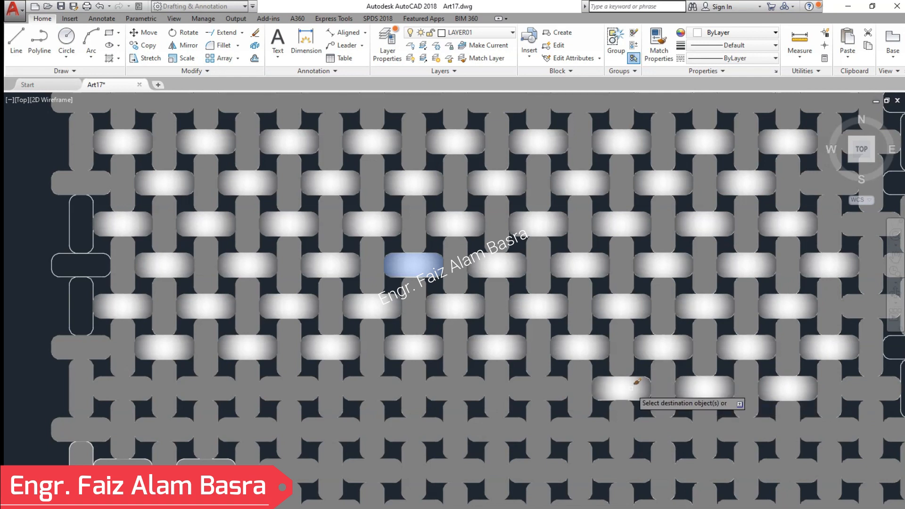
Match the gradient onto the horizontal rectangles in the third and fourth rows below the source.
{"action": "left_click", "coordinate": [629, 388]}
{"action": "left_click", "coordinate": [536, 388]}
{"action": "left_click", "coordinate": [453, 389]}
{"action": "left_click", "coordinate": [358, 389]}
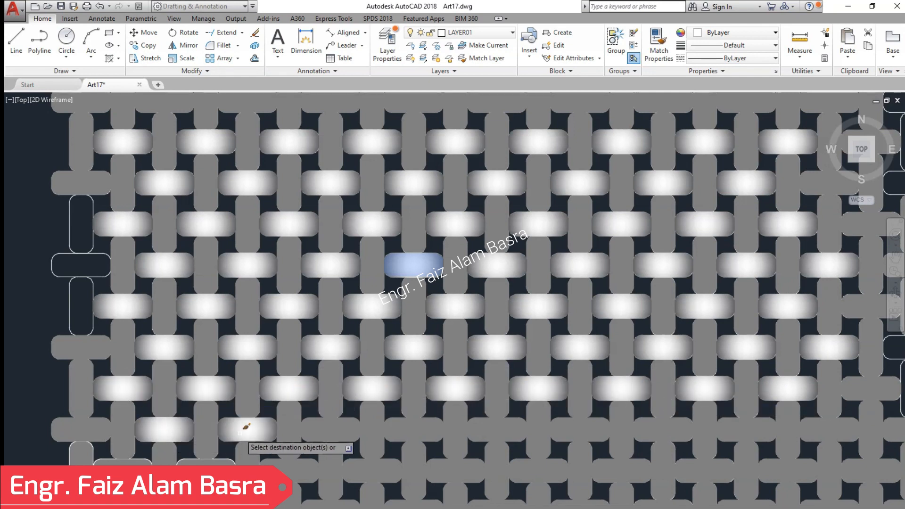
Match the gradient onto the horizontal rectangles in the fifth row below the source, from east to west.
{"action": "left_click", "coordinate": [811, 466]}
{"action": "left_click", "coordinate": [711, 468]}
{"action": "left_click", "coordinate": [624, 468]}
{"action": "left_click", "coordinate": [539, 469]}
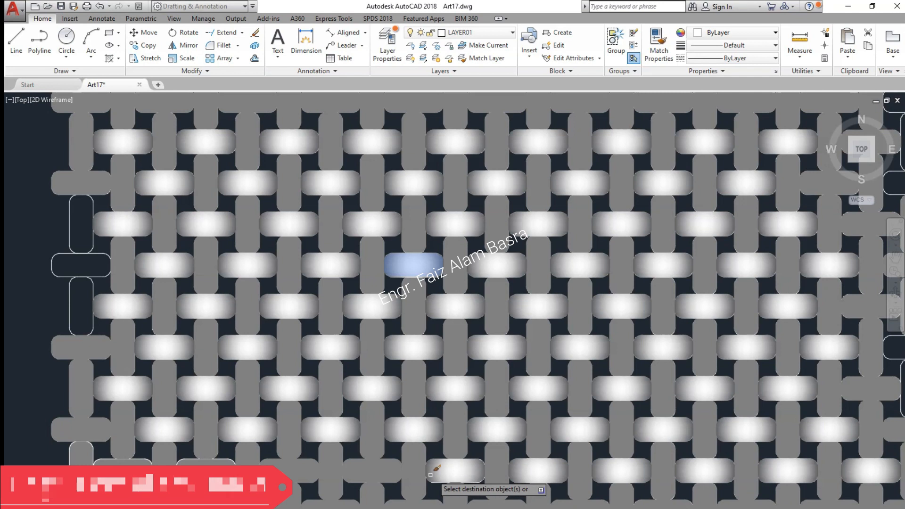
{"action": "left_click", "coordinate": [430, 474]}
{"action": "left_click", "coordinate": [370, 474]}
{"action": "left_click", "coordinate": [295, 474]}
{"action": "left_click", "coordinate": [207, 464]}
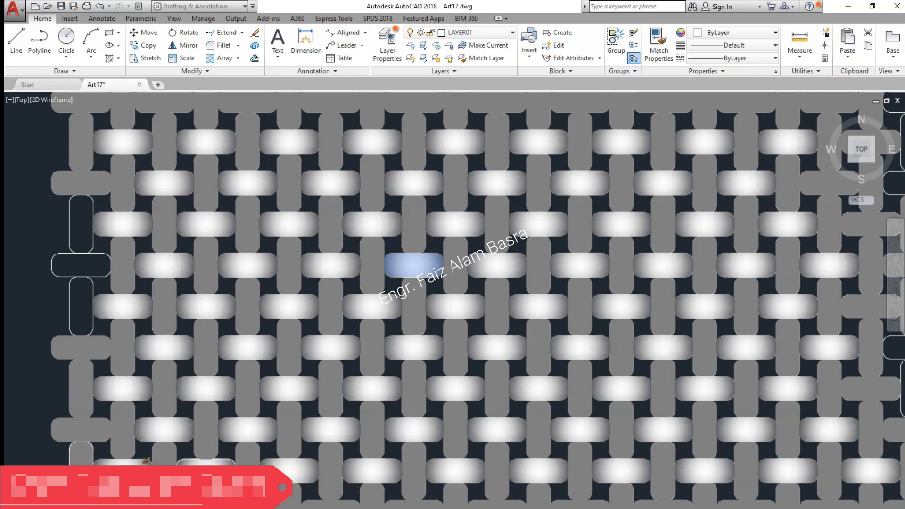
Match the gradient onto three rectangles in the fourth row above the source and the visible horizontal rectangles in the fifth row above.
{"action": "scroll", "coordinate": [361, 283], "scroll_direction": "down", "scroll_amount": 2}
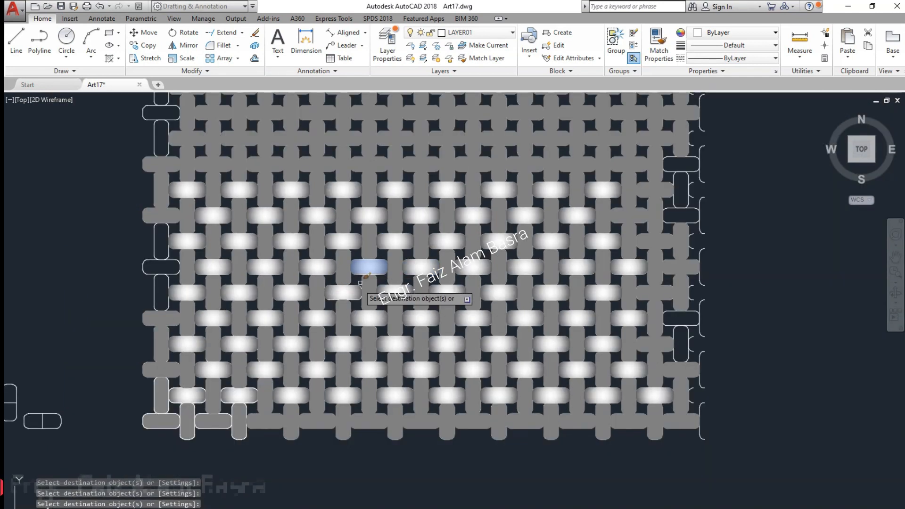
{"action": "scroll", "coordinate": [372, 97], "scroll_direction": "up", "scroll_amount": 4}
{"action": "left_click", "coordinate": [363, 262]}
{"action": "left_click", "coordinate": [247, 261]}
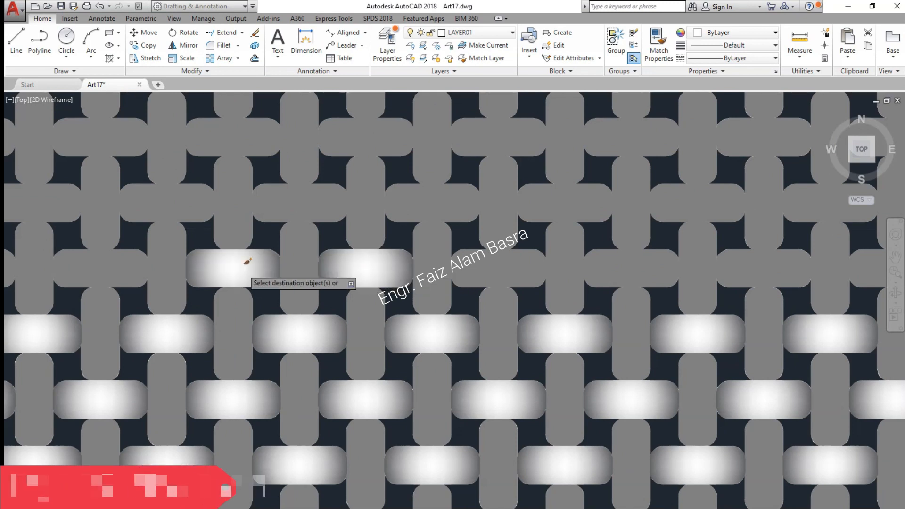
{"action": "left_click", "coordinate": [101, 267]}
{"action": "left_click", "coordinate": [55, 203]}
{"action": "left_click", "coordinate": [151, 203]}
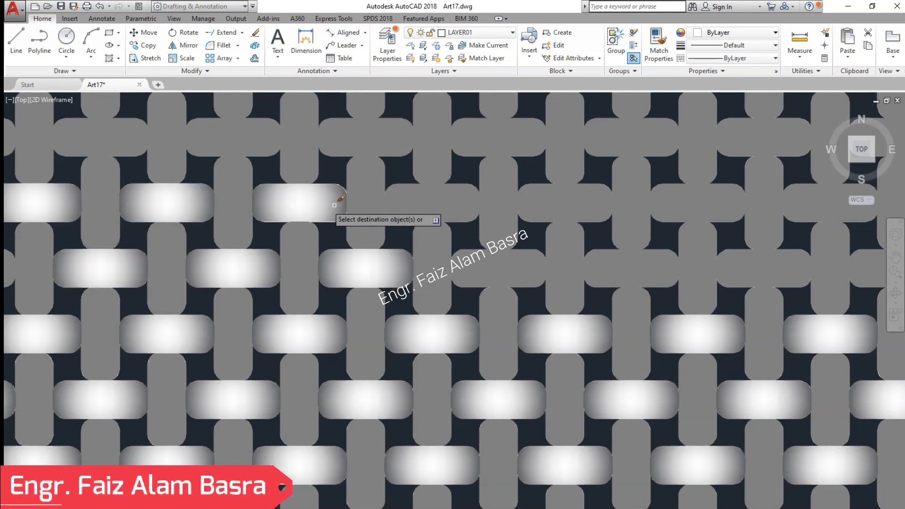
{"action": "left_click", "coordinate": [334, 205]}
{"action": "left_click", "coordinate": [438, 202]}
{"action": "left_click", "coordinate": [547, 198]}
{"action": "left_click", "coordinate": [693, 198]}
{"action": "left_click", "coordinate": [834, 197]}
Complete the gradient on the fourth row above the source and extend it to the sixth and seventh rows above.
{"action": "left_click", "coordinate": [873, 266]}
{"action": "left_click", "coordinate": [773, 264]}
{"action": "left_click", "coordinate": [642, 264]}
{"action": "left_click", "coordinate": [499, 264]}
{"action": "scroll", "coordinate": [456, 278], "scroll_direction": "down", "scroll_amount": 2}
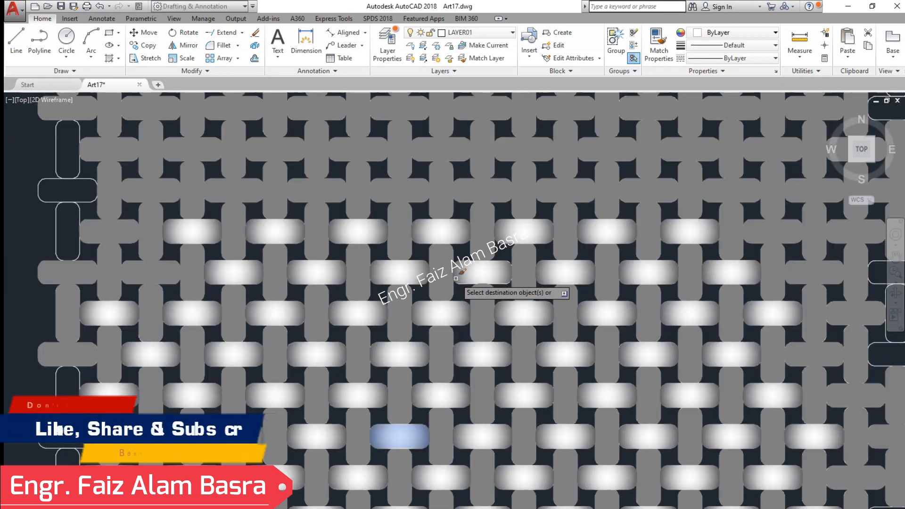
{"action": "left_click", "coordinate": [136, 269]}
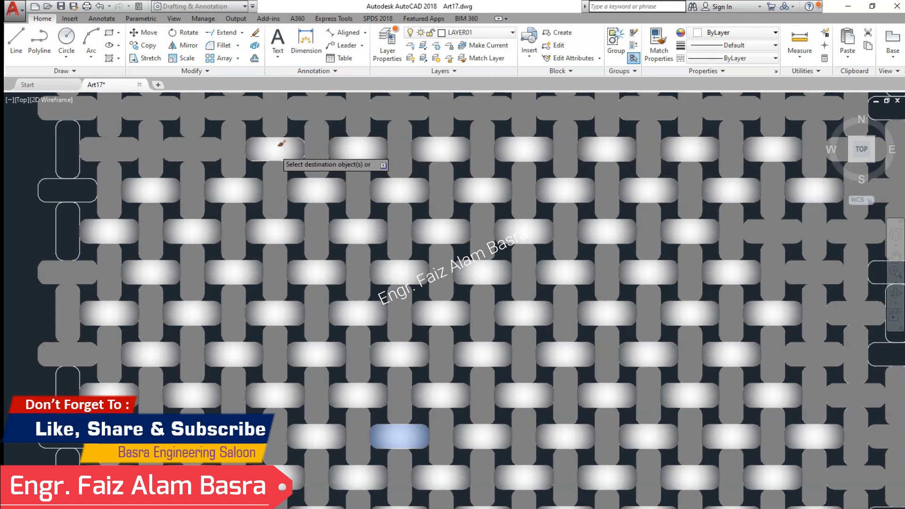
Match the gradient onto the still-grey horizontal rectangles at the eastern ends of the rows, from the fifth row above the source downward.
{"action": "left_click", "coordinate": [754, 230]}
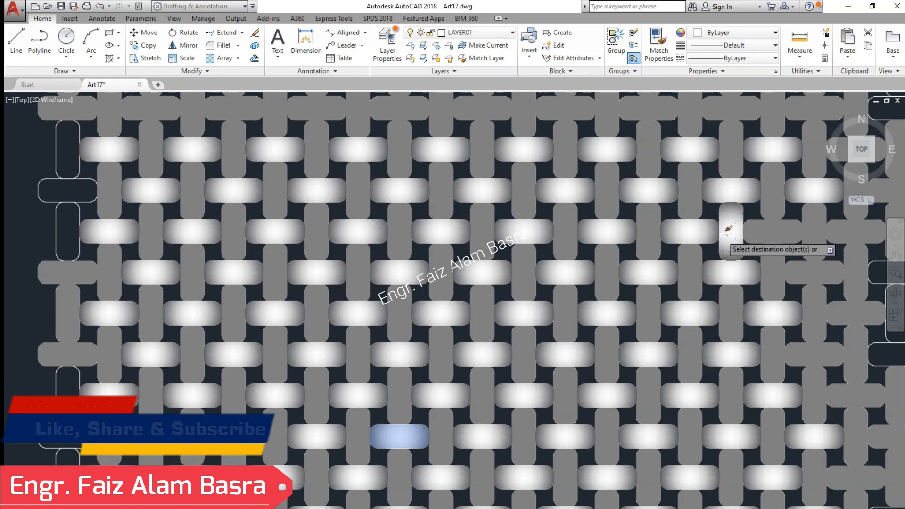
{"action": "left_click", "coordinate": [847, 230]}
{"action": "left_click", "coordinate": [832, 265]}
{"action": "left_click", "coordinate": [848, 307]}
{"action": "left_click", "coordinate": [817, 359]}
{"action": "left_click", "coordinate": [842, 393]}
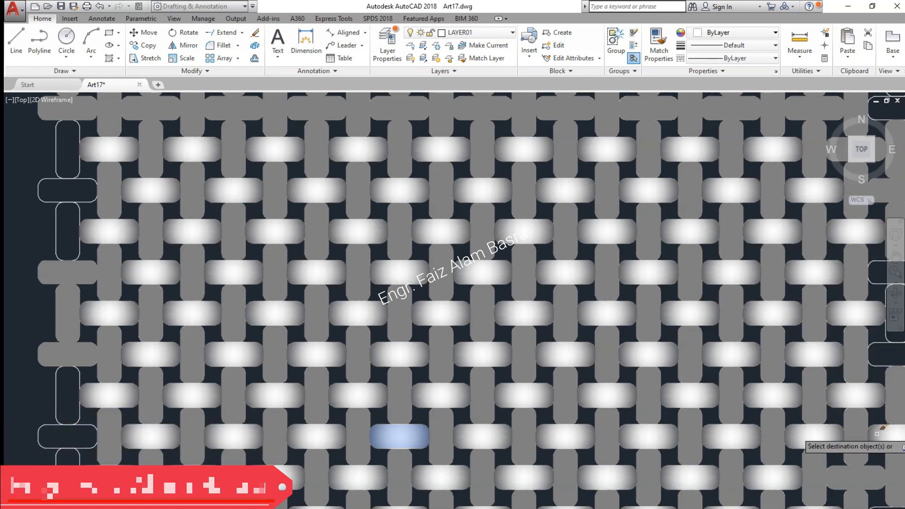
{"action": "left_click", "coordinate": [865, 458]}
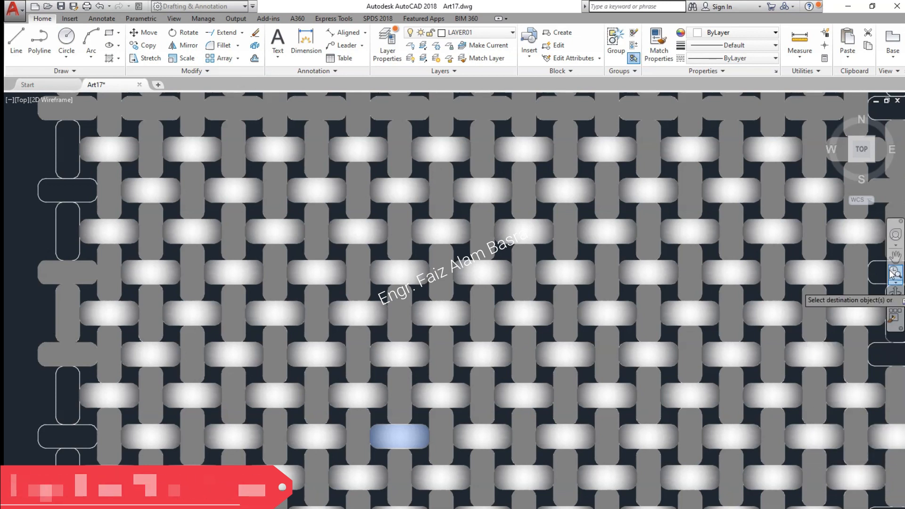
Match the gradient onto the leftover filled horizontal rectangles along the weave's western and eastern edges.
{"action": "scroll", "coordinate": [469, 208], "scroll_direction": "up", "scroll_amount": 2}
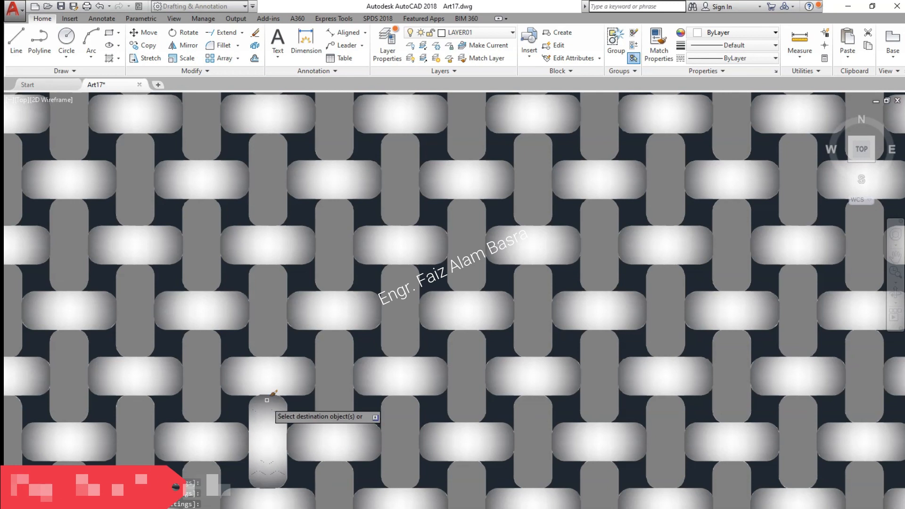
{"action": "scroll", "coordinate": [275, 417], "scroll_direction": "down", "scroll_amount": 5}
{"action": "scroll", "coordinate": [249, 418], "scroll_direction": "up", "scroll_amount": 3}
{"action": "scroll", "coordinate": [303, 236], "scroll_direction": "down", "scroll_amount": 3}
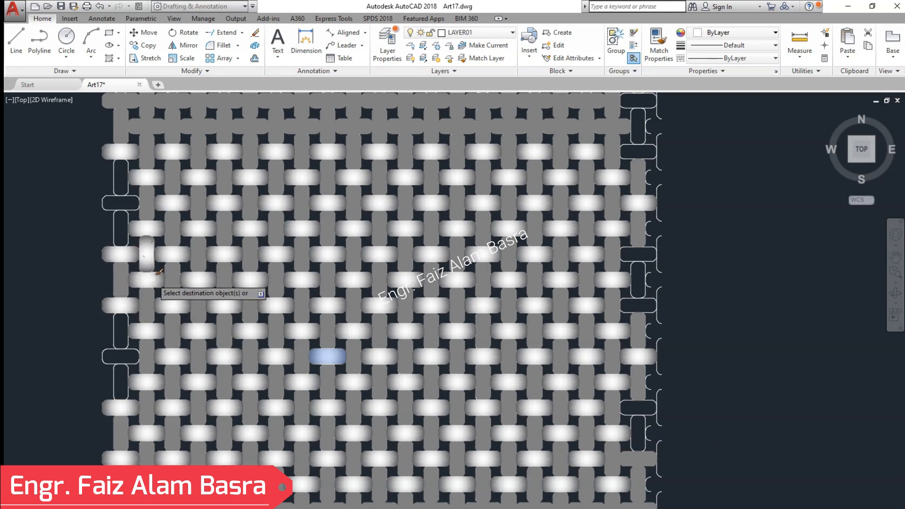
{"action": "scroll", "coordinate": [306, 228], "scroll_direction": "up", "scroll_amount": 2}
{"action": "scroll", "coordinate": [320, 360], "scroll_direction": "down", "scroll_amount": 2}
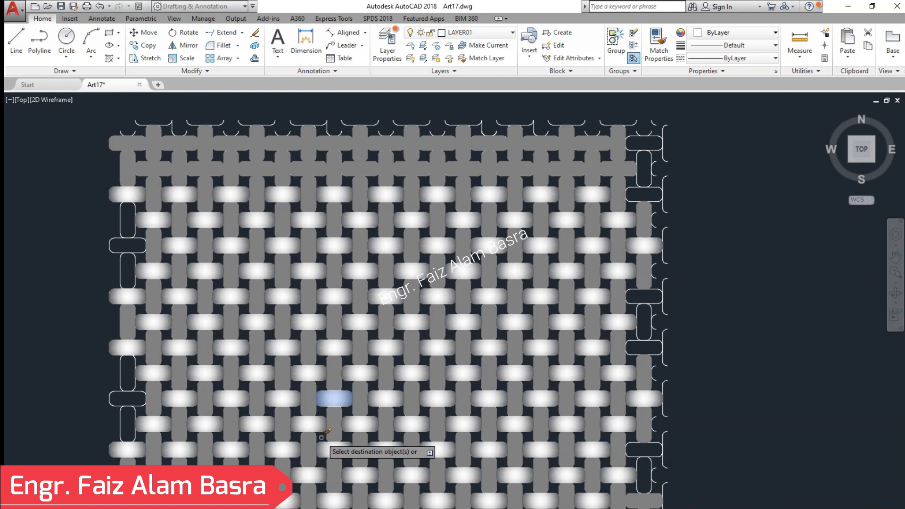
End the property matching and inspect the gradient horizontal and plain grey vertical rectangles up close.
{"action": "scroll", "coordinate": [321, 438], "scroll_direction": "up", "scroll_amount": 4}
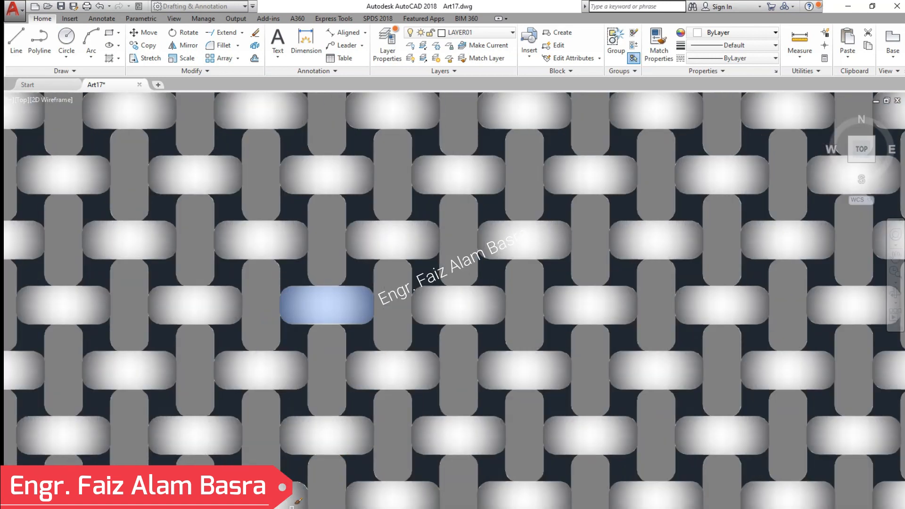
{"action": "left_click", "coordinate": [895, 282]}
{"action": "left_click", "coordinate": [858, 327]}
{"action": "left_click_drag", "start_coordinate": [757, 289], "coordinate": [784, 406]}
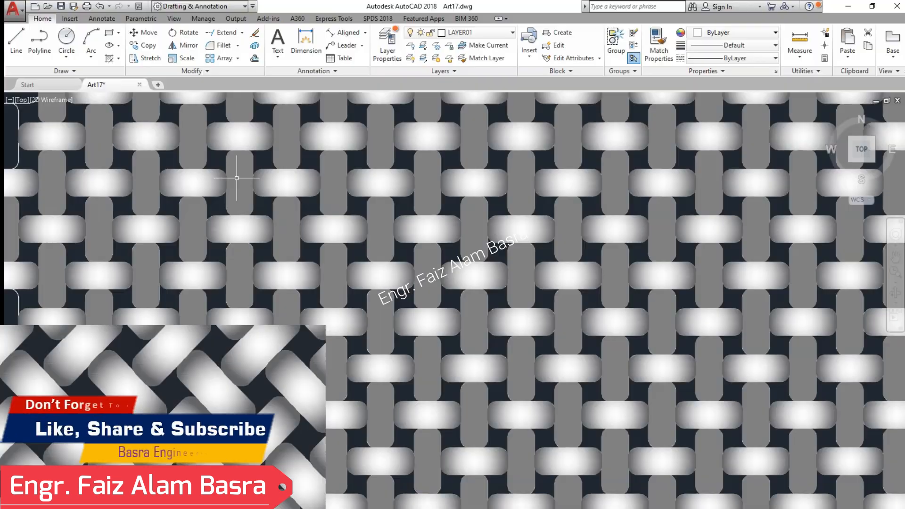
{"action": "scroll", "coordinate": [236, 177], "scroll_direction": "up", "scroll_amount": 3}
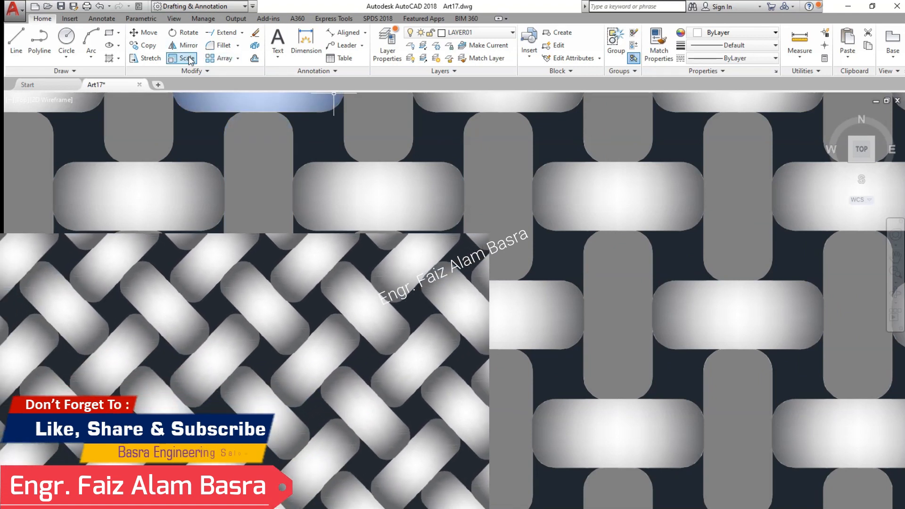